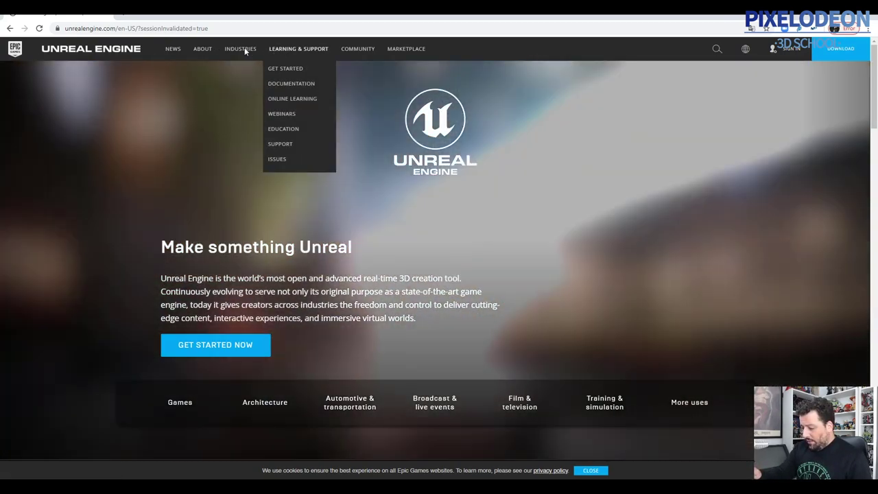
# Step: Open Learning & Support > Online Learning, browse the free course cards, then go to News
pyautogui.moveTo(243, 48)
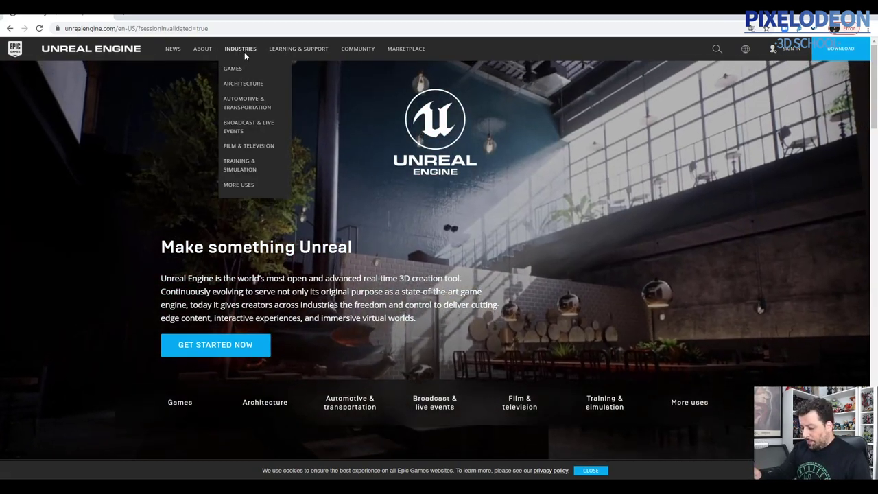
pyautogui.moveTo(318, 46)
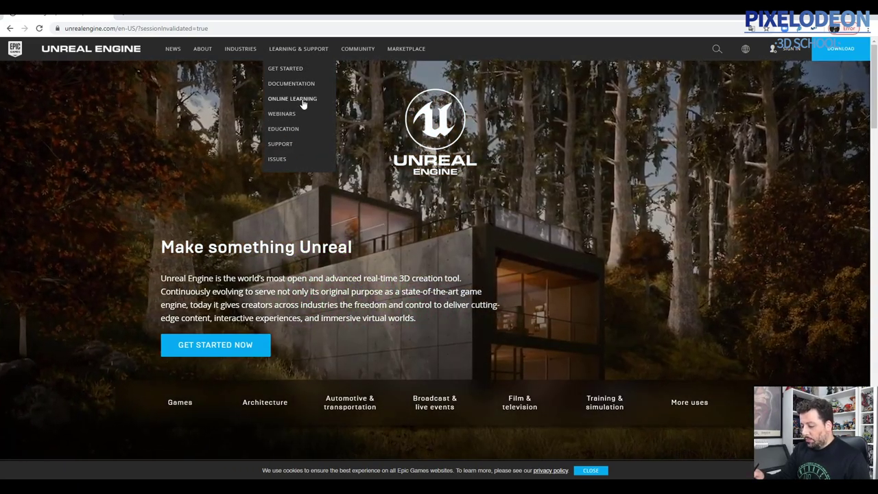
pyautogui.click(299, 104)
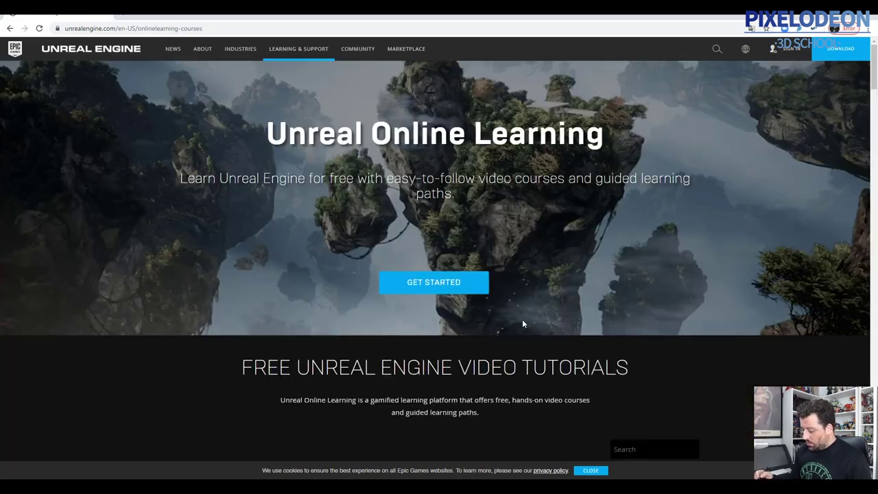
pyautogui.scroll(-3, 223, 376)
pyautogui.scroll(-7, 206, 391)
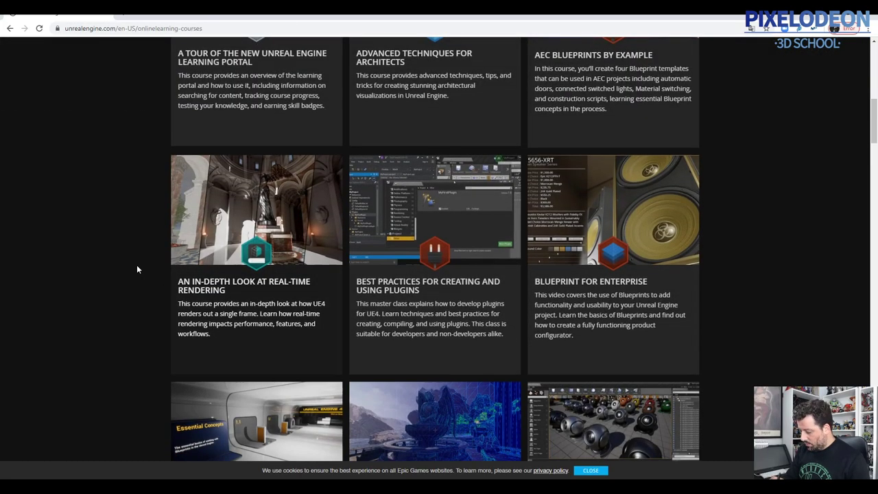
pyautogui.scroll(-7, 142, 352)
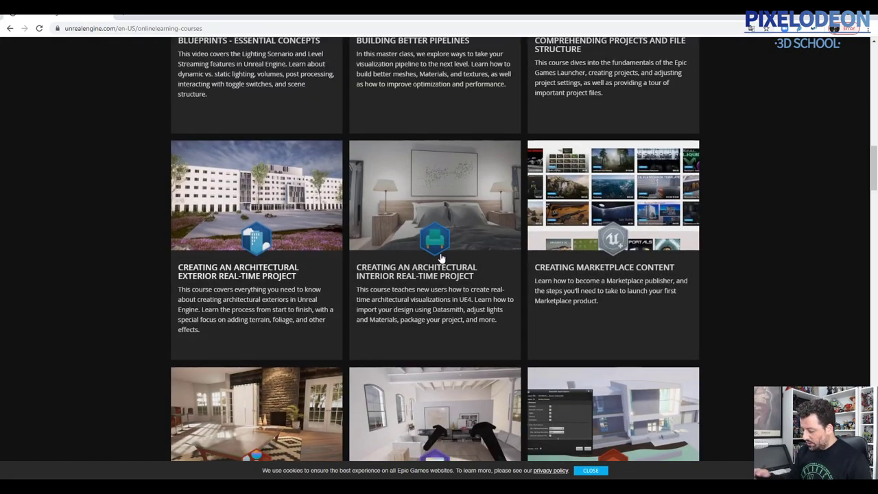
pyautogui.scroll(-6, 728, 280)
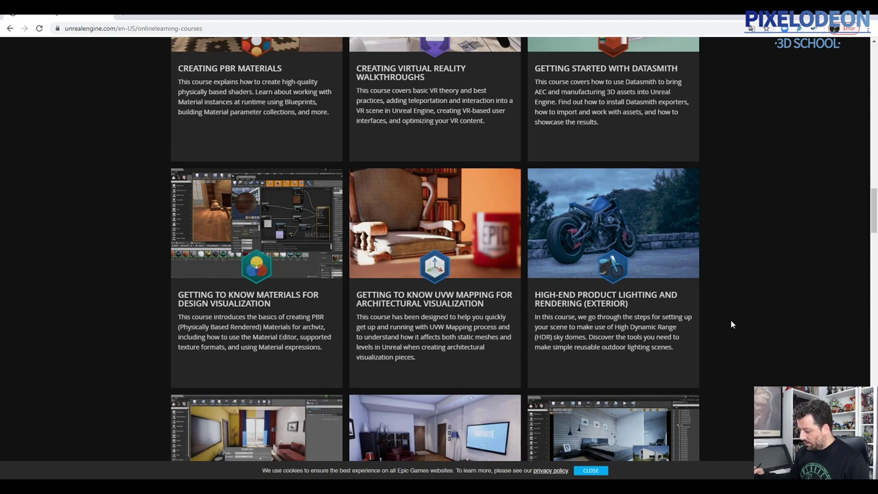
pyautogui.scroll(3, 721, 370)
pyautogui.scroll(5, 721, 343)
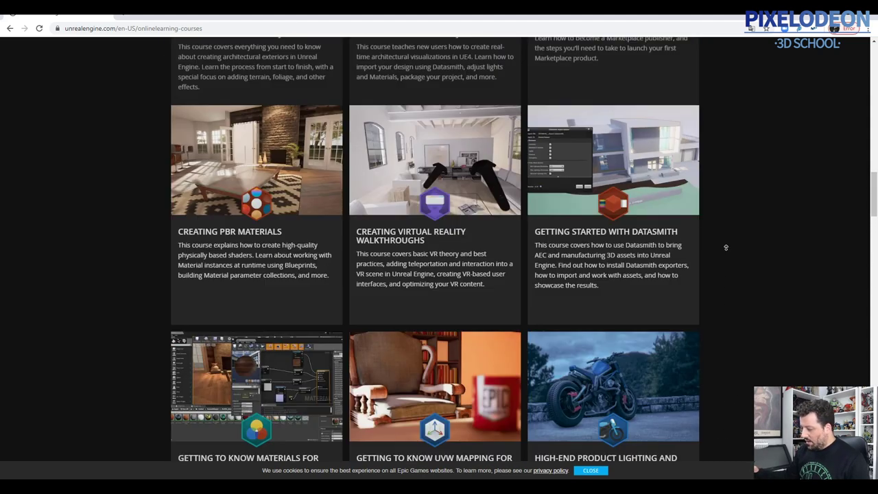
pyautogui.scroll(15, 732, 232)
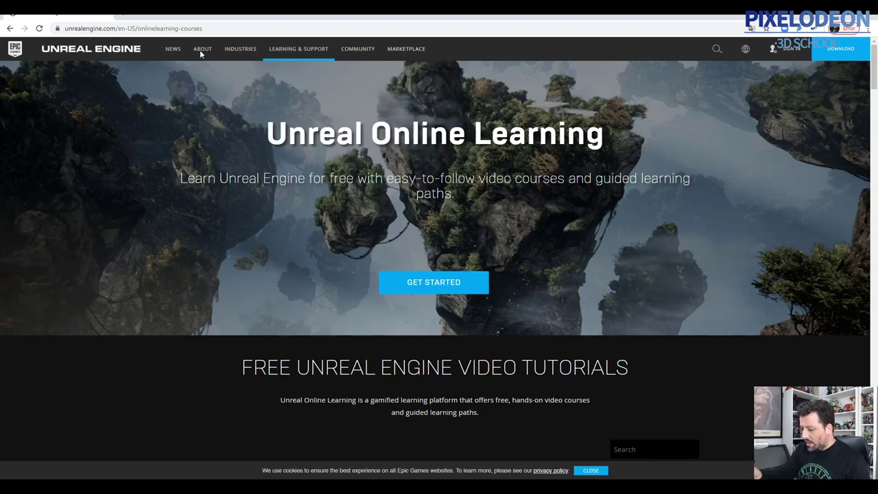
pyautogui.click(173, 50)
# Step: Return to the Unreal Engine home page and scroll down it
pyautogui.click(117, 50)
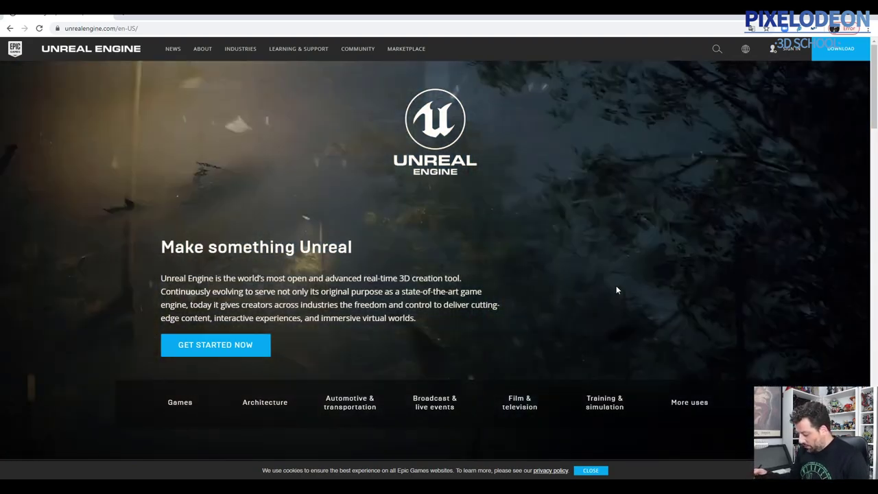
pyautogui.scroll(-5, 638, 310)
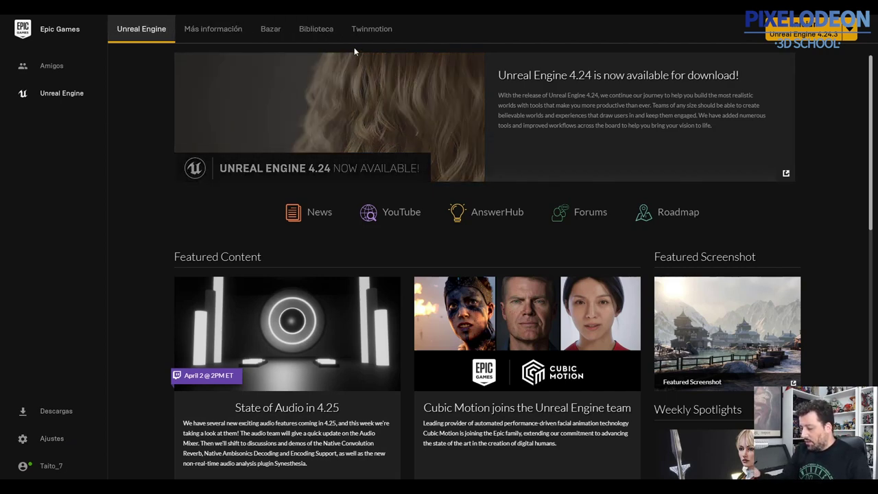
# Step: Open the launcher Marketplace, scroll its home page, and list the 384 free products
pyautogui.click(272, 38)
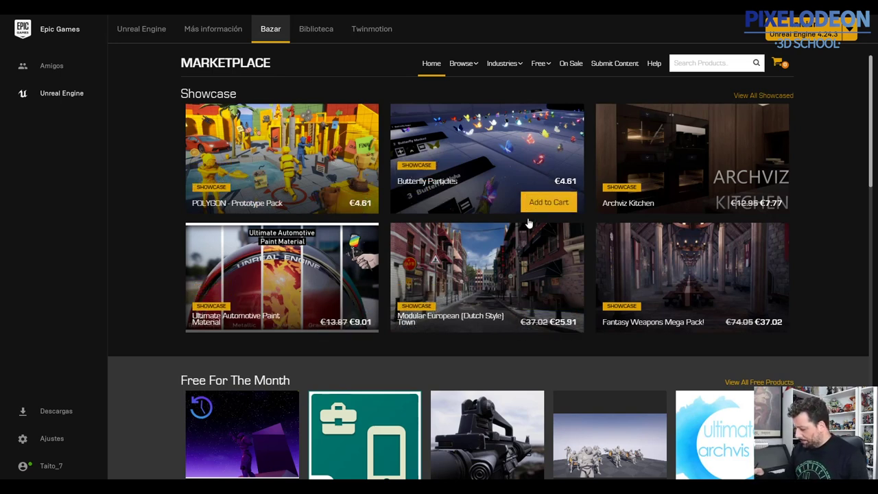
pyautogui.scroll(-1, 857, 221)
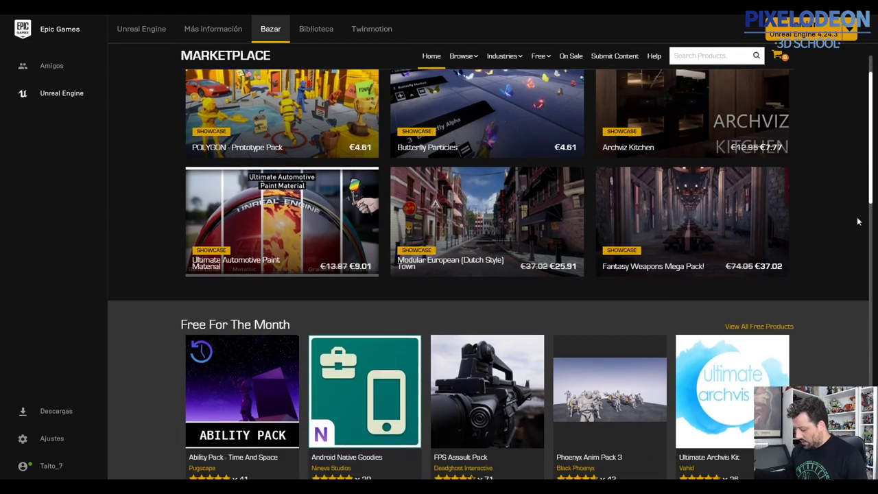
pyautogui.scroll(-4, 851, 240)
pyautogui.scroll(-1, 842, 278)
pyautogui.scroll(-1, 839, 294)
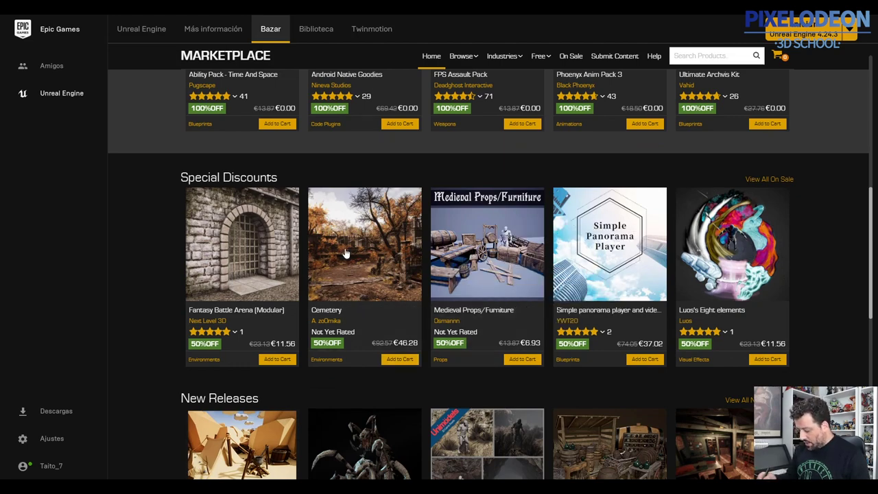
pyautogui.moveTo(869, 270)
pyautogui.mouseDown()
pyautogui.moveTo(862, 334)
pyautogui.moveTo(864, 137)
pyautogui.mouseUp()
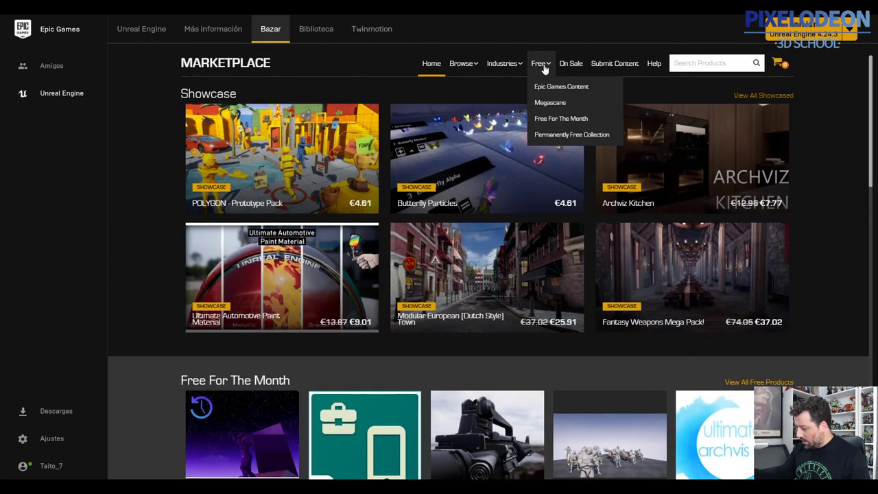
pyautogui.click(542, 64)
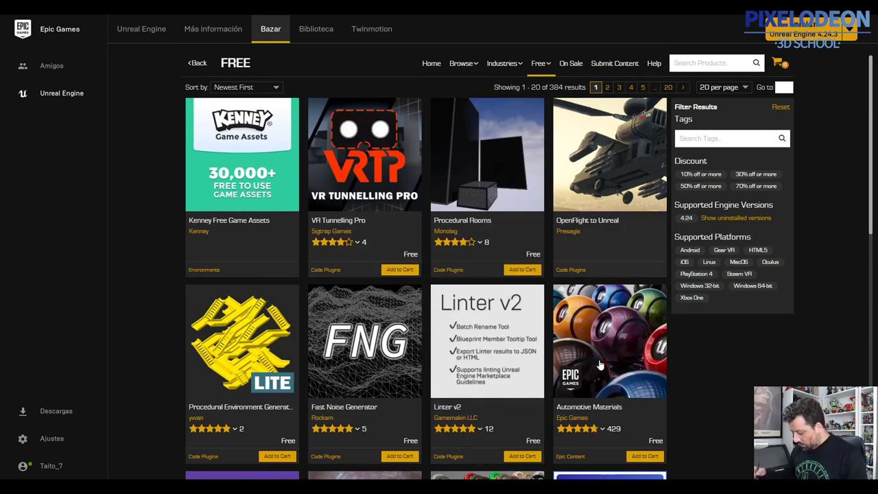
# Step: Scroll the free product listing and move to results page 2
pyautogui.moveTo(871, 135); pyautogui.dragTo(846, 274)
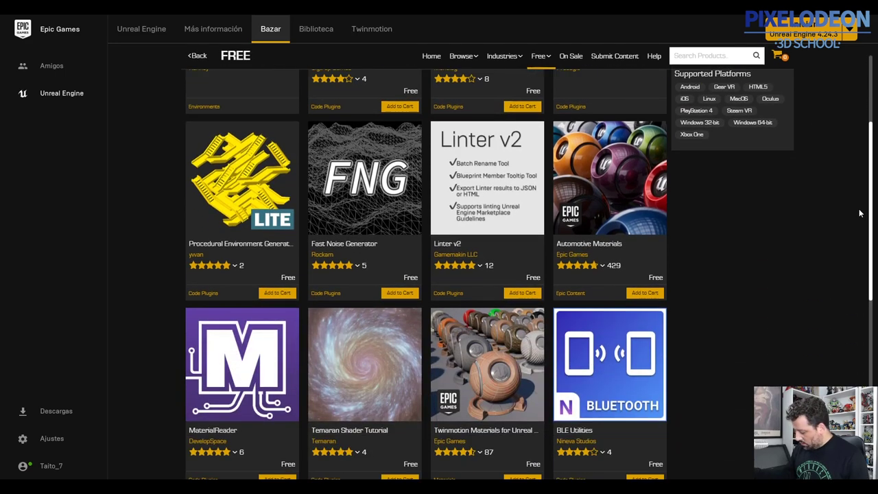
pyautogui.scroll(-1, 842, 282)
pyautogui.scroll(-1, 836, 298)
pyautogui.scroll(-1, 830, 319)
pyautogui.scroll(-1, 827, 339)
pyautogui.scroll(-1, 826, 340)
pyautogui.scroll(-1, 820, 360)
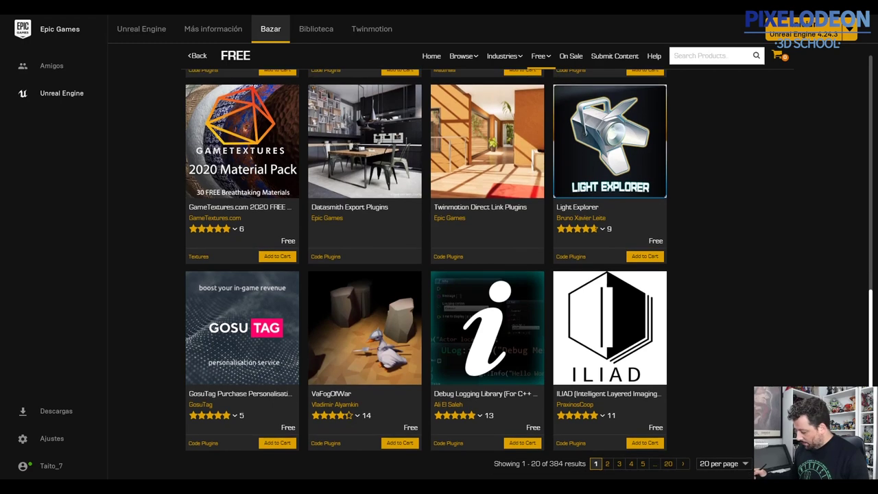
pyautogui.click(607, 464)
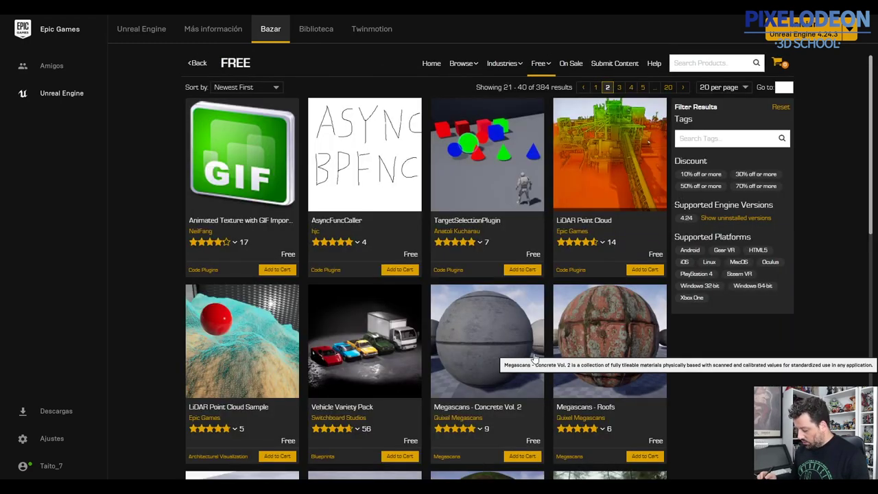
# Step: Filter to free Epic Games Content tagged CHARACTER and open Paragon: Narbash
pyautogui.moveTo(549, 65)
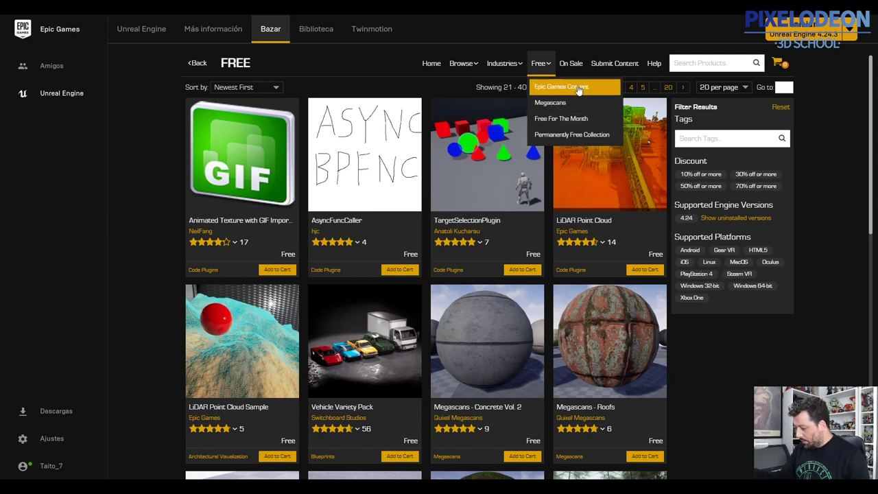
pyautogui.click(578, 89)
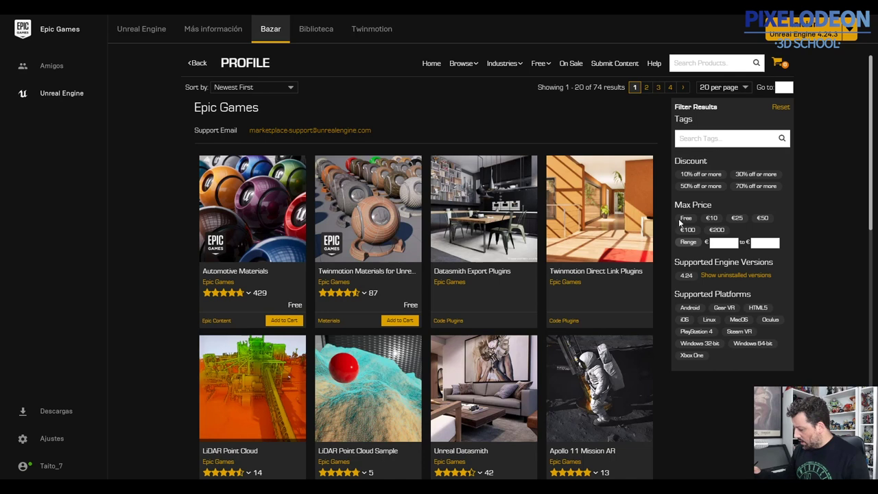
pyautogui.click(734, 138)
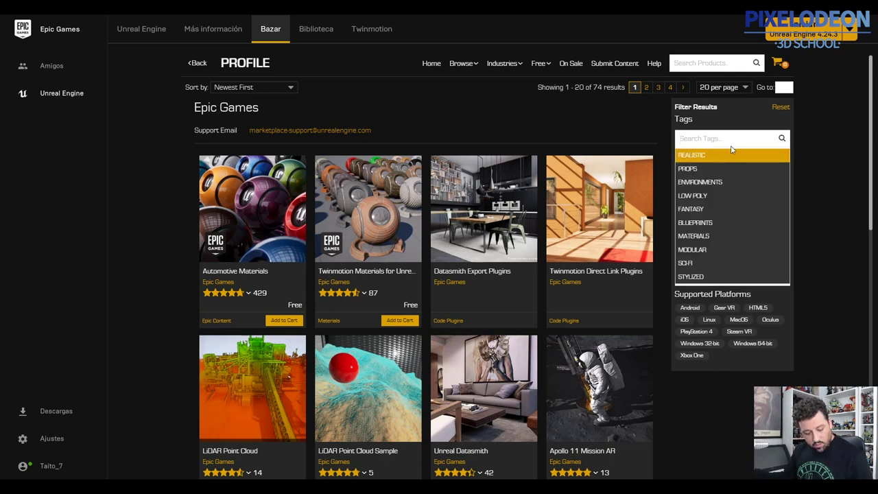
pyautogui.write('character')
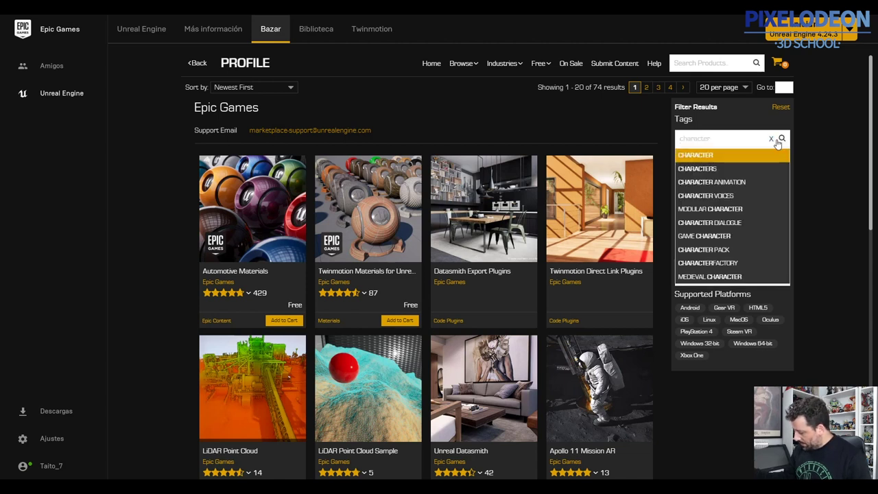
pyautogui.click(711, 157)
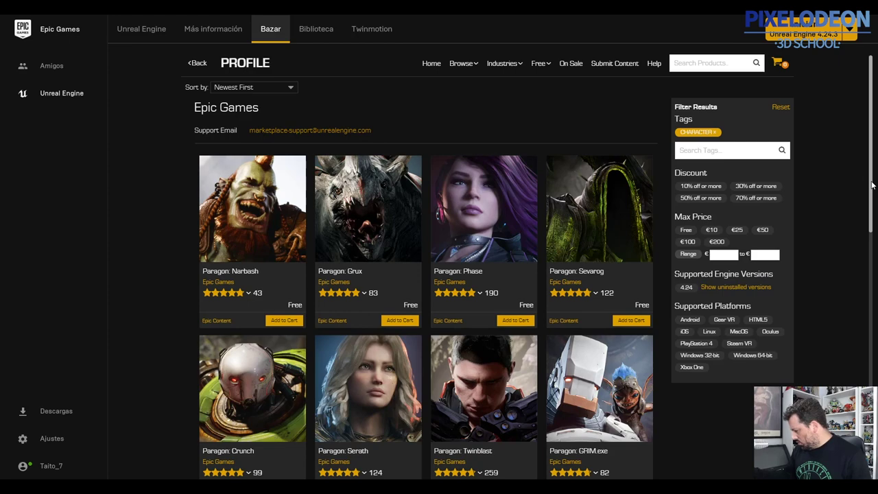
pyautogui.moveTo(873, 232)
pyautogui.mouseDown()
pyautogui.moveTo(859, 384)
pyautogui.moveTo(840, 221)
pyautogui.mouseUp()
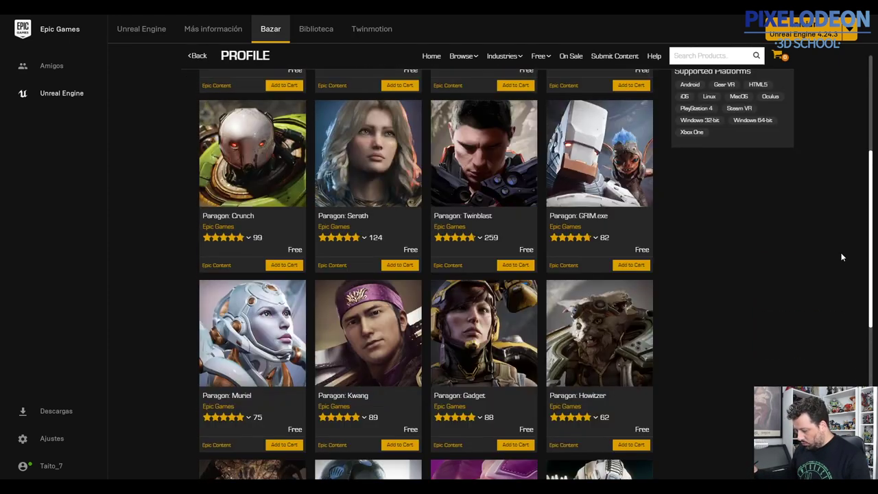
pyautogui.click(263, 217)
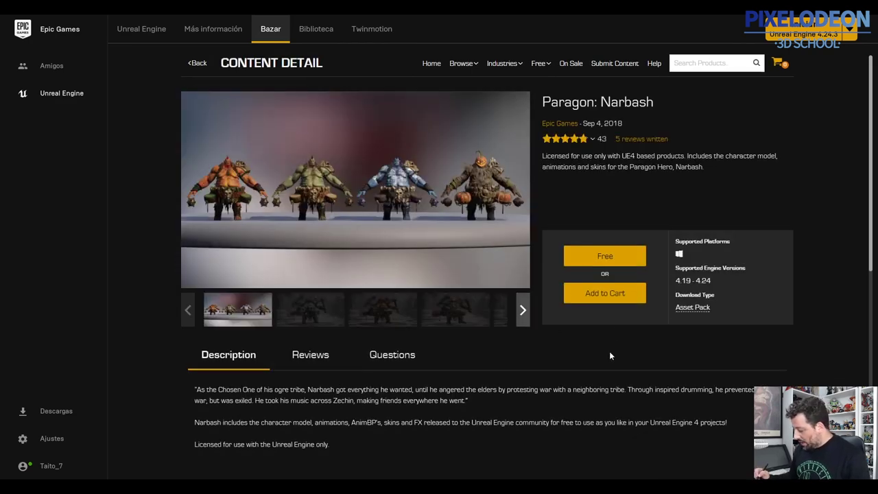
# Step: Browse the Narbash gallery previews, ending on the four-variant group shot
pyautogui.click(319, 315)
pyautogui.click(369, 307)
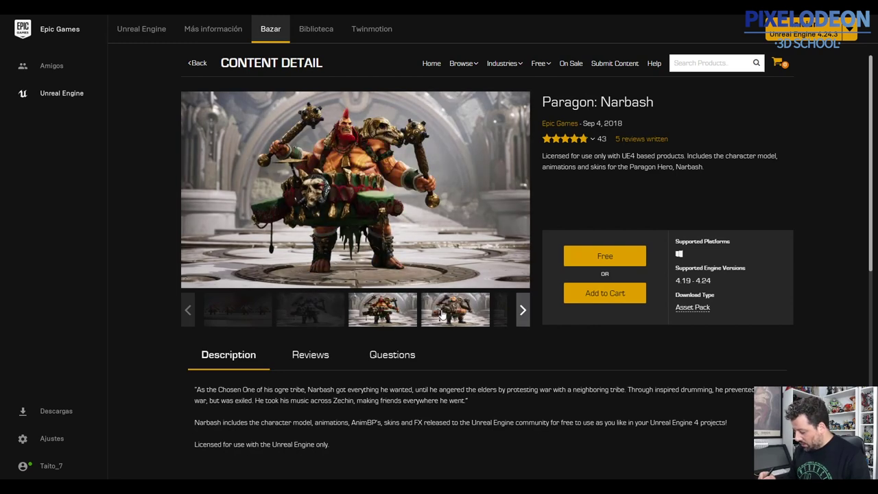
pyautogui.click(460, 317)
pyautogui.click(519, 309)
pyautogui.click(488, 308)
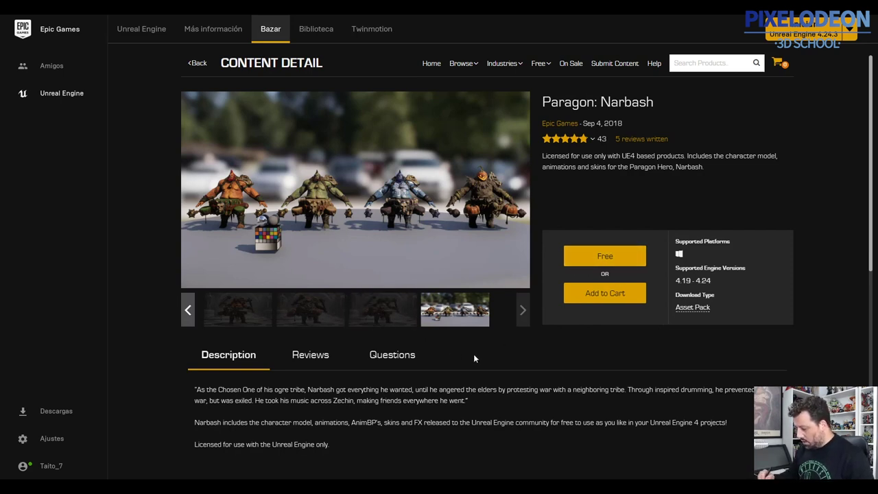
# Step: Scroll the Narbash details and choose an entry from the Industries menu
pyautogui.moveTo(870, 217); pyautogui.dragTo(869, 406)
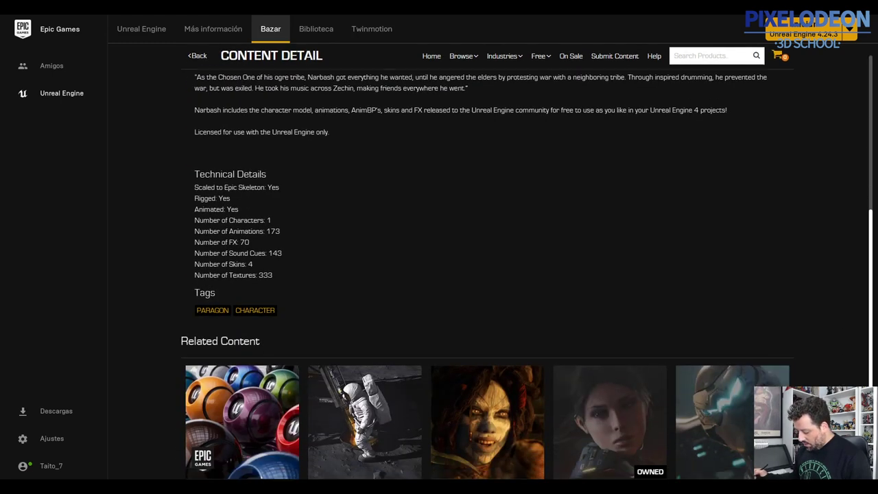
pyautogui.scroll(7, 823, 310)
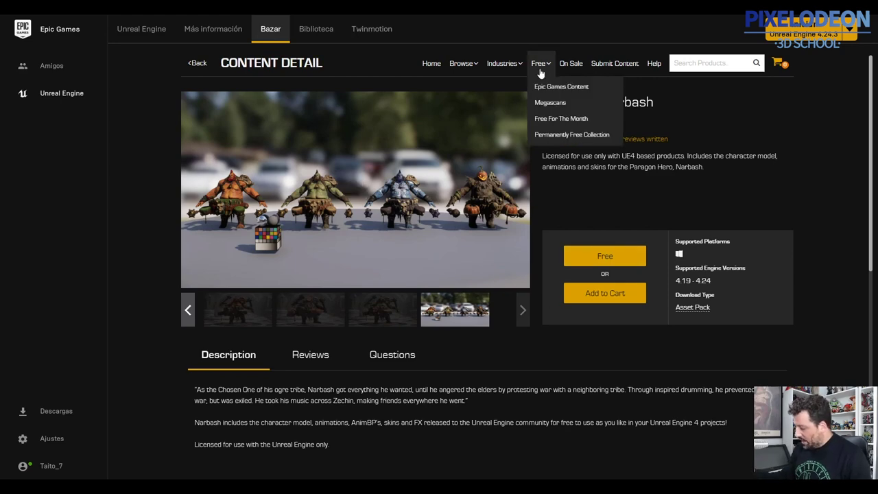
pyautogui.moveTo(512, 70)
pyautogui.click(508, 88)
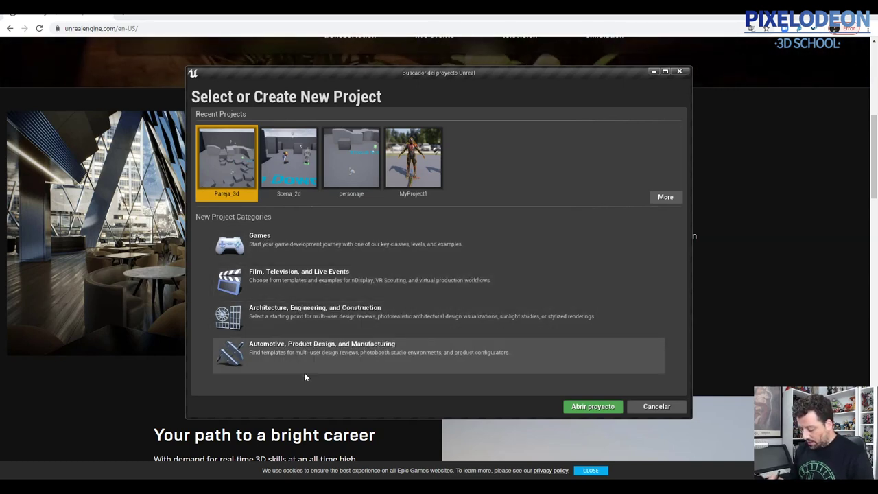
# Step: Choose the Games project category and continue to the template list
pyautogui.click(248, 246)
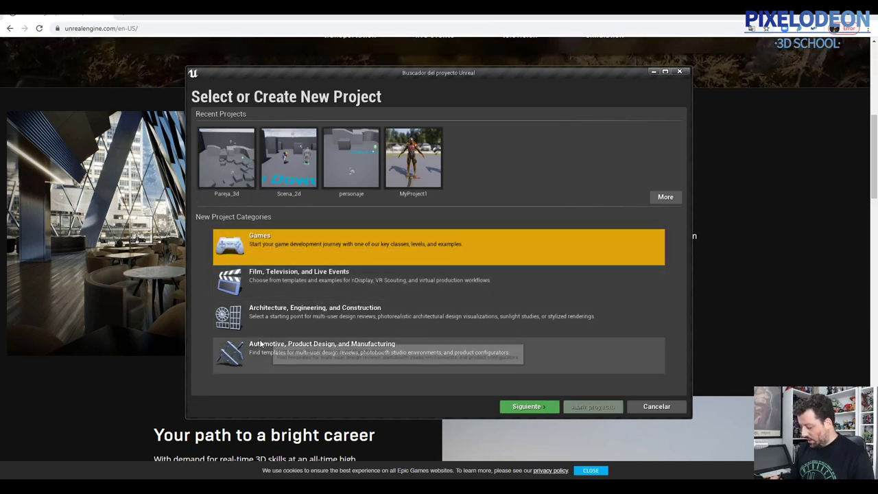
pyautogui.click(538, 407)
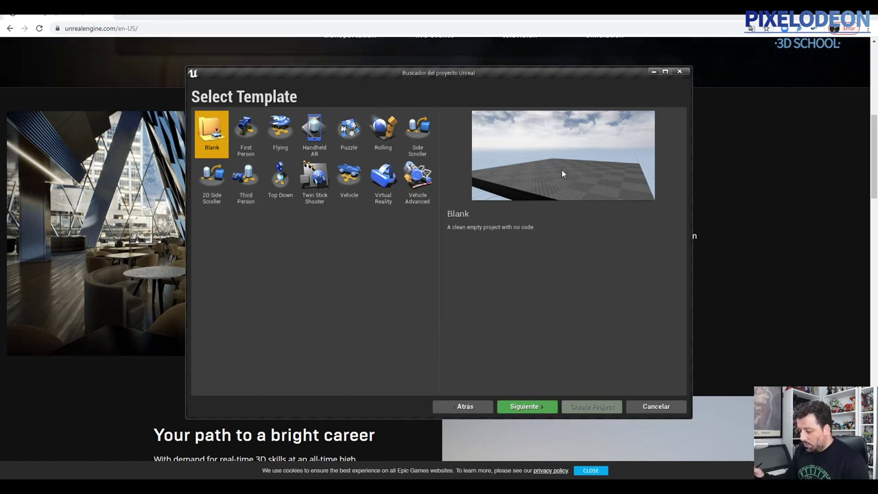
# Step: Preview each template from First Person through Virtual Reality
pyautogui.click(251, 144)
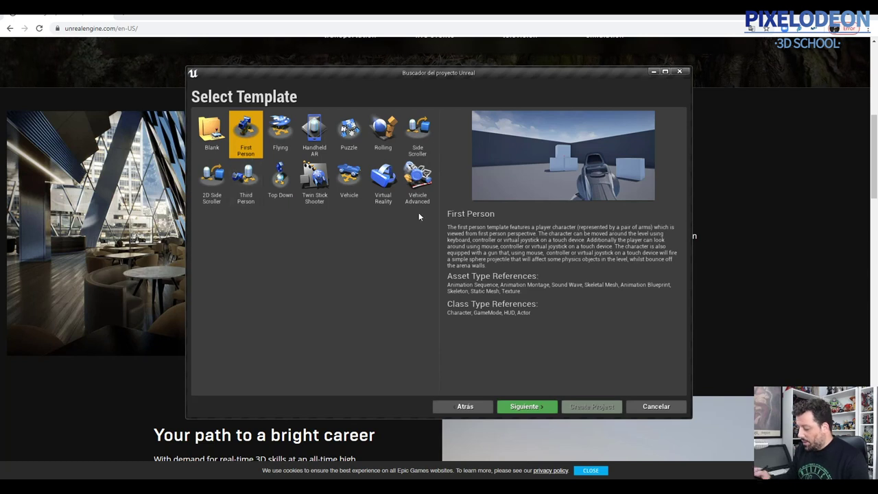
pyautogui.click(280, 134)
pyautogui.click(314, 134)
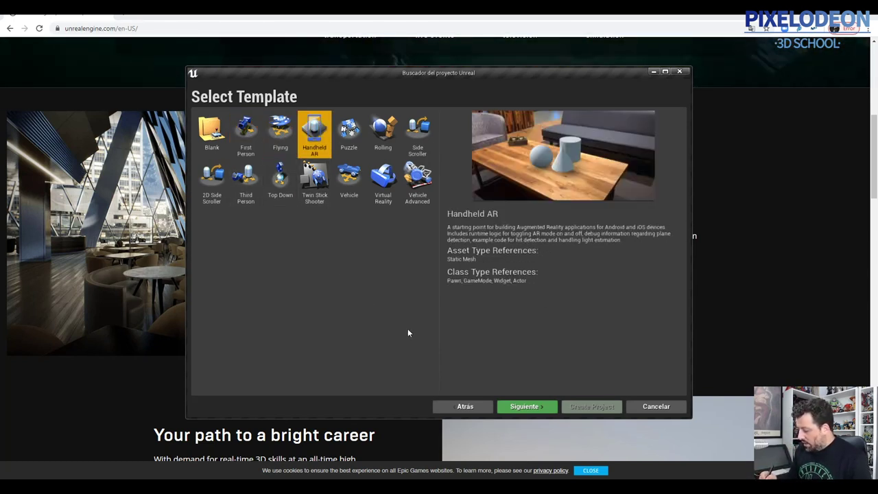
pyautogui.click(348, 132)
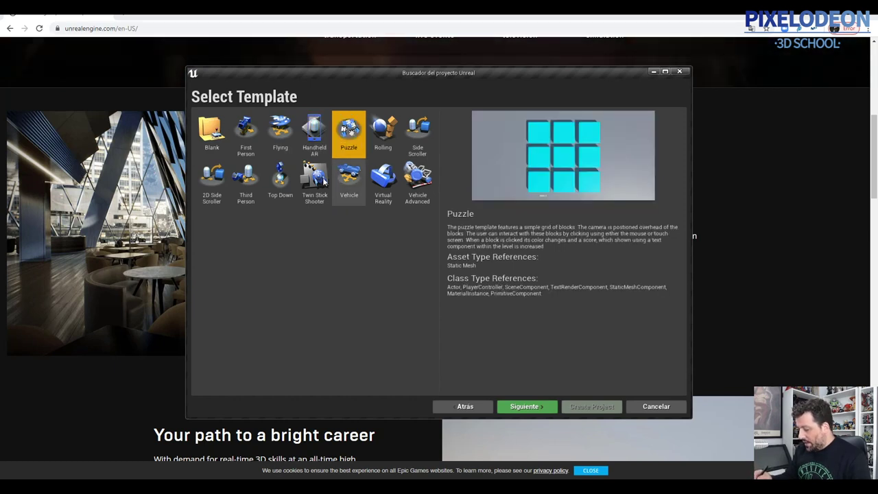
pyautogui.press('Right')
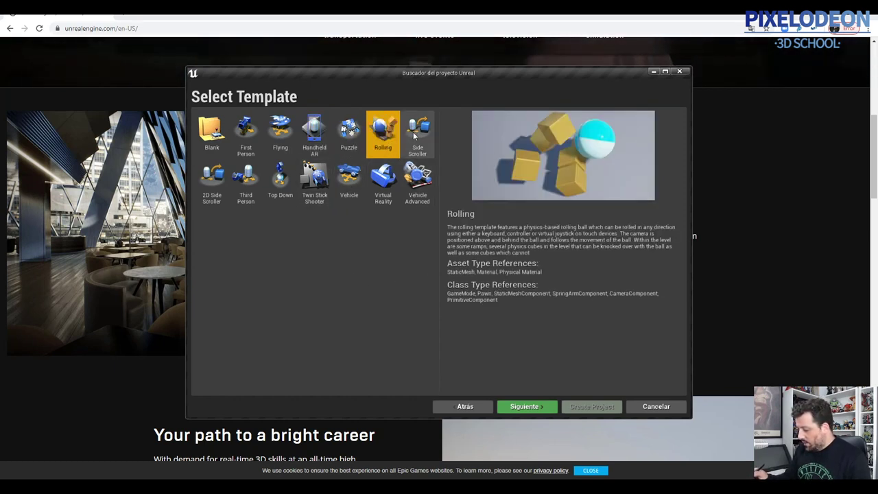
pyautogui.click(418, 132)
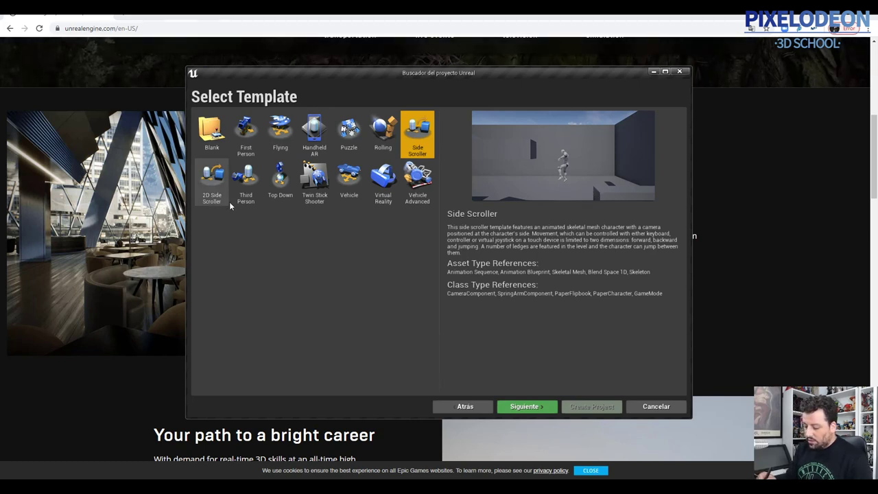
pyautogui.click(213, 185)
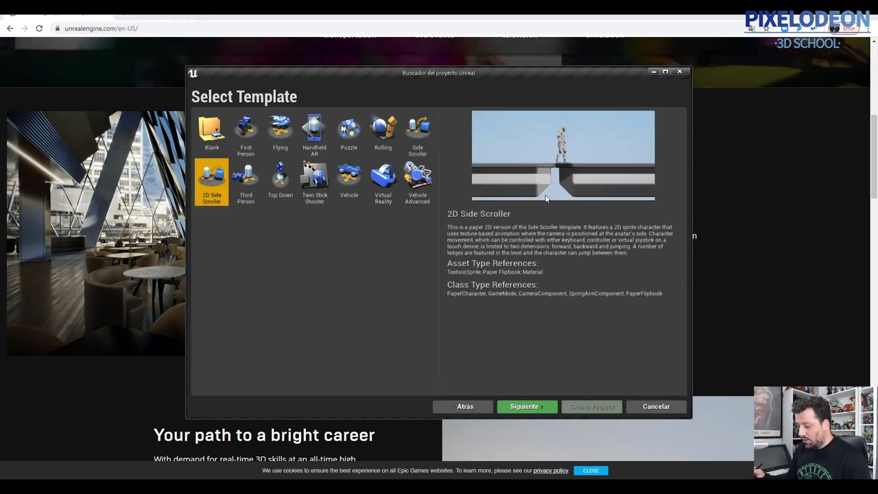
pyautogui.click(247, 179)
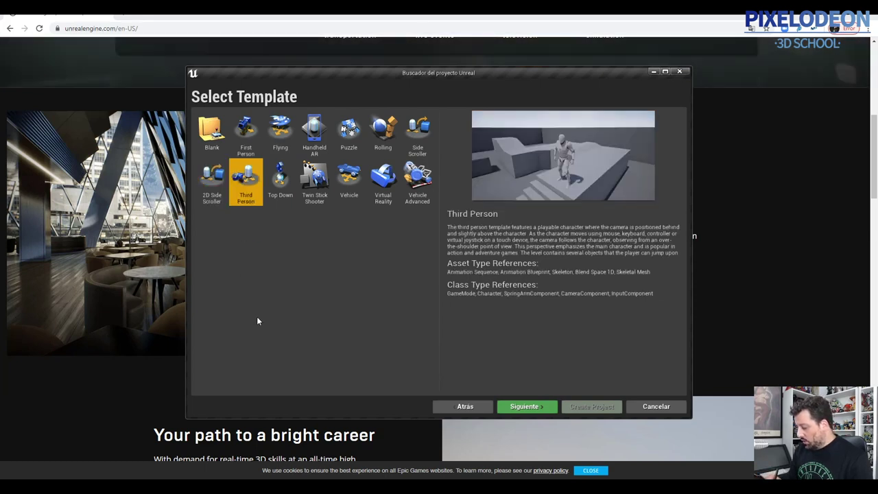
pyautogui.click(277, 197)
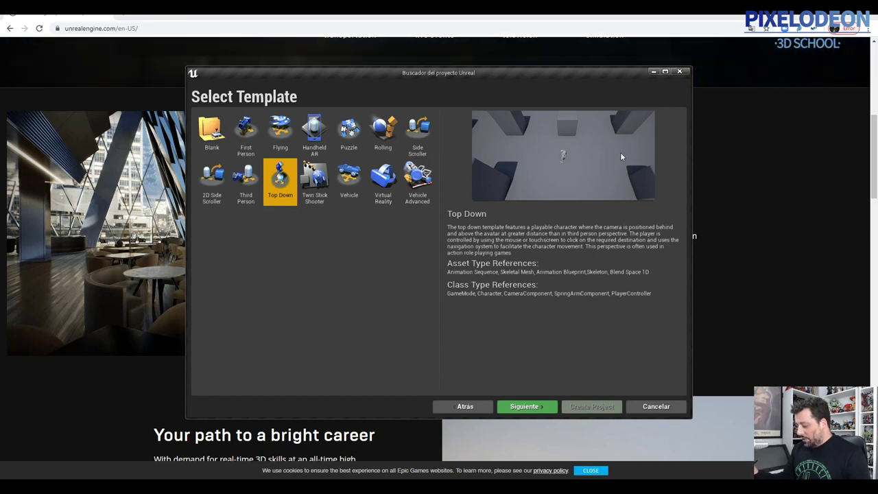
pyautogui.click(312, 198)
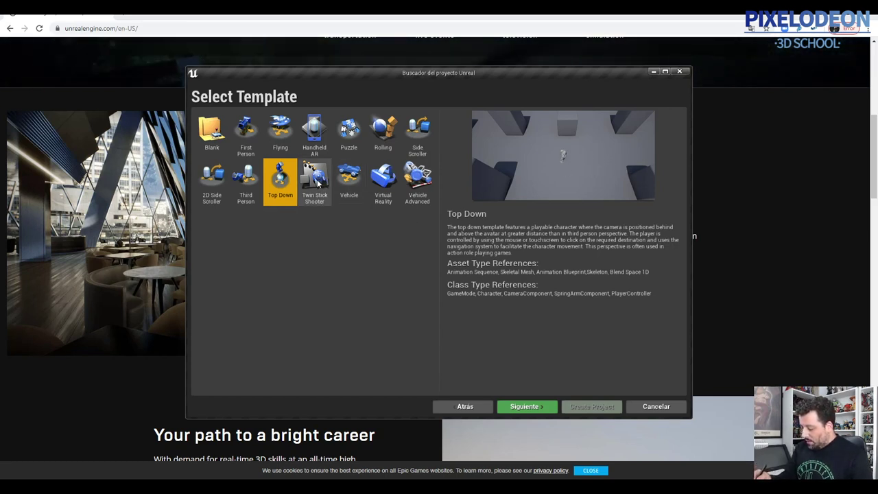
pyautogui.click(350, 185)
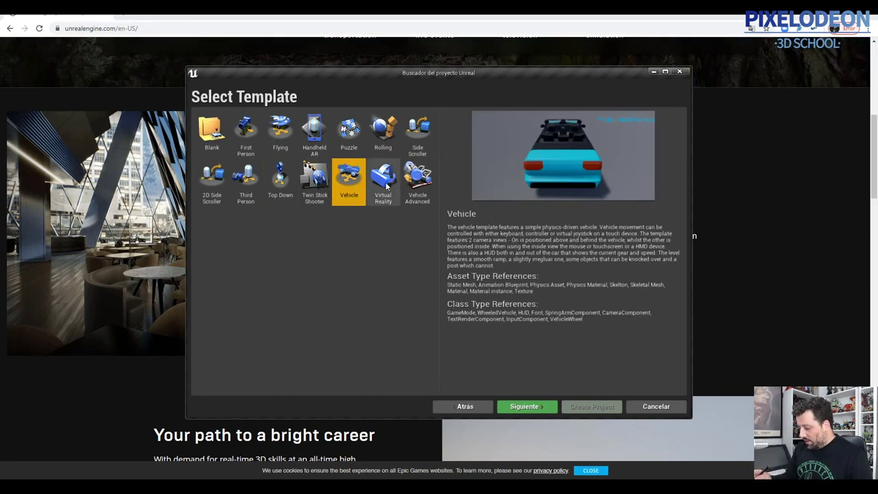
pyautogui.click(387, 187)
# Step: Revisit Vehicle, Vehicle Advanced, Twin Stick and Top Down, then pick Third Person and continue
pyautogui.click(344, 182)
pyautogui.click(416, 182)
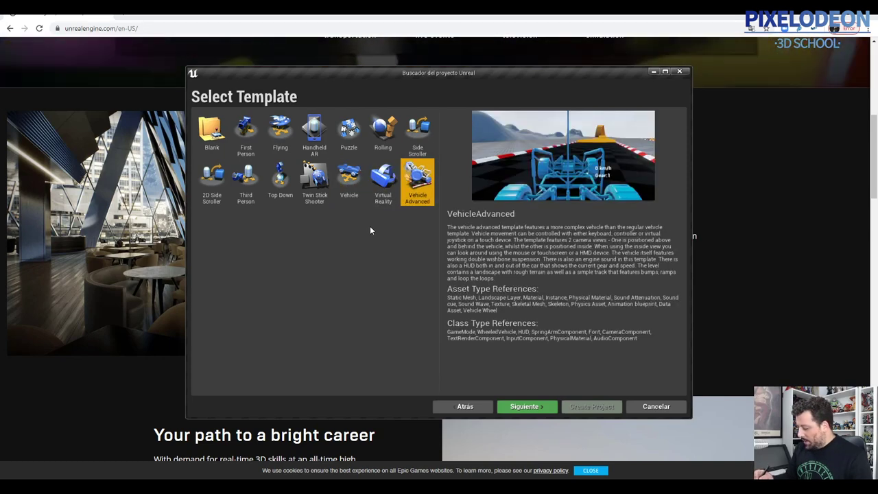
pyautogui.click(316, 187)
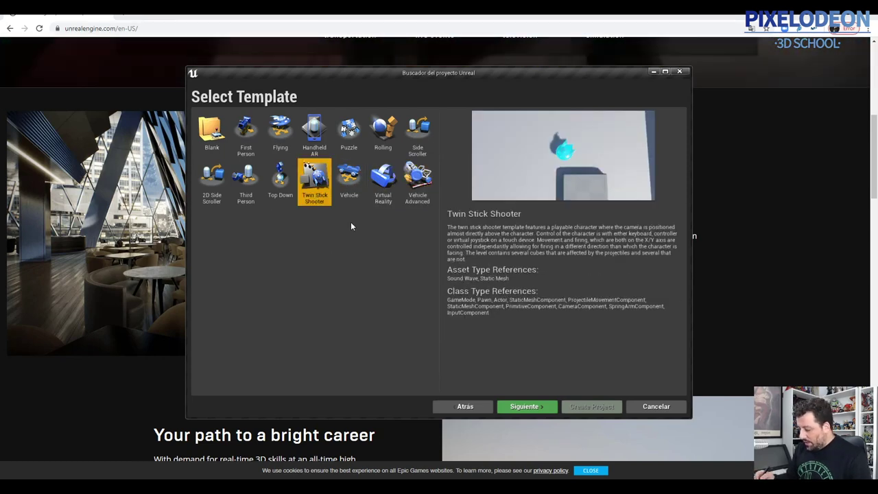
pyautogui.click(280, 181)
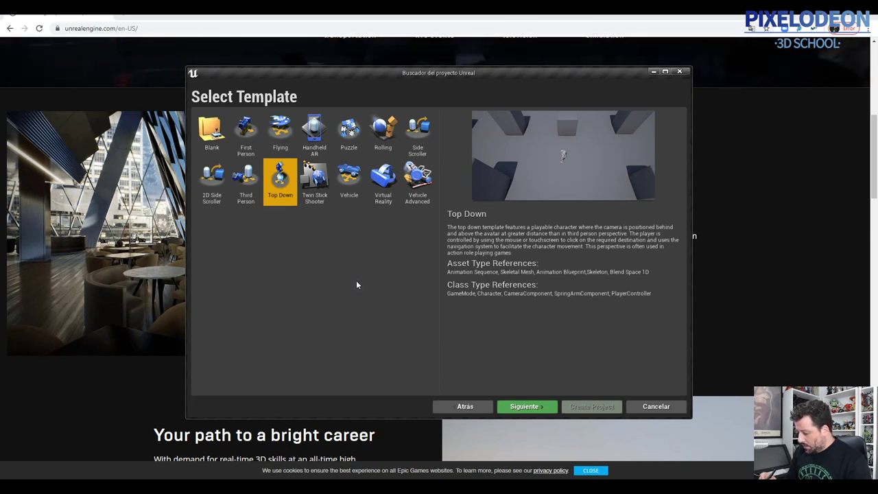
pyautogui.click(252, 192)
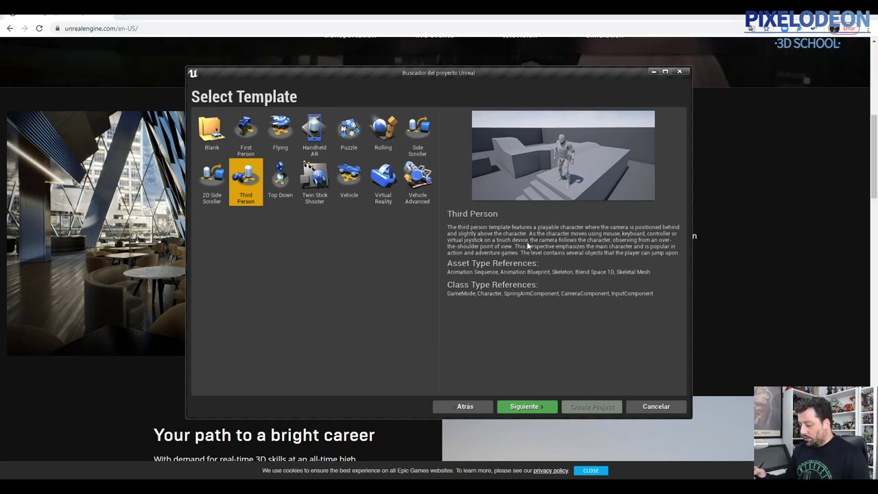
pyautogui.click(527, 406)
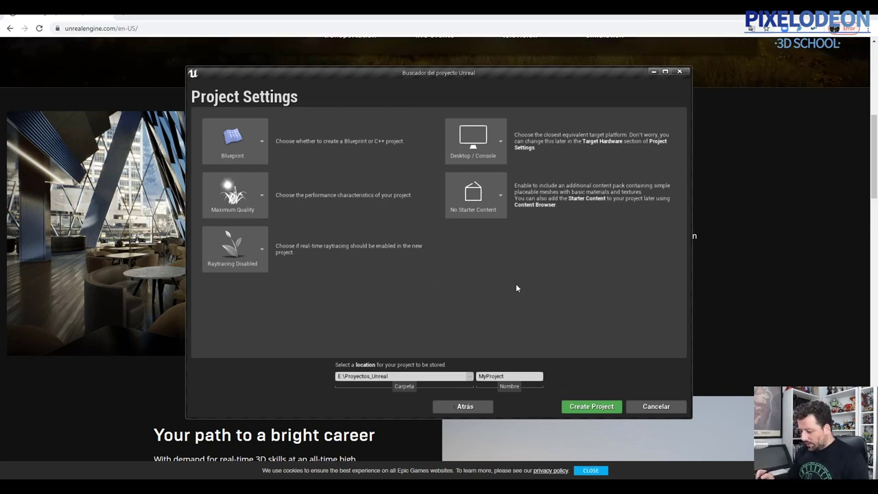
pyautogui.click(262, 144)
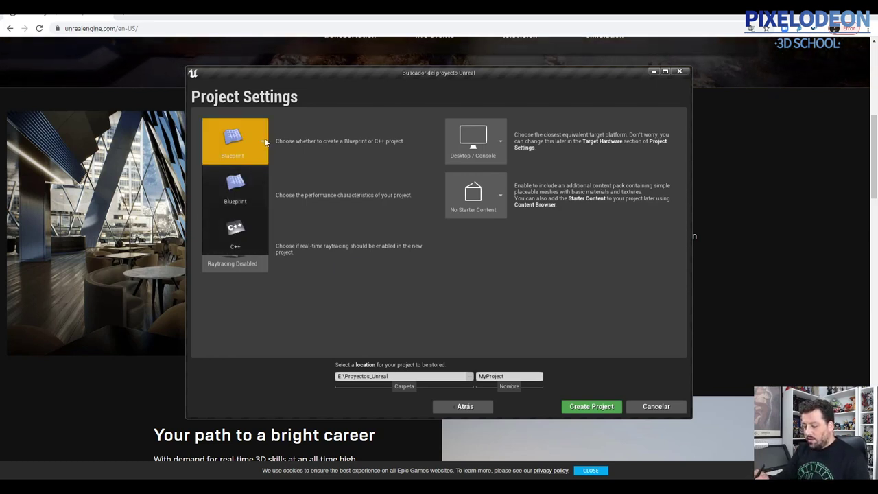
pyautogui.click(266, 142)
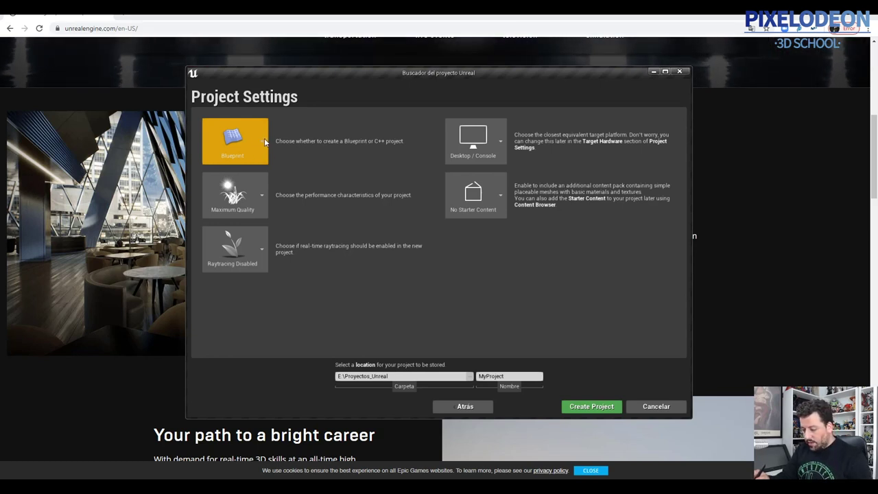
pyautogui.click(264, 141)
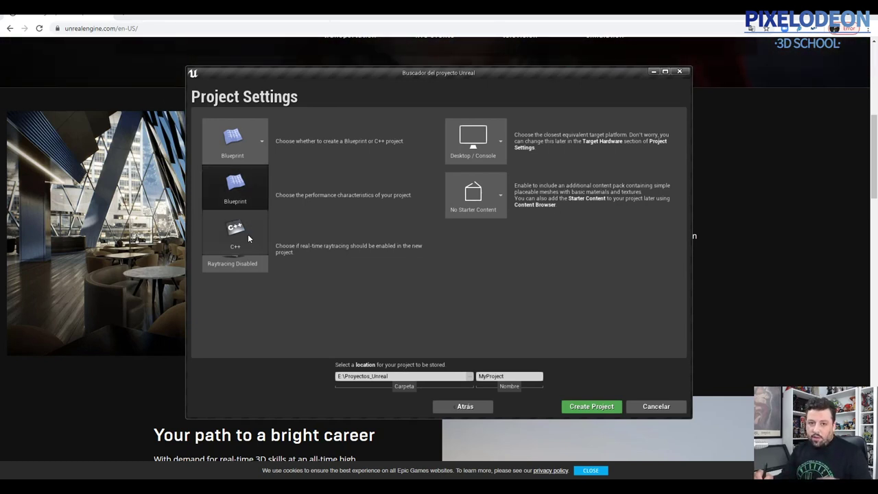
pyautogui.click(261, 144)
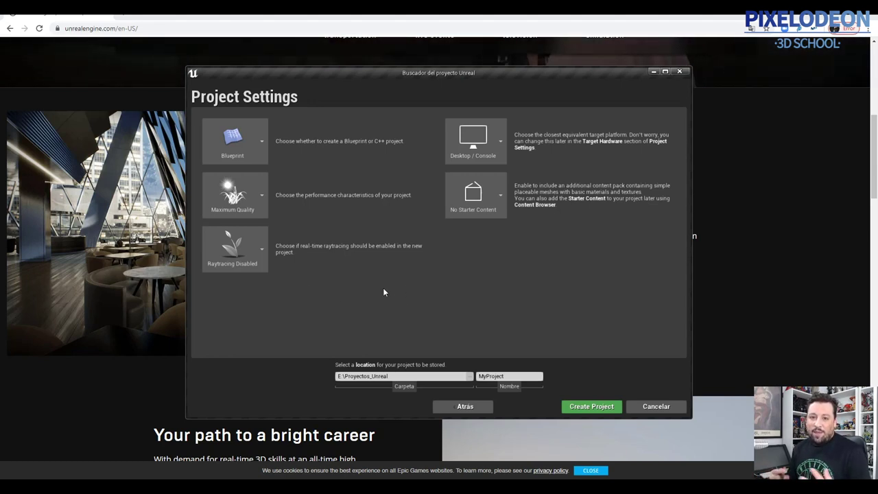
pyautogui.click(260, 144)
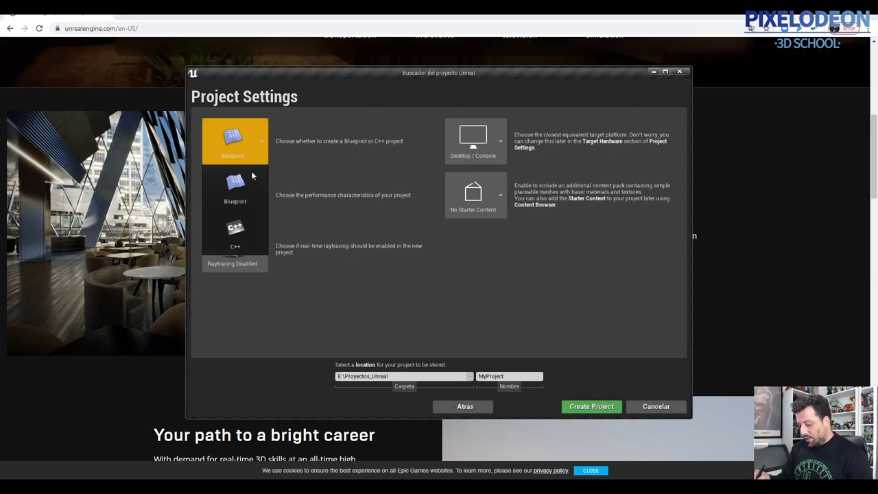
pyautogui.click(265, 145)
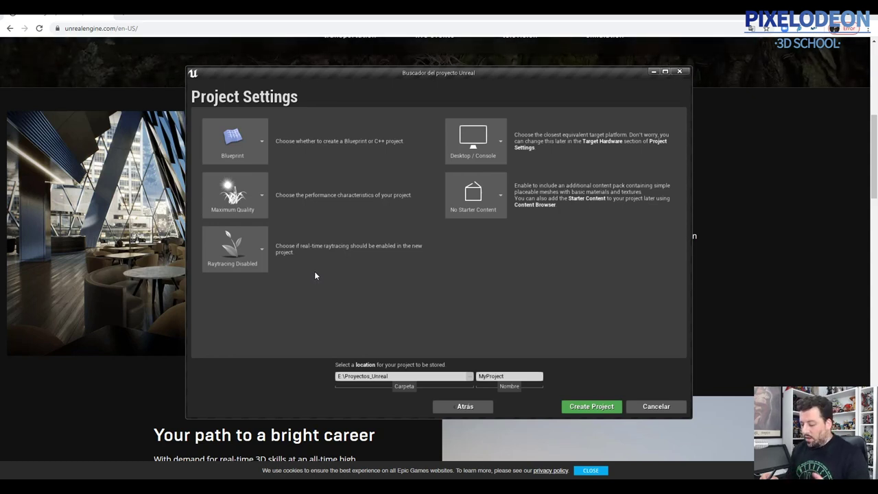
pyautogui.click(250, 194)
pyautogui.click(249, 256)
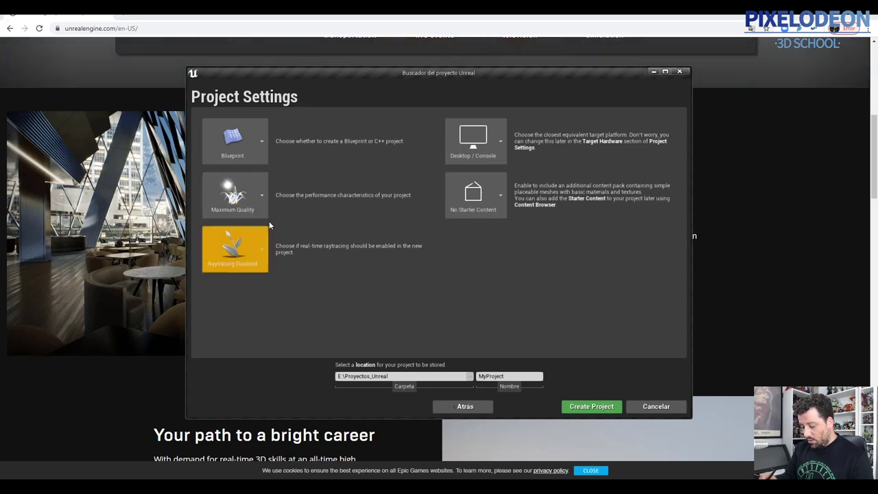
pyautogui.click(263, 252)
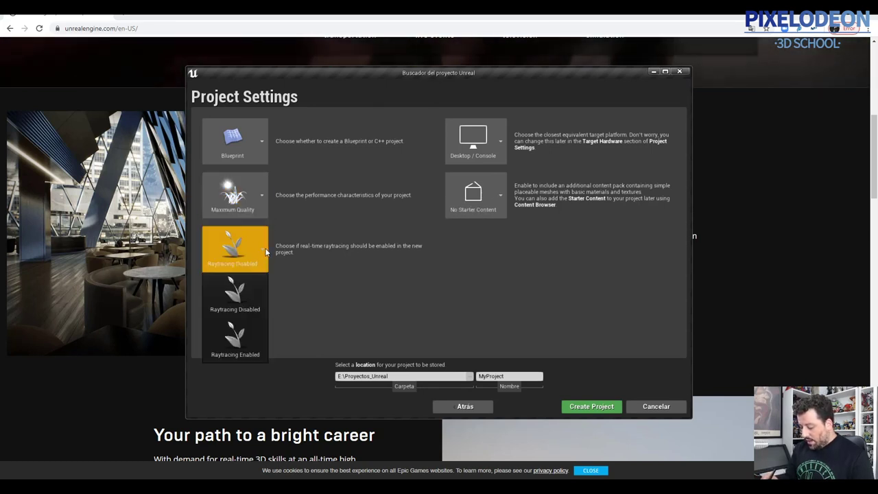
pyautogui.click(264, 251)
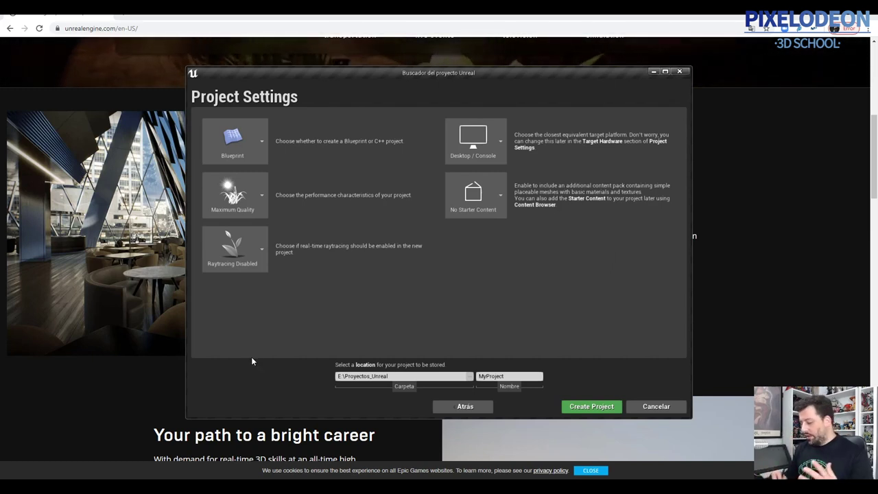
pyautogui.click(504, 143)
pyautogui.click(481, 140)
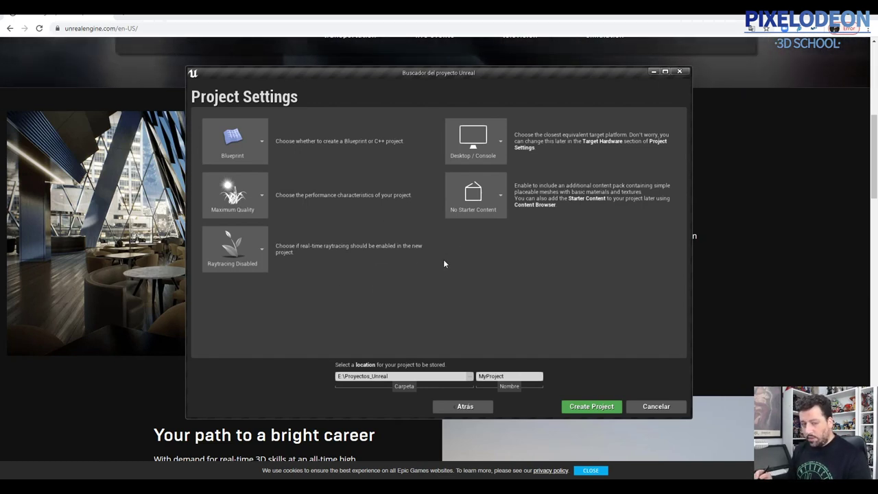
pyautogui.click(494, 141)
pyautogui.click(461, 192)
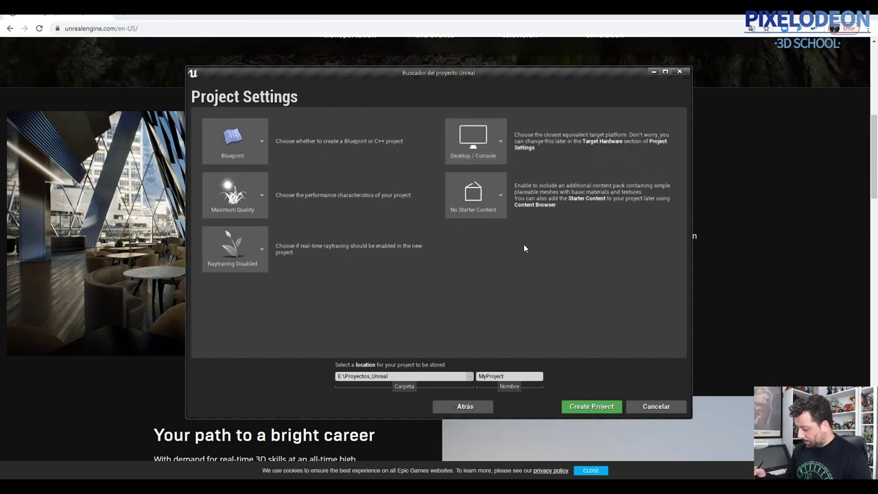
pyautogui.click(500, 195)
pyautogui.click(474, 243)
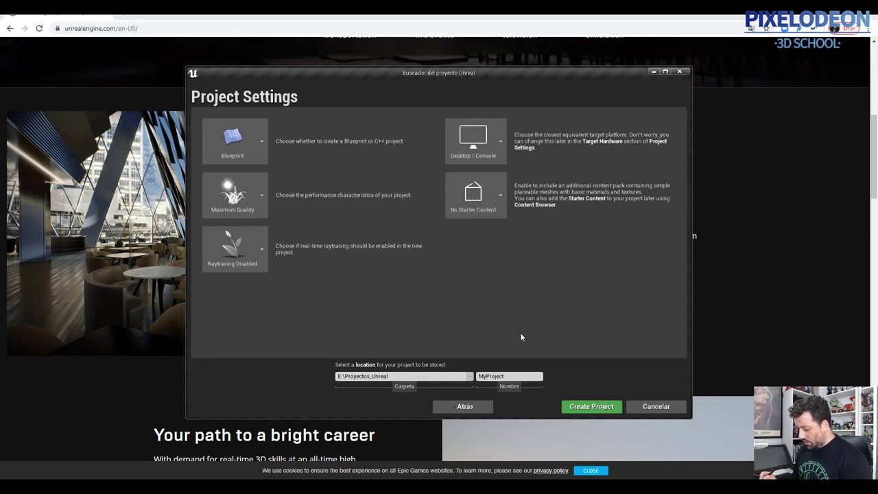
# Step: Replace the MyProject name with Game_Corona and create the project
pyautogui.doubleClick(504, 376)
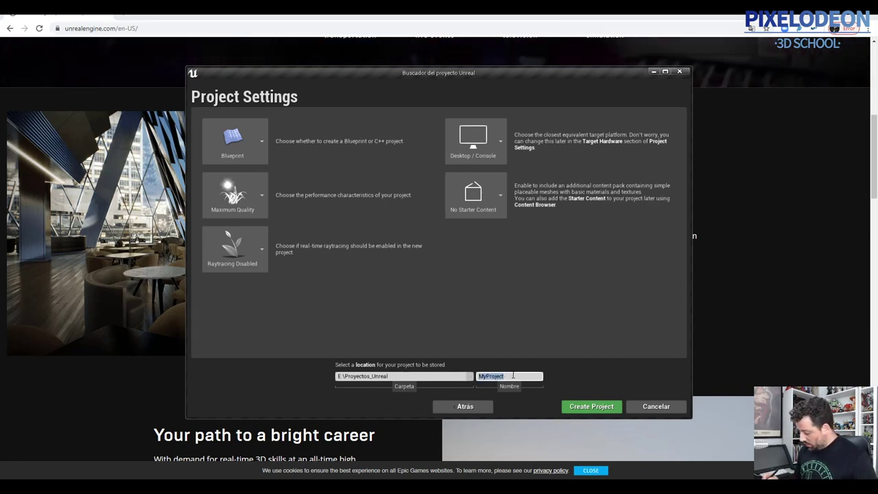
pyautogui.write('2')
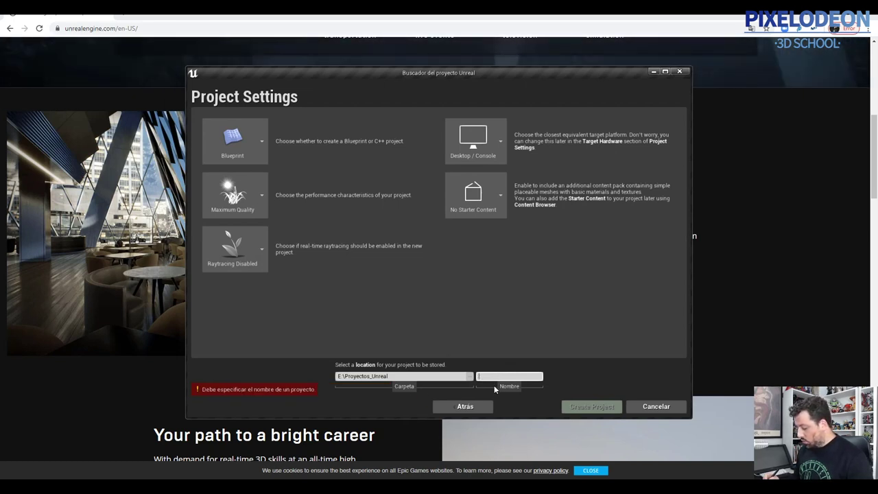
pyautogui.press('BackSpace')
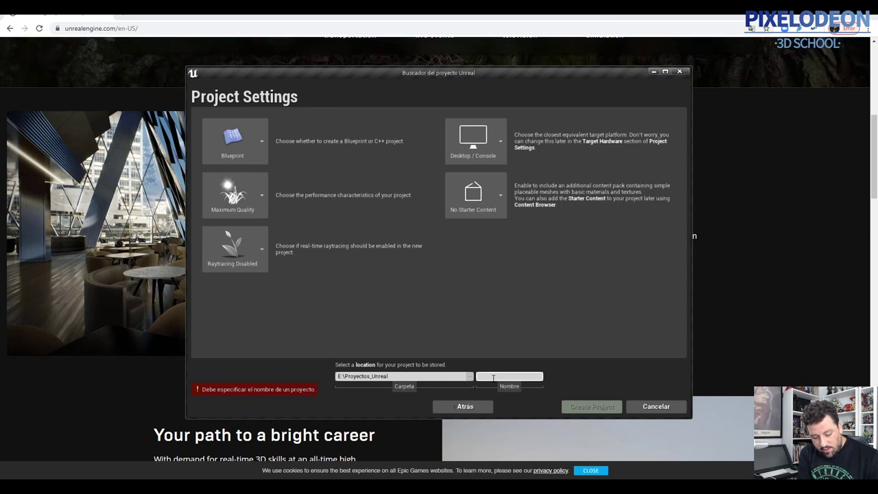
pyautogui.write('Ga')
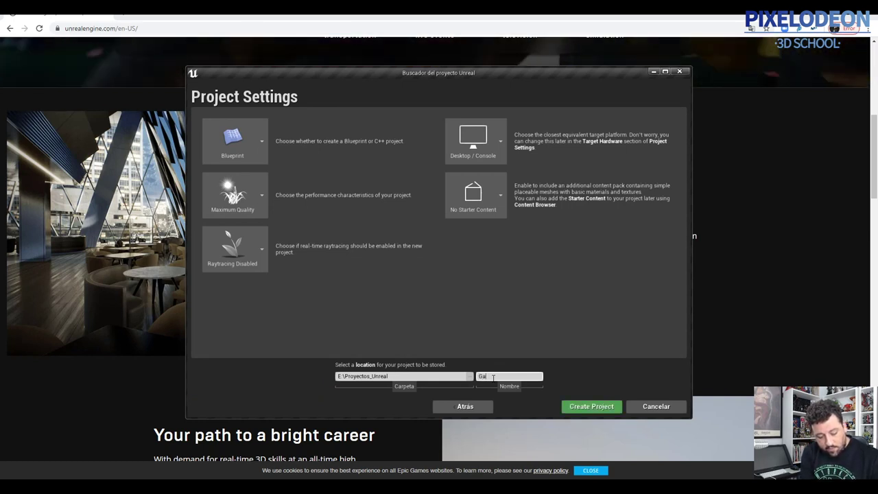
pyautogui.write('mecorona')
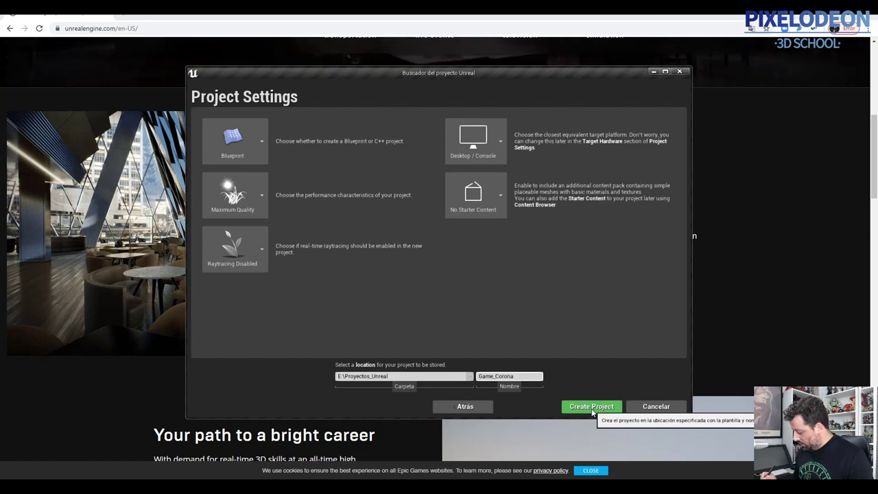
pyautogui.click(592, 410)
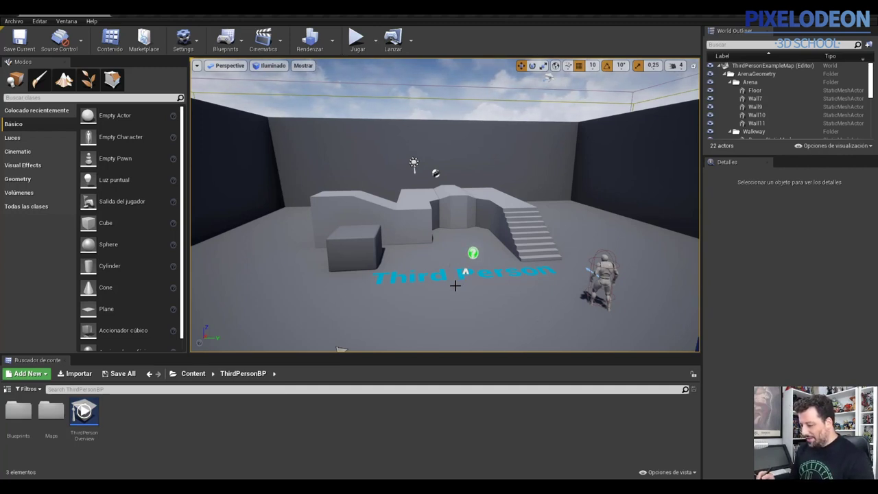
# Step: Test-play ThirdPersonExampleMap in the editor with Jugar
pyautogui.click(357, 38)
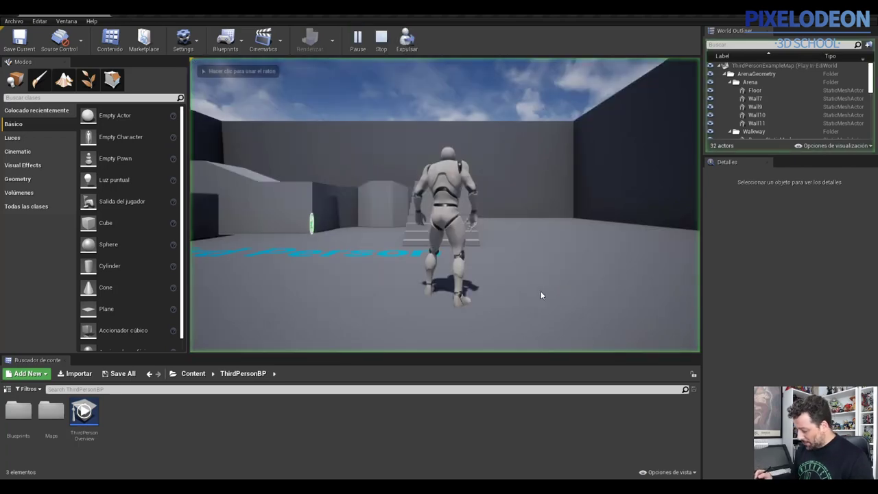
# Step: Run the character up the stairs, across platforms and walkway, then jump into the arena
pyautogui.press('w')
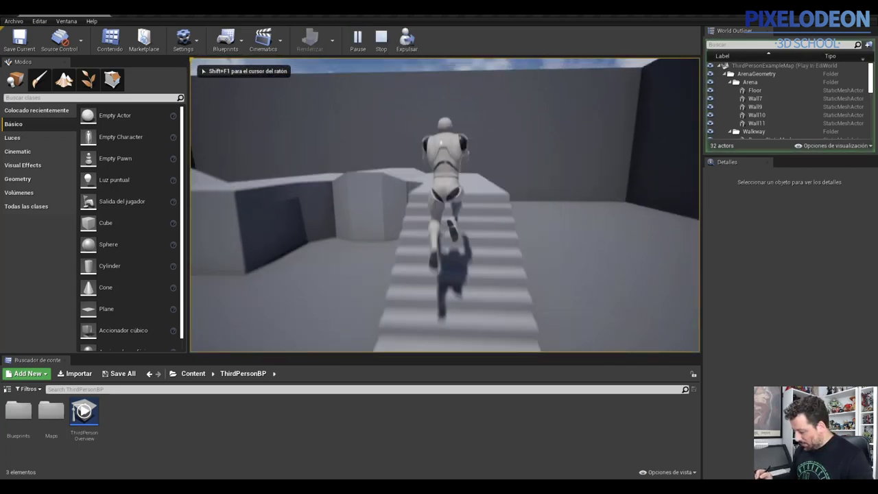
pyautogui.press('w')
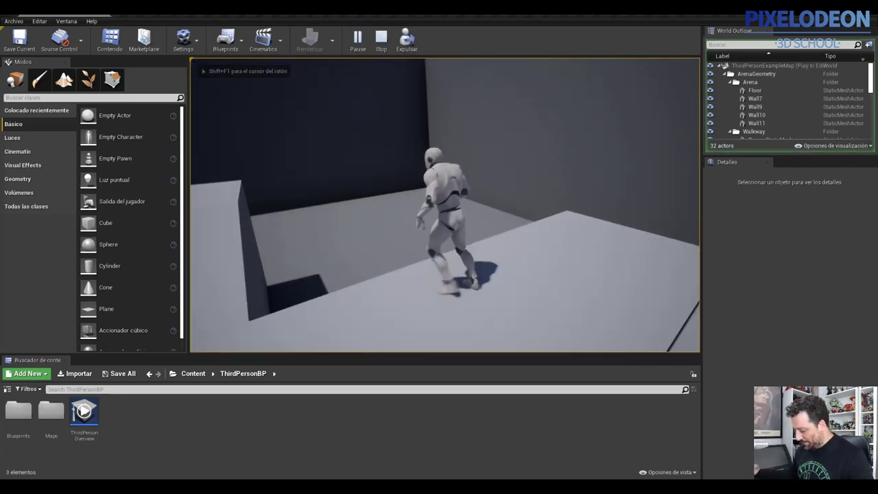
pyautogui.press('w')
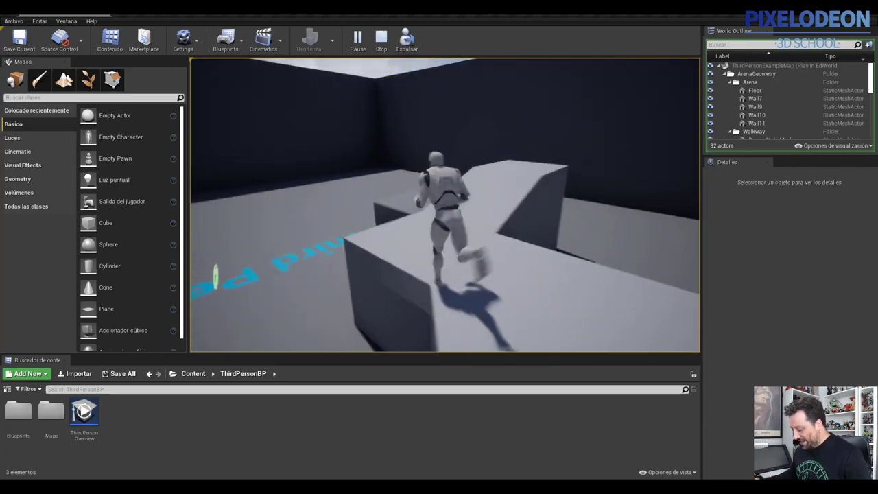
pyautogui.press('w')
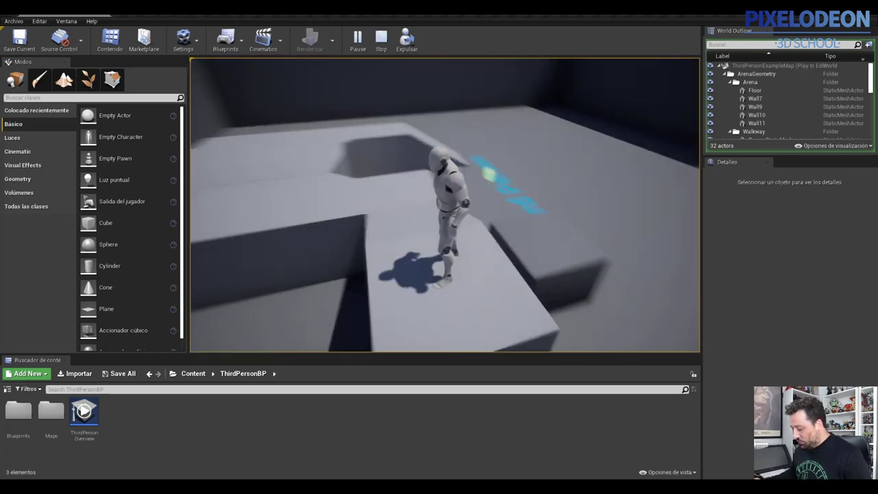
pyautogui.press('w')
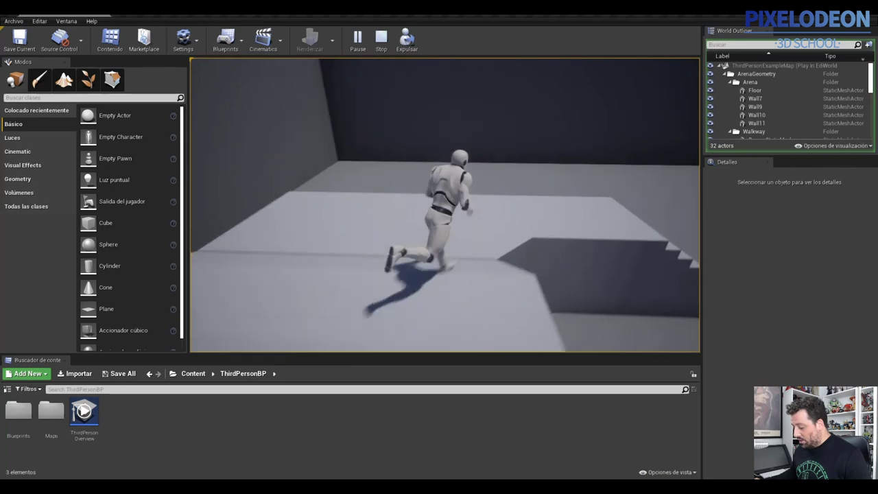
pyautogui.press('w')
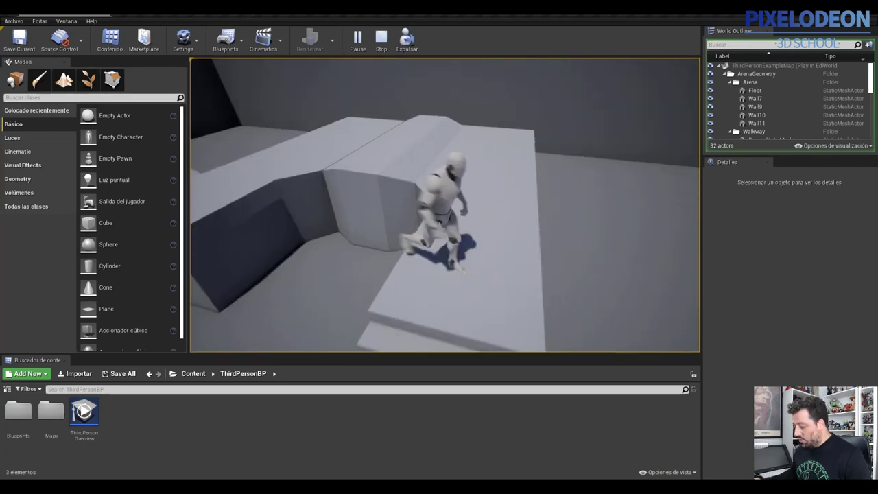
pyautogui.press('w')
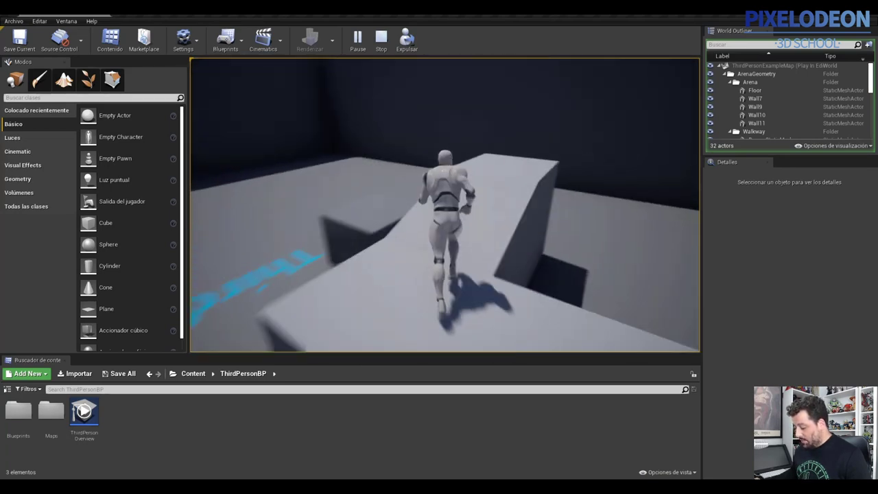
pyautogui.press('w')
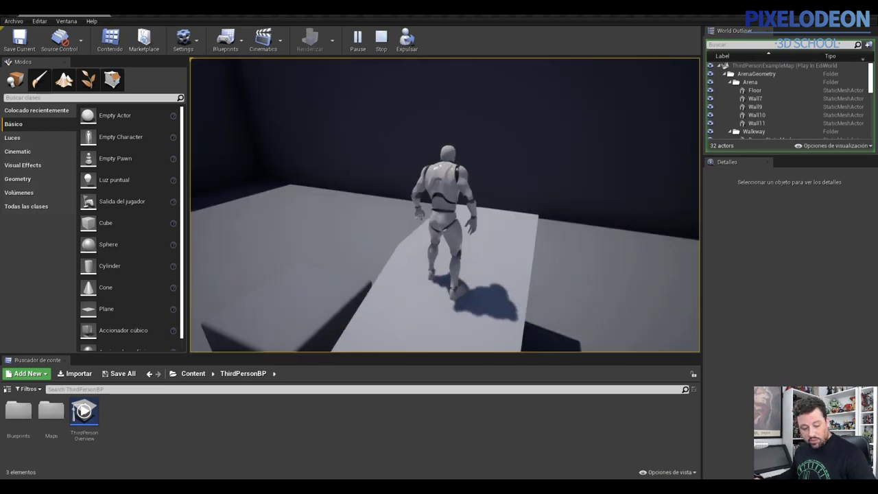
pyautogui.press('w')
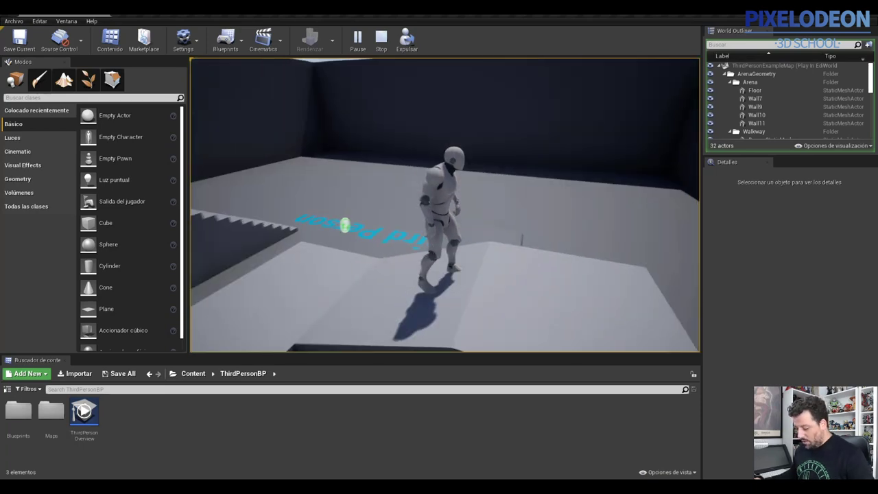
pyautogui.press('space')
# Step: Move the character around the arena with WASD, jumping forward and near the wall
pyautogui.press('s')
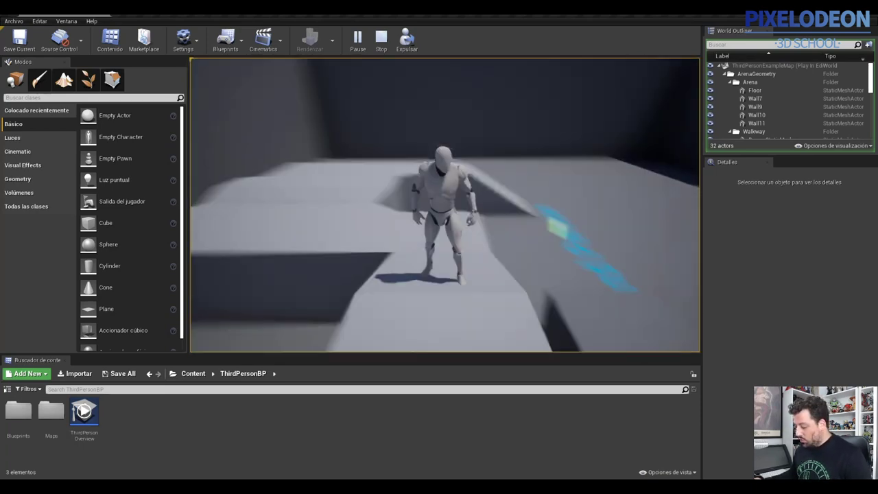
pyautogui.press('w')
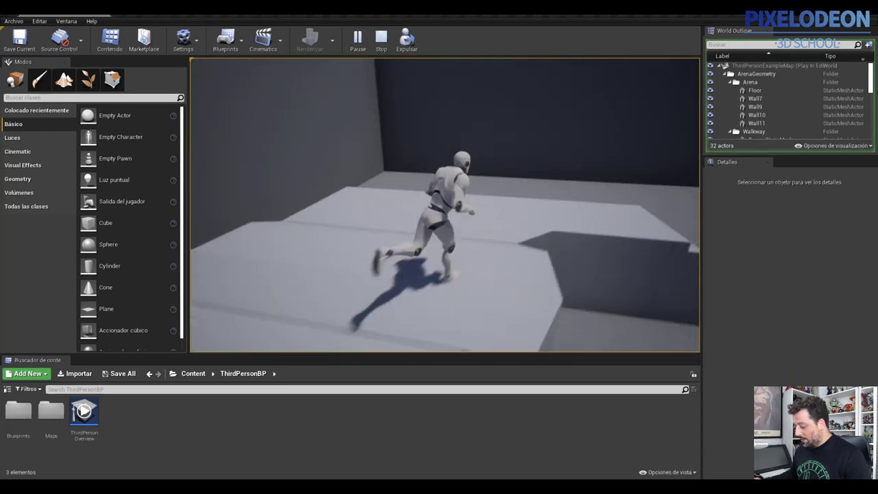
pyautogui.press('space')
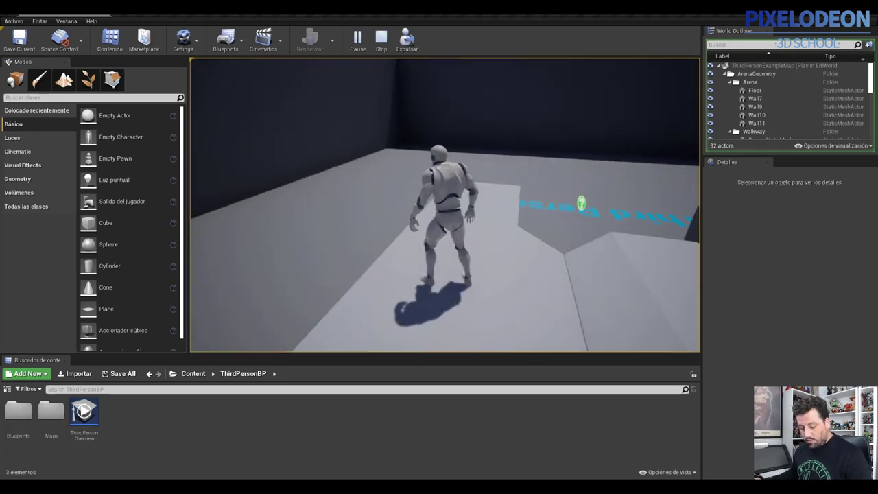
pyautogui.press('a')
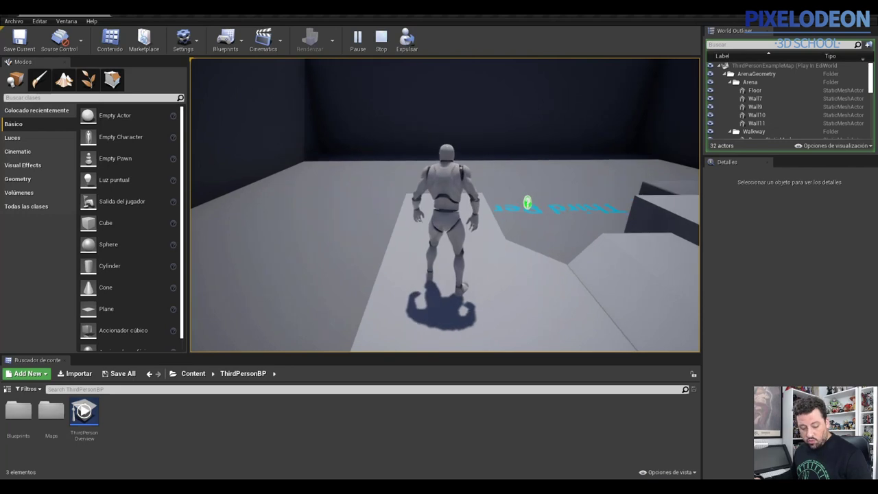
pyautogui.press('w')
pyautogui.press('s')
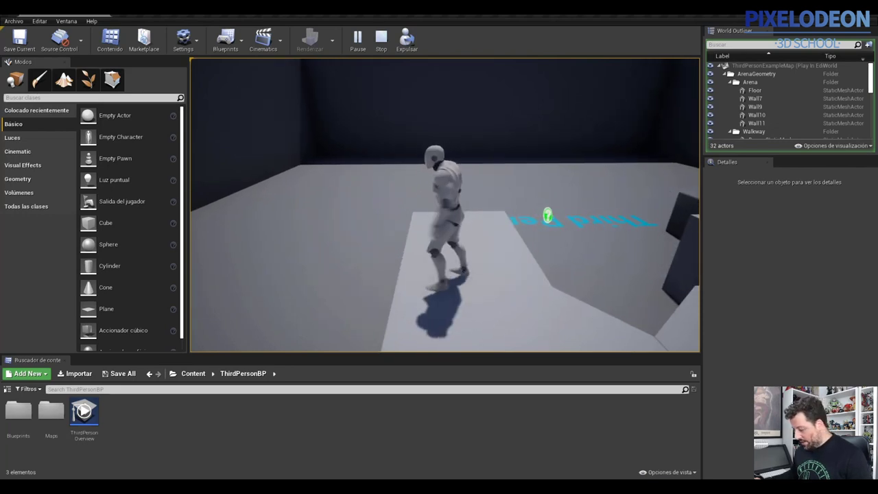
pyautogui.press('d')
pyautogui.press('s')
pyautogui.press('w')
pyautogui.press('space')
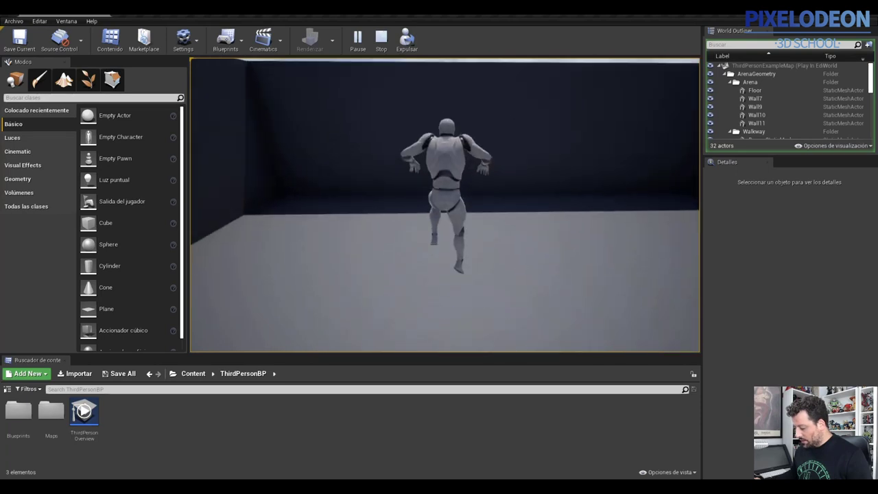
# Step: Jump onto the raised blocks, run toward the stairs, and stop the play session
pyautogui.press('d')
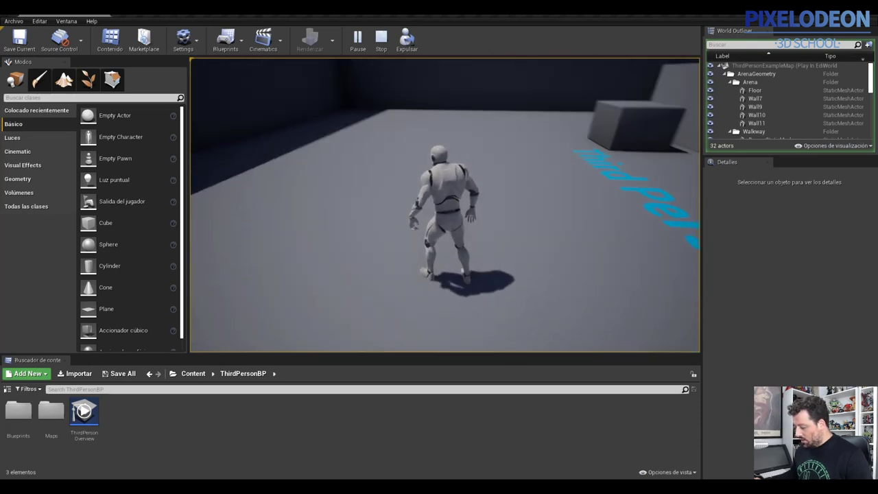
pyautogui.press('space')
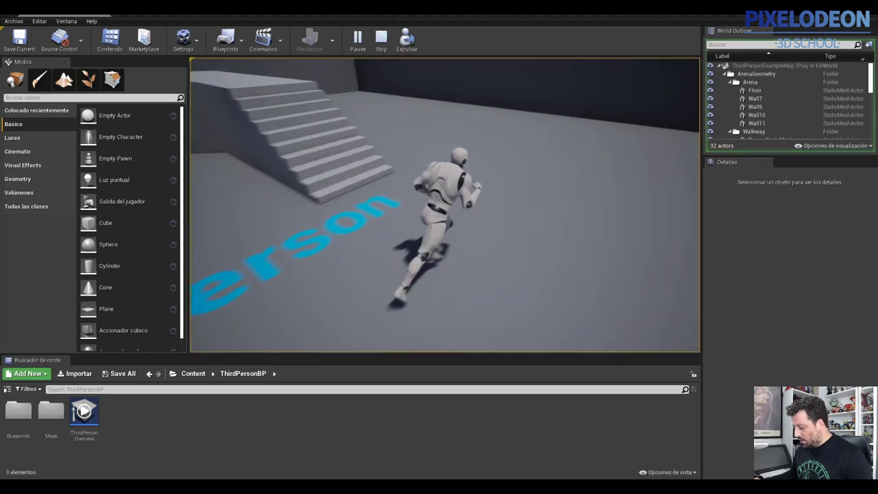
pyautogui.press('space')
pyautogui.press('w')
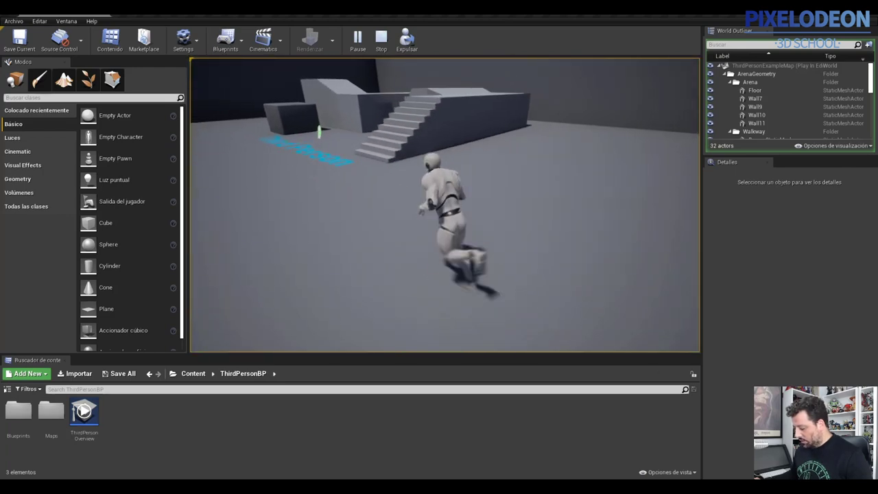
pyautogui.press('w')
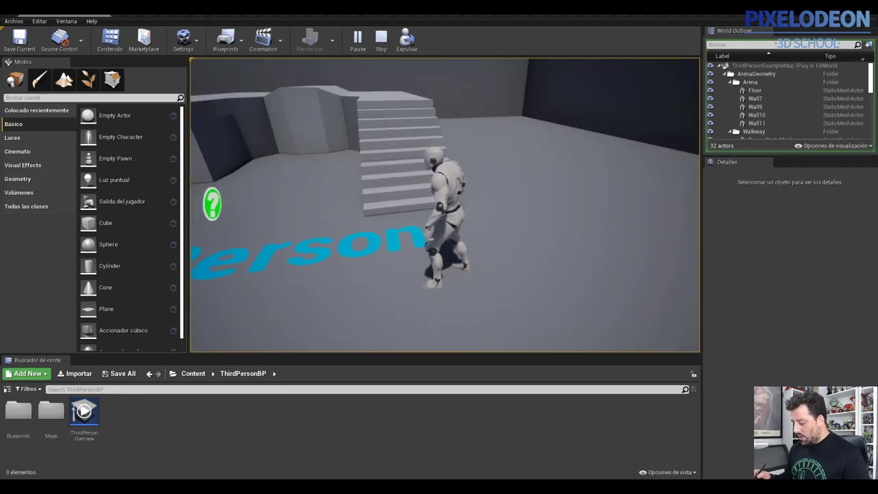
pyautogui.press('w')
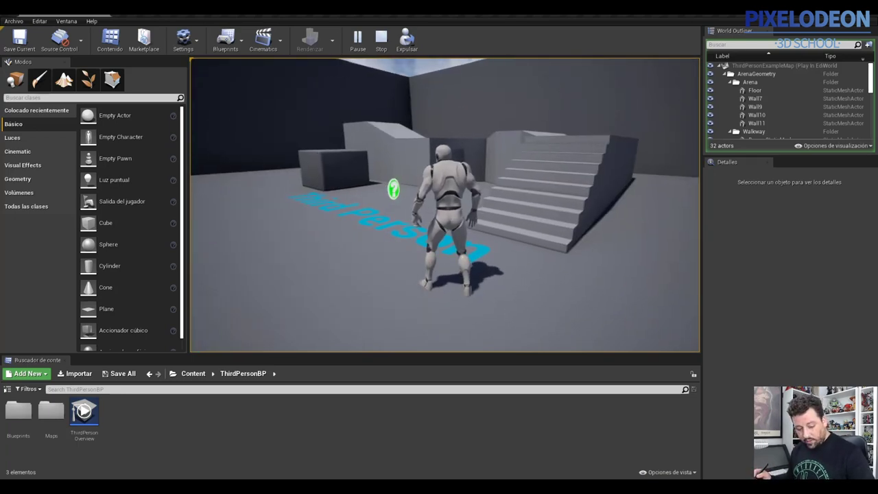
pyautogui.press('Escape')
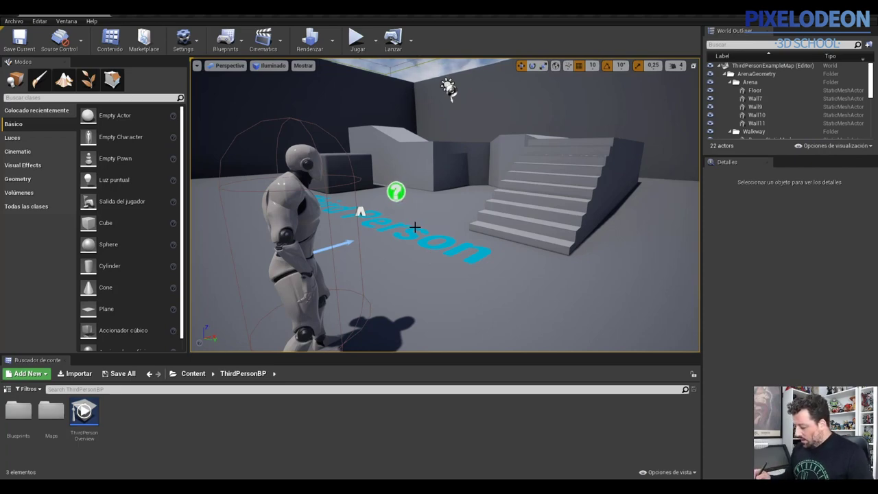
# Step: Orbit around the character, then open the ThirdPersonOverview blueprint from the Content Browser
pyautogui.moveTo(415, 227); pyautogui.dragTo(412, 245, button='right')
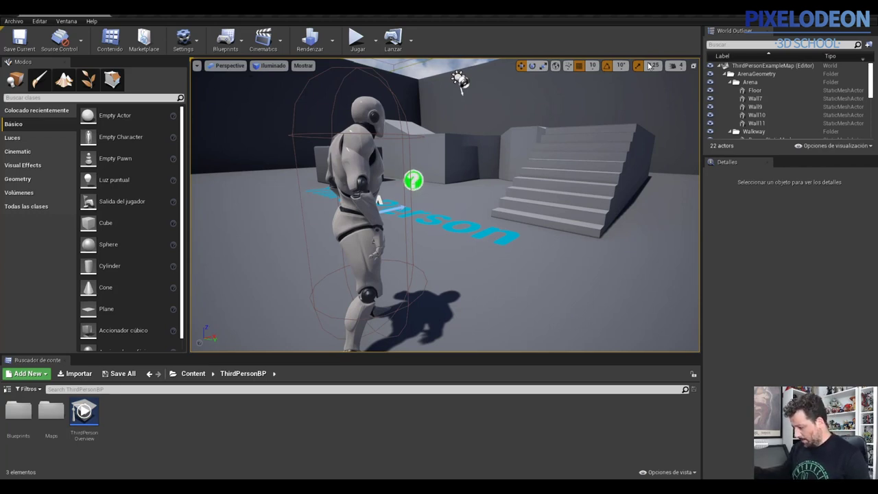
pyautogui.moveTo(392, 233); pyautogui.dragTo(385, 206)
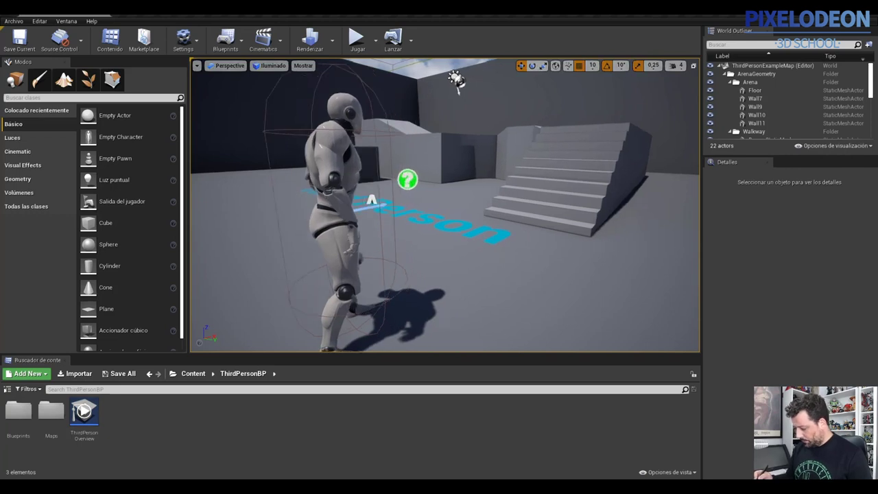
pyautogui.moveTo(431, 265); pyautogui.dragTo(419, 264)
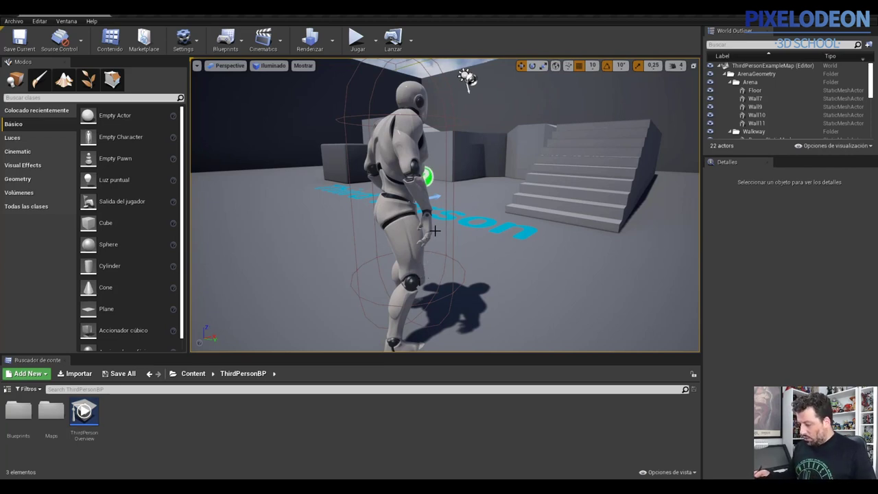
pyautogui.click(85, 432)
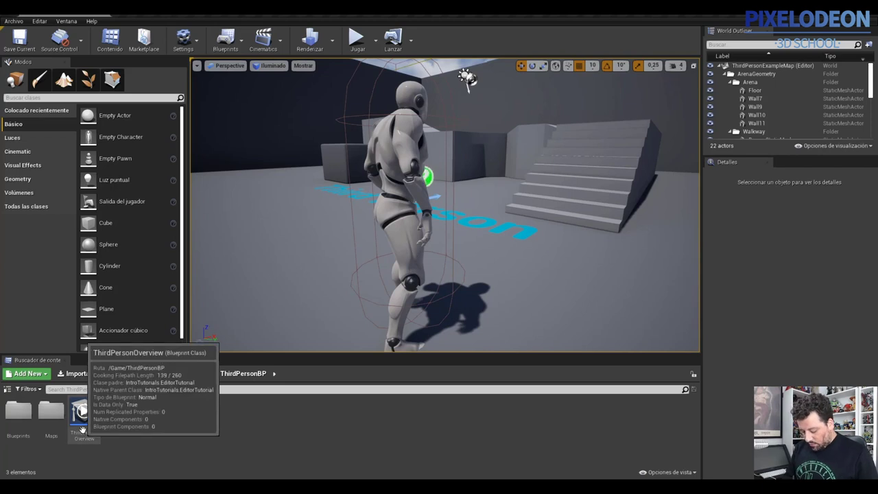
pyautogui.doubleClick(86, 433)
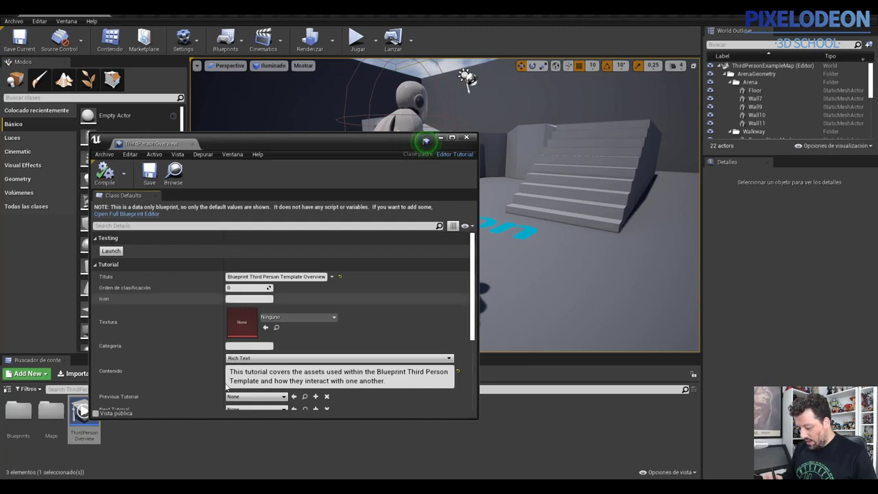
pyautogui.click(471, 138)
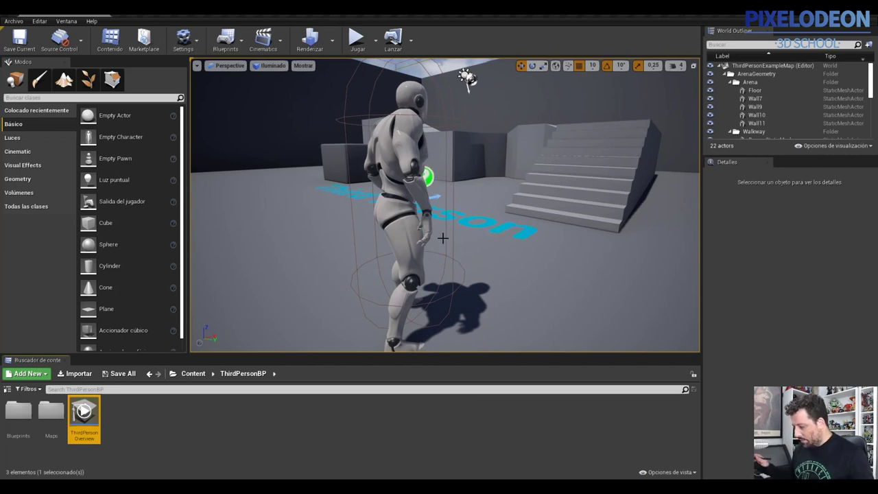
pyautogui.scroll(-3, 442, 238)
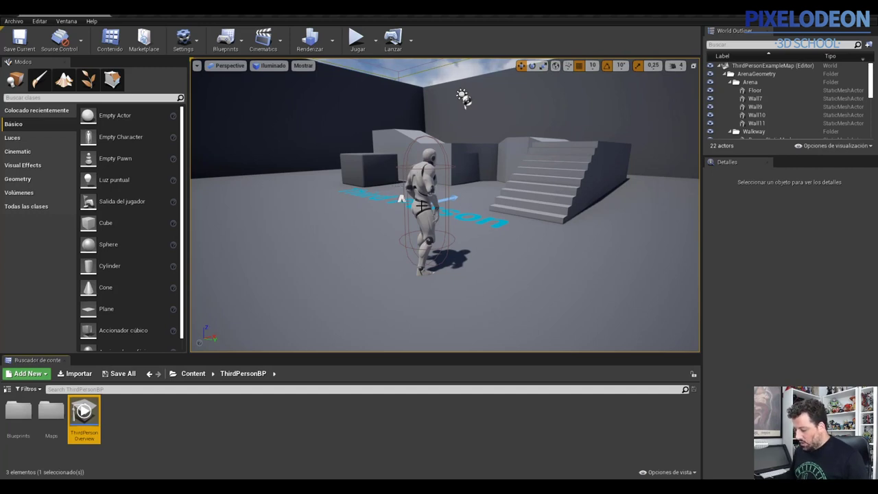
pyautogui.moveTo(420, 204); pyautogui.dragTo(421, 203, button='right')
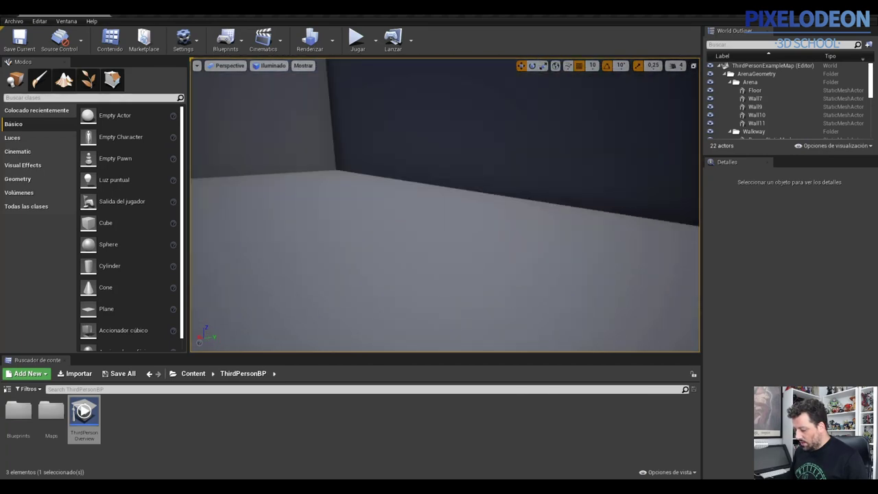
pyautogui.moveTo(332, 210); pyautogui.dragTo(377, 199, button='right')
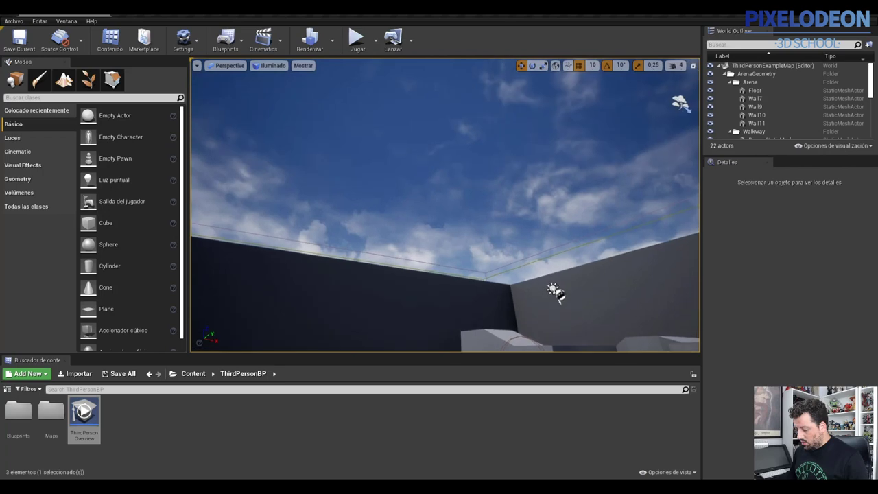
pyautogui.moveTo(444, 205); pyautogui.dragTo(445, 205, button='right')
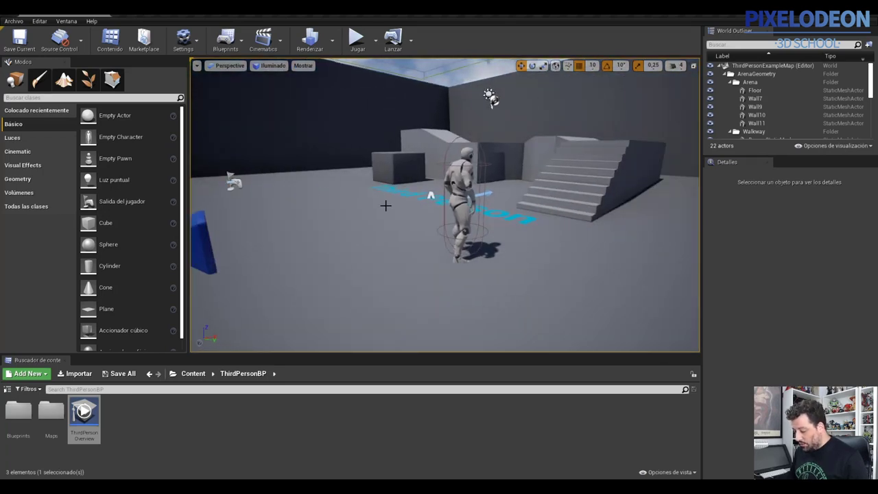
pyautogui.moveTo(385, 204)
pyautogui.mouseDown()
pyautogui.moveTo(385, 165)
pyautogui.moveTo(356, 137)
pyautogui.moveTo(412, 178)
pyautogui.moveTo(384, 172)
pyautogui.mouseUp()
pyautogui.moveTo(363, 231)
pyautogui.mouseDown()
pyautogui.moveTo(371, 206)
pyautogui.moveTo(357, 227)
pyautogui.mouseUp()
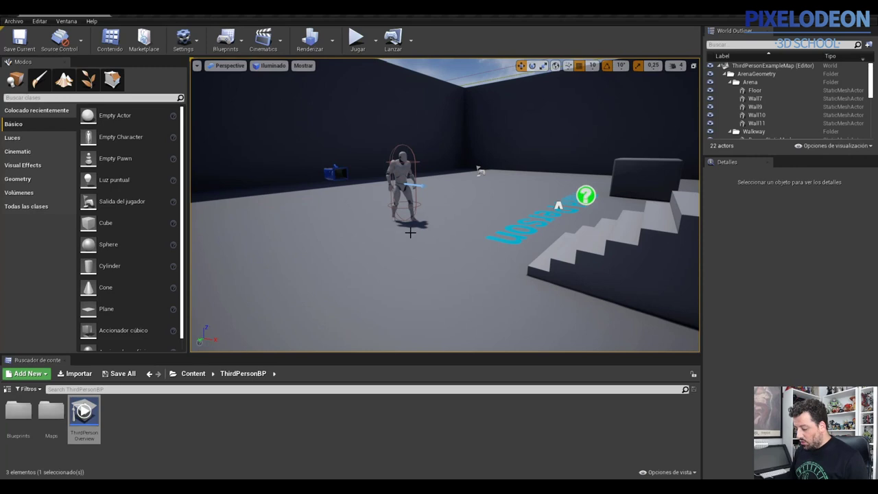
pyautogui.moveTo(413, 199)
pyautogui.mouseDown()
pyautogui.moveTo(418, 206)
pyautogui.moveTo(435, 192)
pyautogui.mouseUp()
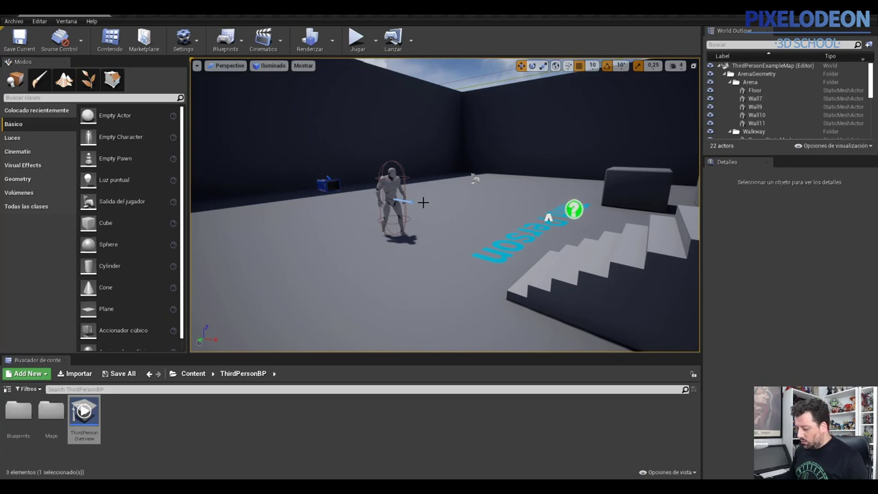
pyautogui.moveTo(475, 179)
pyautogui.mouseDown()
pyautogui.moveTo(476, 169)
pyautogui.moveTo(483, 183)
pyautogui.moveTo(390, 212)
pyautogui.moveTo(361, 231)
pyautogui.mouseUp()
pyautogui.scroll(3, 418, 203)
pyautogui.scroll(3, 415, 205)
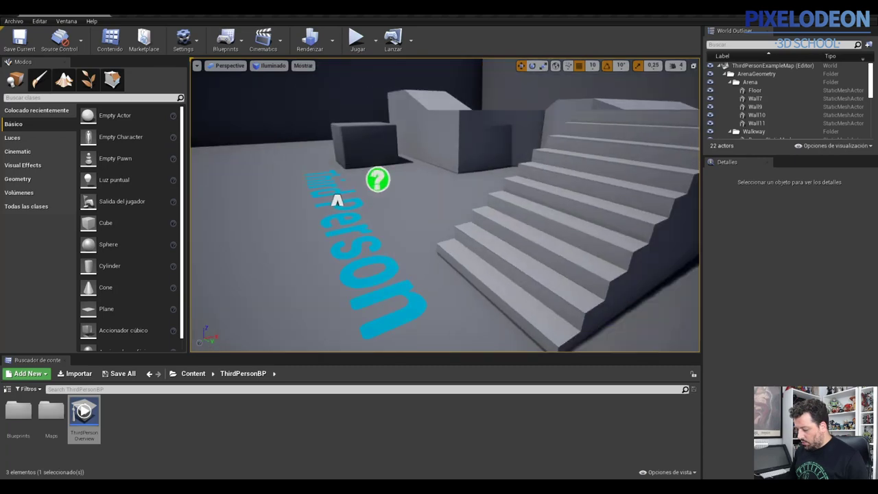
pyautogui.scroll(-3, 362, 231)
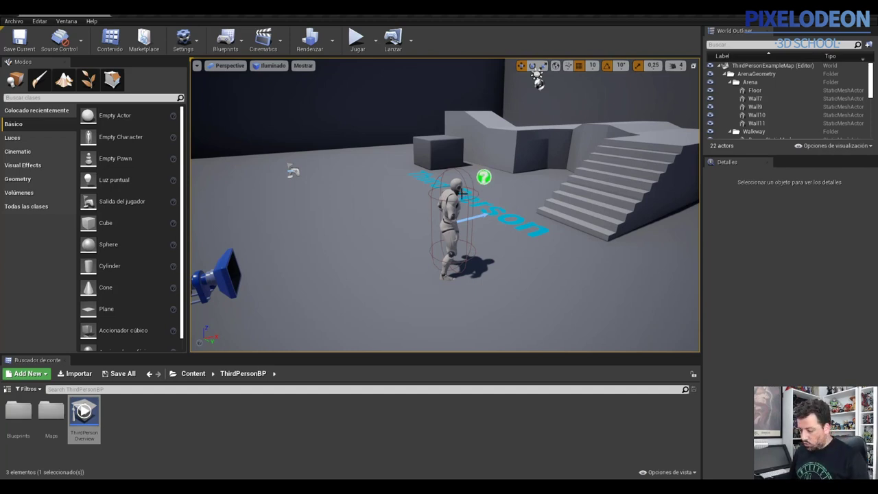
pyautogui.moveTo(520, 204); pyautogui.dragTo(516, 214)
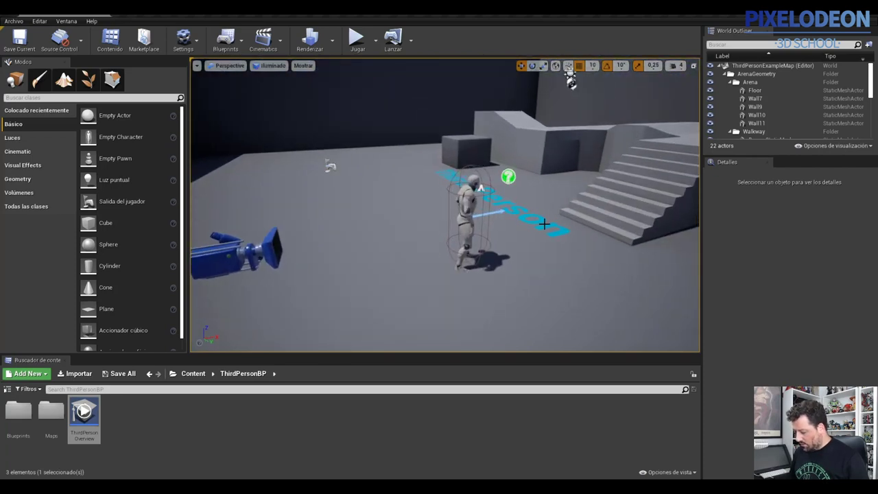
pyautogui.moveTo(541, 227)
pyautogui.mouseDown()
pyautogui.moveTo(496, 150)
pyautogui.moveTo(515, 206)
pyautogui.moveTo(512, 181)
pyautogui.moveTo(552, 155)
pyautogui.mouseUp()
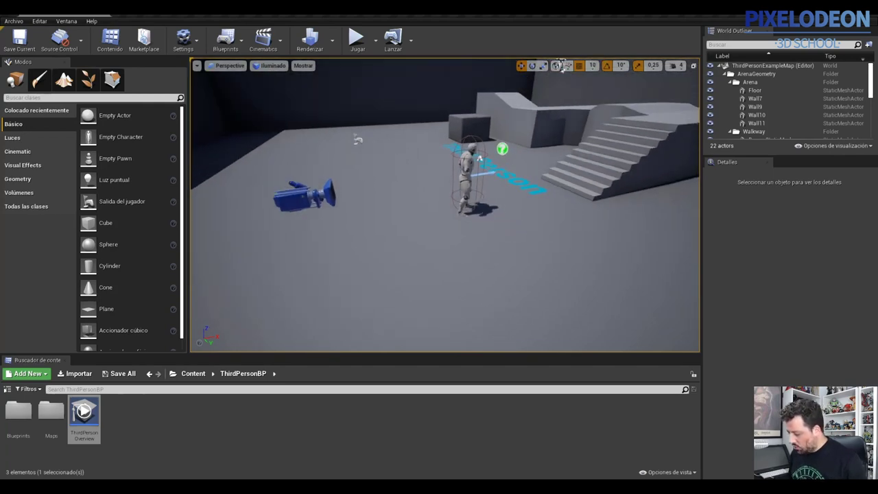
pyautogui.moveTo(515, 168); pyautogui.dragTo(513, 172)
pyautogui.click(513, 172)
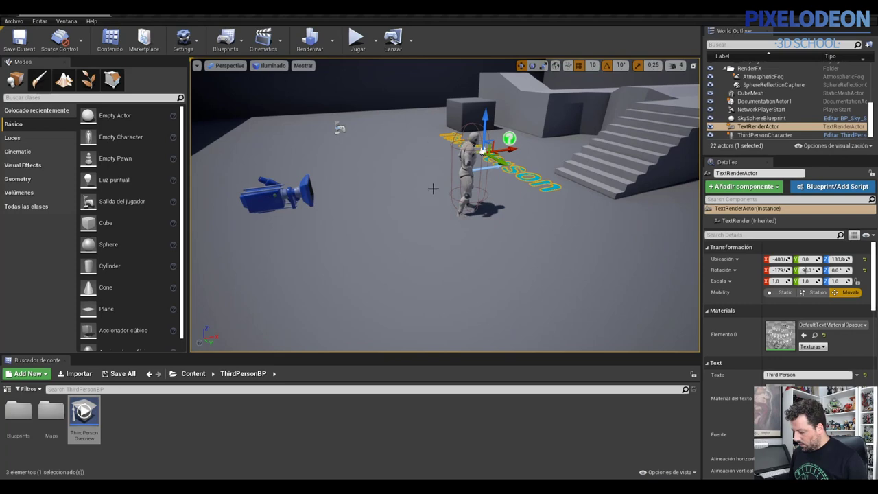
# Step: Fly the viewport around the Third Person text and the character
pyautogui.moveTo(433, 188); pyautogui.dragTo(442, 209, button='right')
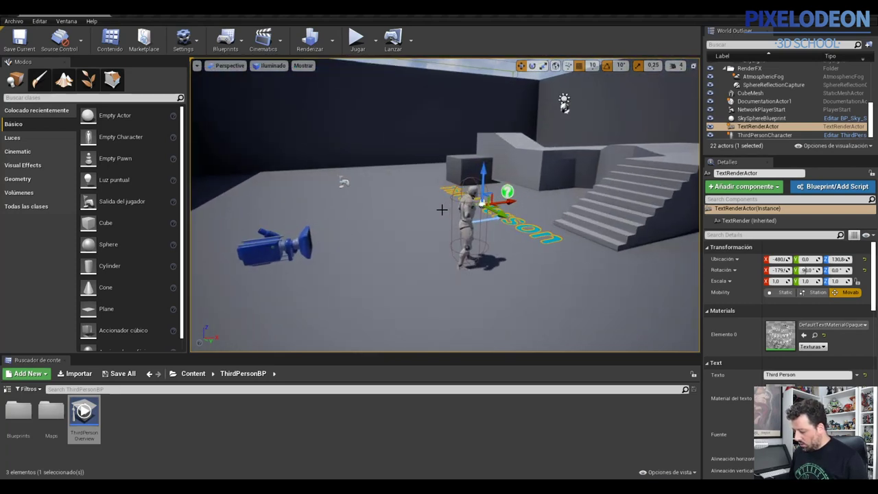
pyautogui.moveTo(442, 209); pyautogui.dragTo(494, 189)
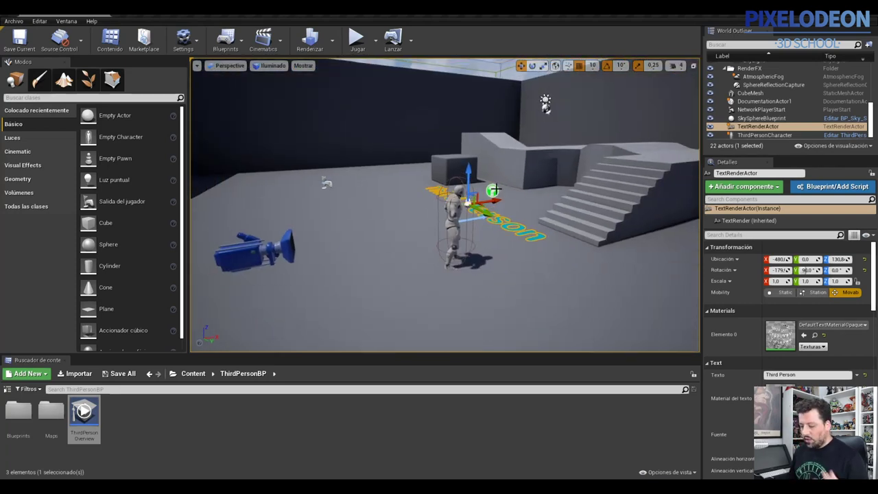
pyautogui.moveTo(437, 227); pyautogui.dragTo(309, 243)
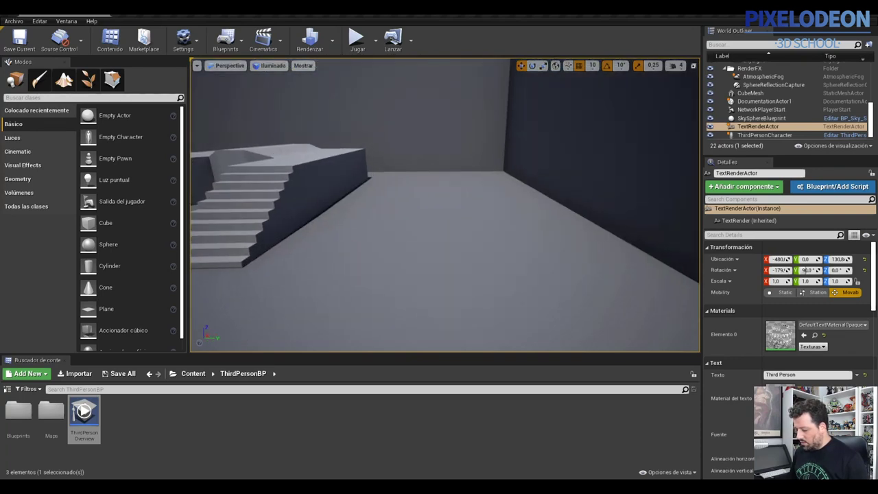
pyautogui.moveTo(279, 218); pyautogui.dragTo(370, 208)
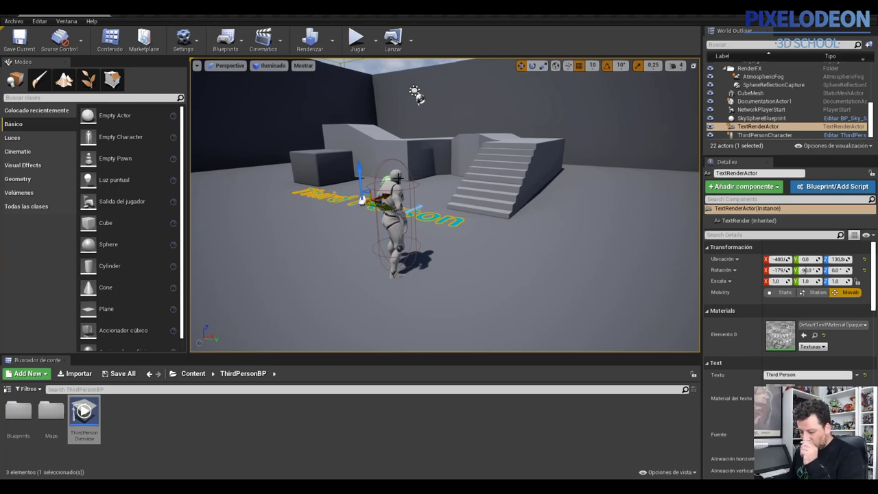
# Step: Select the character, cube, floor, ramp and text in turn, ending on ThirdPersonCharacter
pyautogui.click(397, 177)
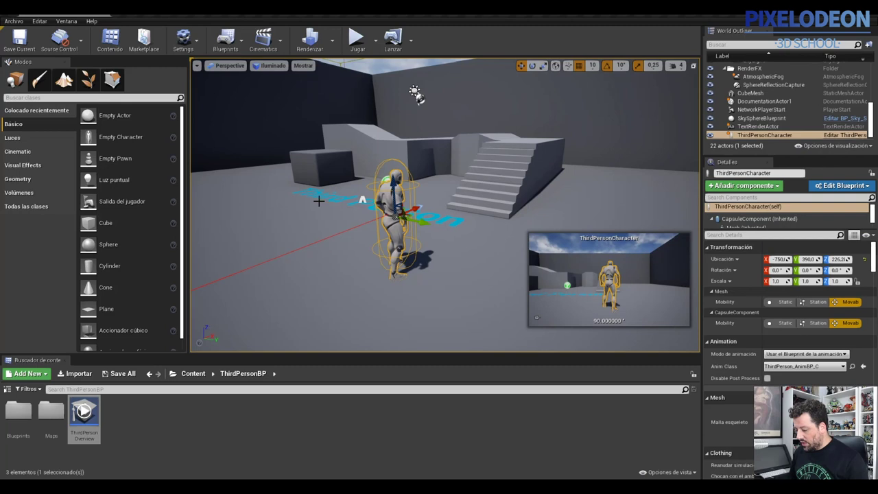
pyautogui.click(308, 165)
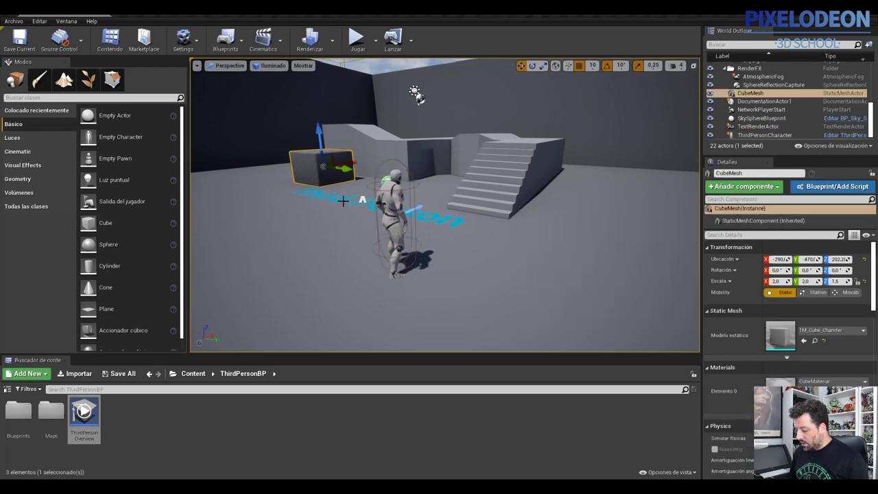
pyautogui.click(345, 200)
pyautogui.click(367, 135)
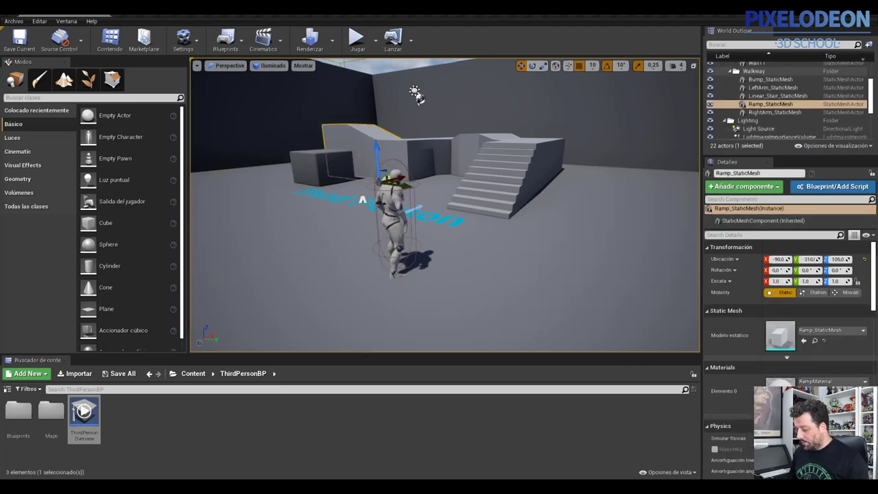
pyautogui.click(314, 164)
pyautogui.click(321, 195)
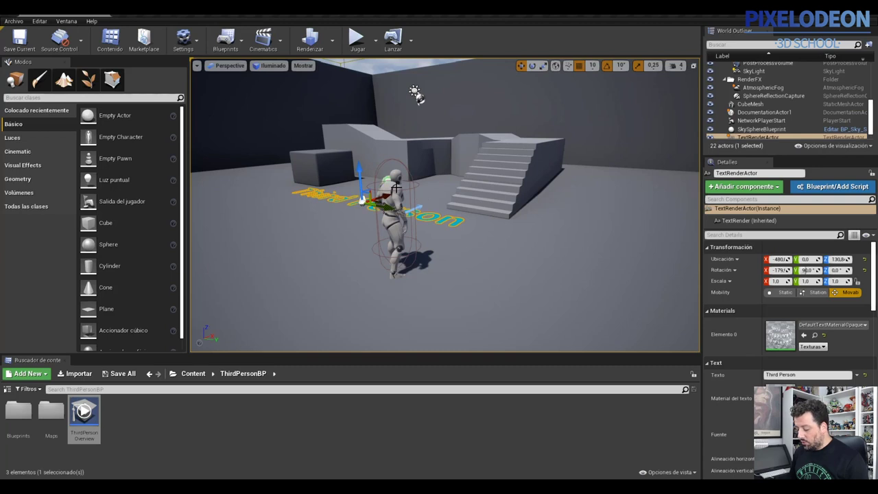
pyautogui.click(396, 185)
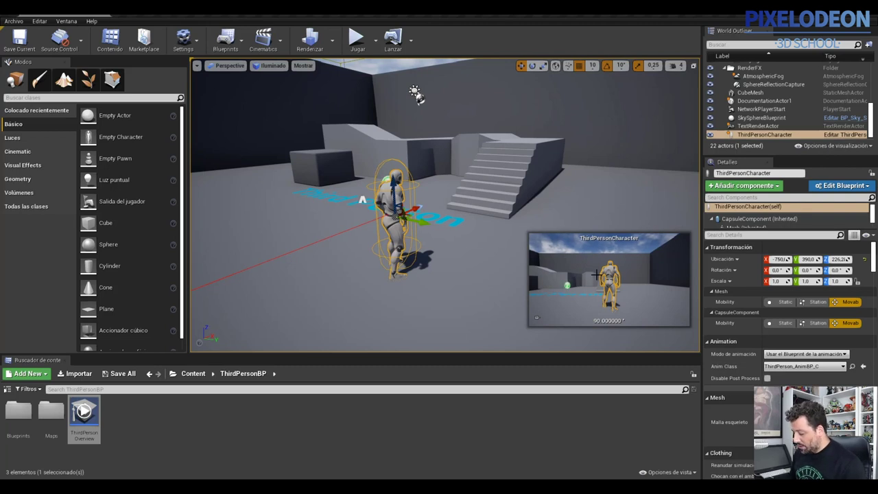
# Step: Turn the view left and right and bring up the cube's context menu
pyautogui.moveTo(343, 274); pyautogui.dragTo(275, 274, button='right')
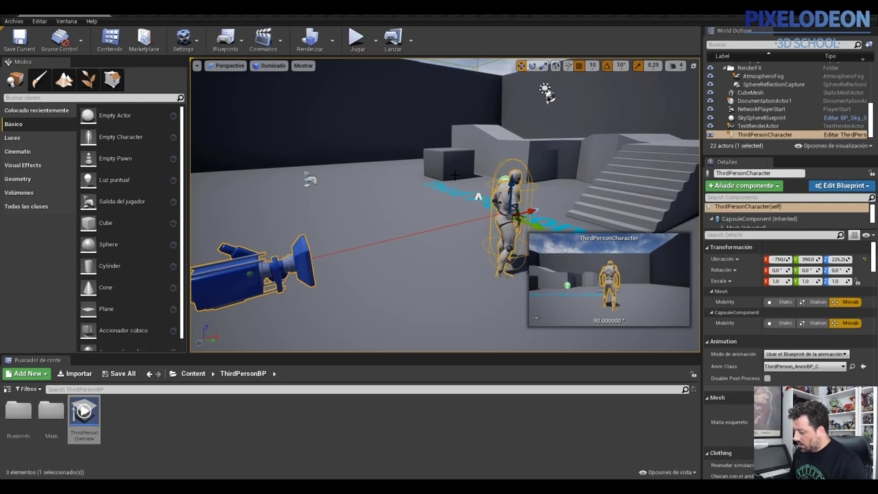
pyautogui.moveTo(455, 174); pyautogui.dragTo(524, 175, button='right')
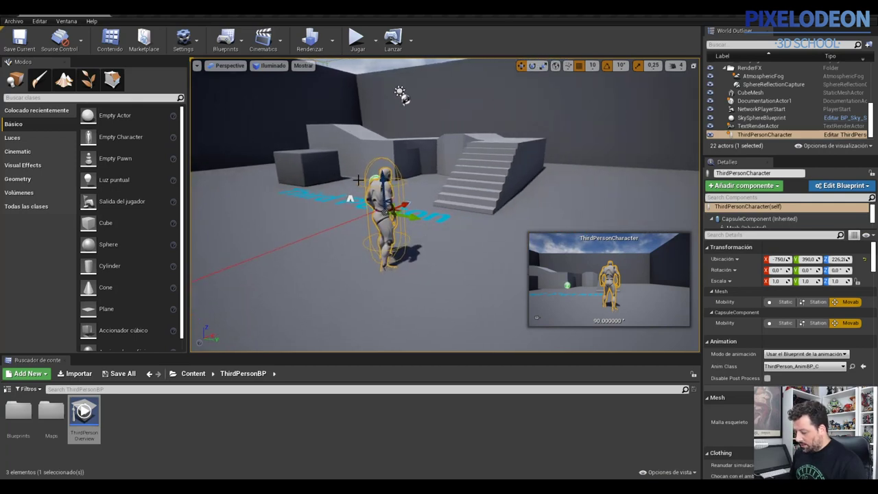
pyautogui.rightClick(287, 161)
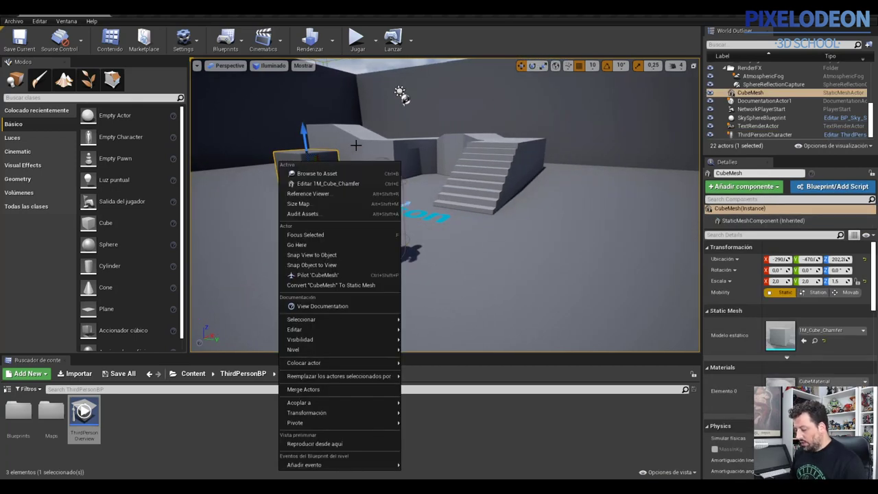
# Step: Bring up the ramp's context menu, dismiss it, then reselect the ThirdPersonCharacter
pyautogui.rightClick(356, 146)
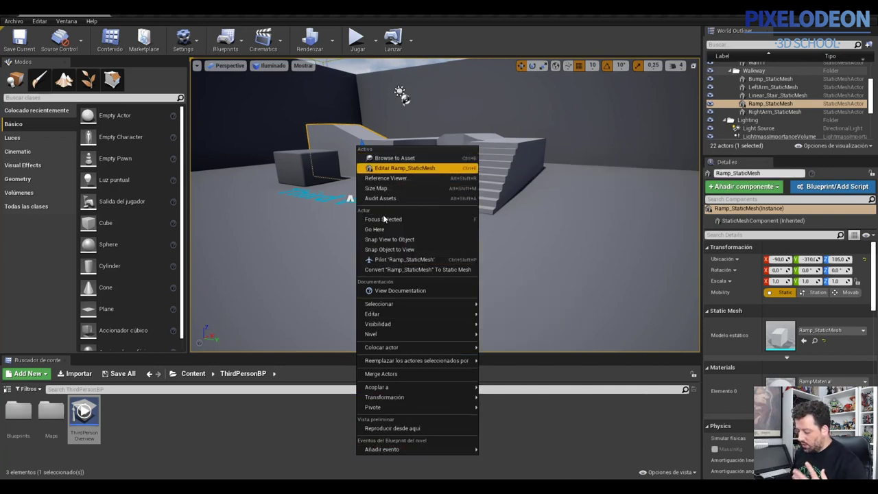
pyautogui.moveTo(371, 334)
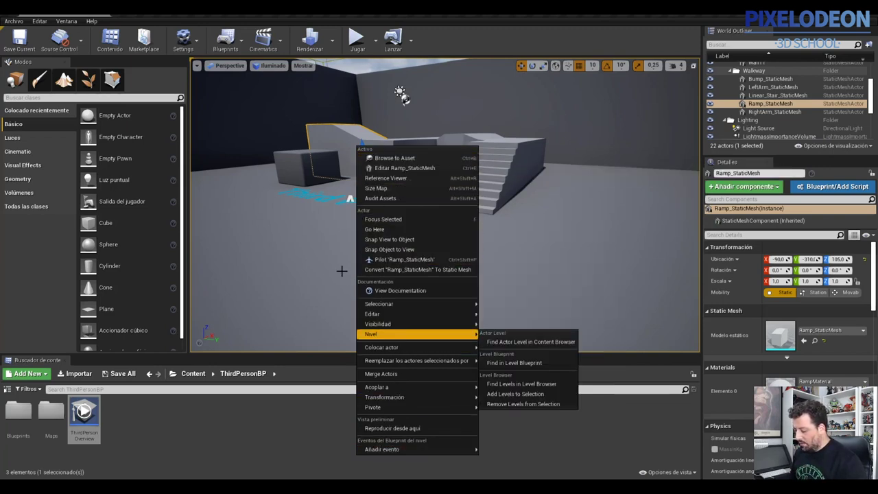
pyautogui.click(330, 251)
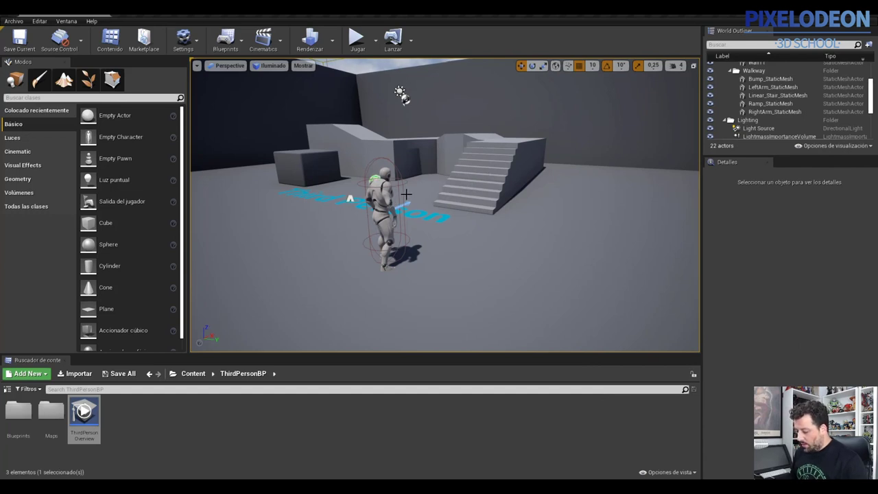
pyautogui.click(383, 197)
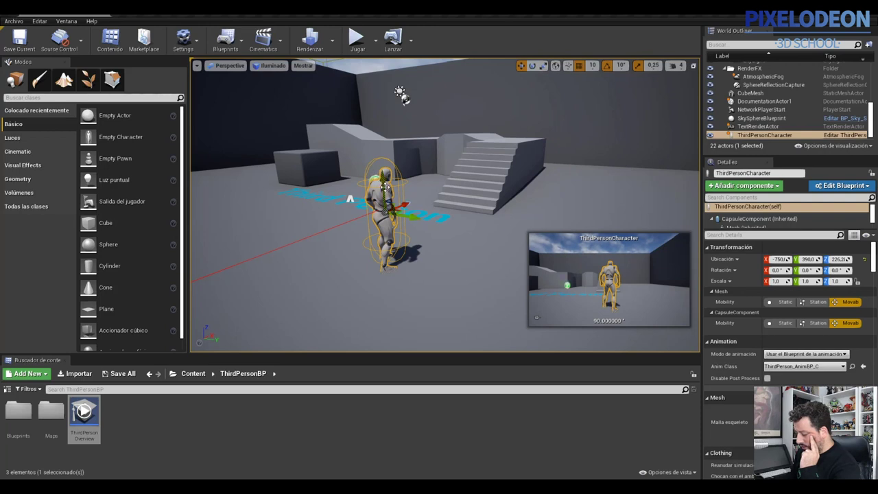
# Step: Drag the ThirdPersonCharacter up, back down and across the floor to -790, 370, 246.2
pyautogui.moveTo(386, 187); pyautogui.dragTo(385, 114)
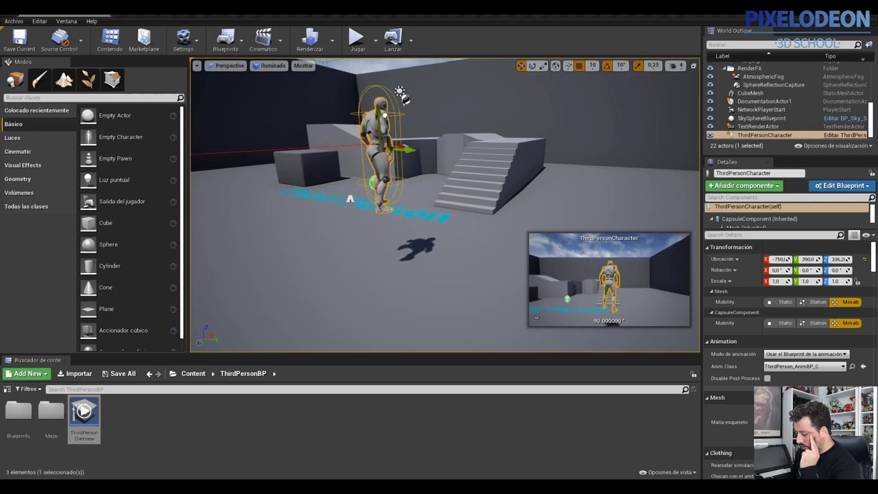
pyautogui.moveTo(386, 114); pyautogui.dragTo(394, 178)
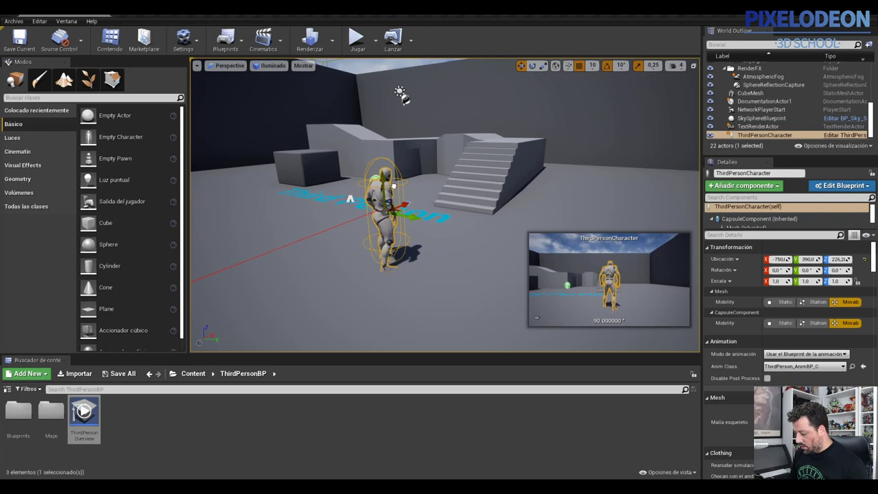
pyautogui.moveTo(407, 214); pyautogui.dragTo(363, 215)
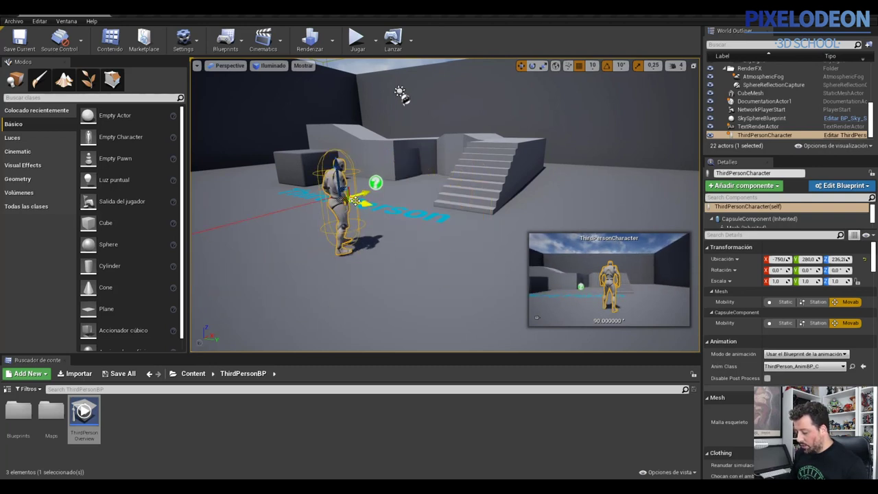
pyautogui.moveTo(354, 198); pyautogui.dragTo(352, 201)
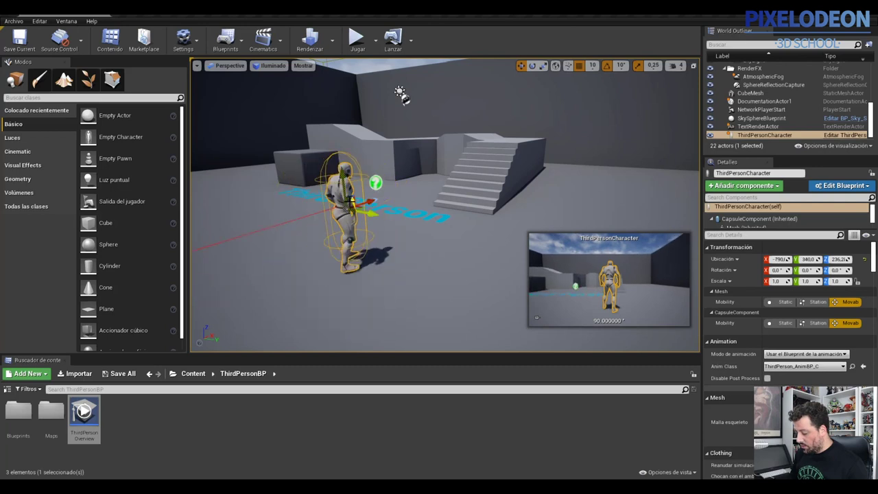
pyautogui.moveTo(353, 200); pyautogui.dragTo(368, 197)
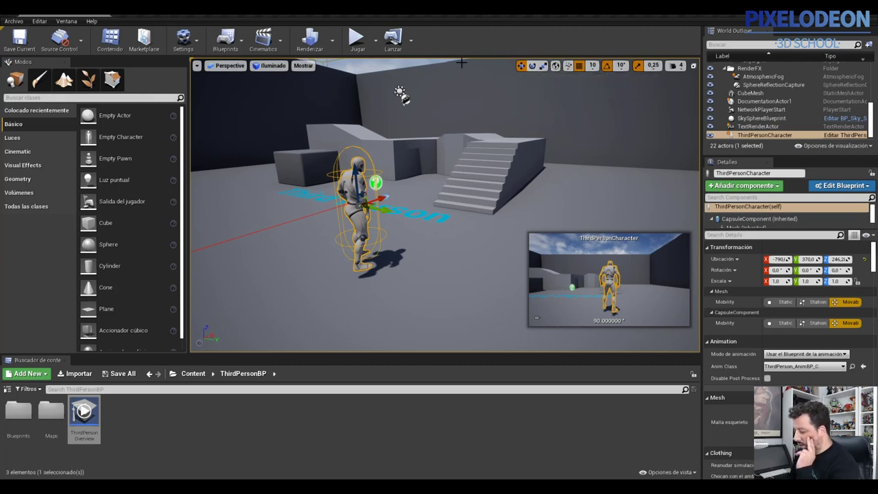
# Step: Try the rotate and scale tools and open the grid, scale and rotation snap dropdowns
pyautogui.click(533, 66)
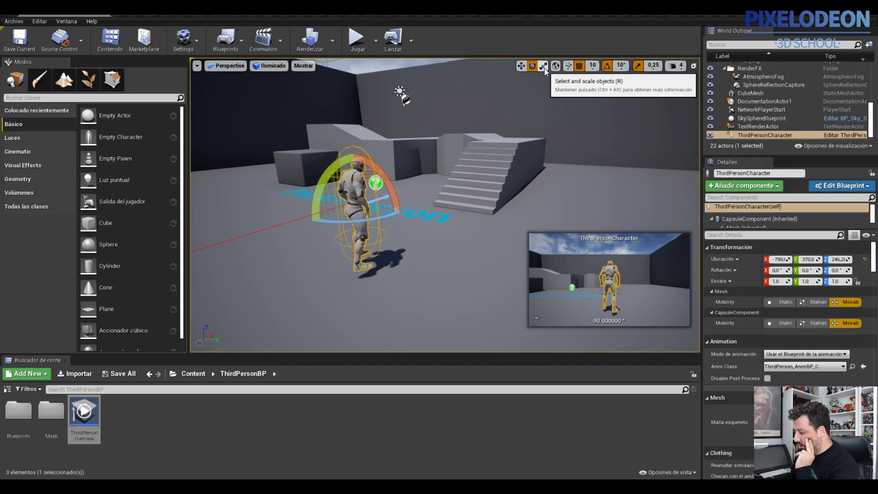
pyautogui.click(544, 66)
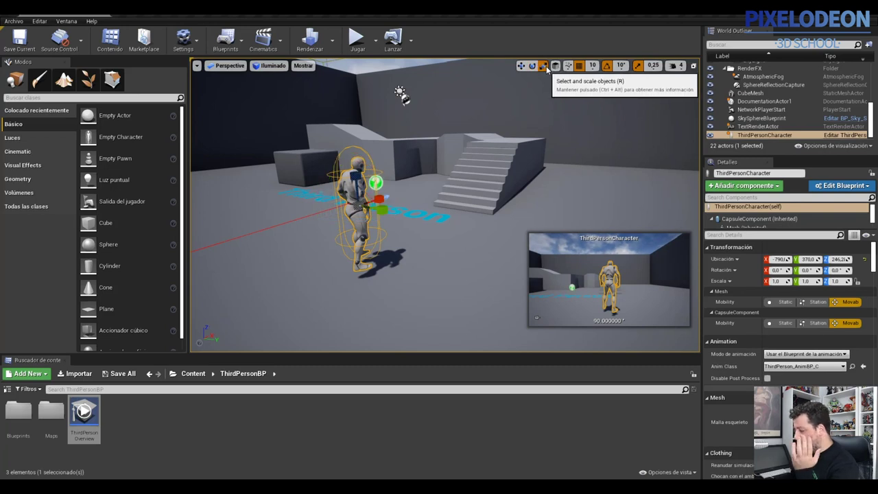
pyautogui.click(593, 66)
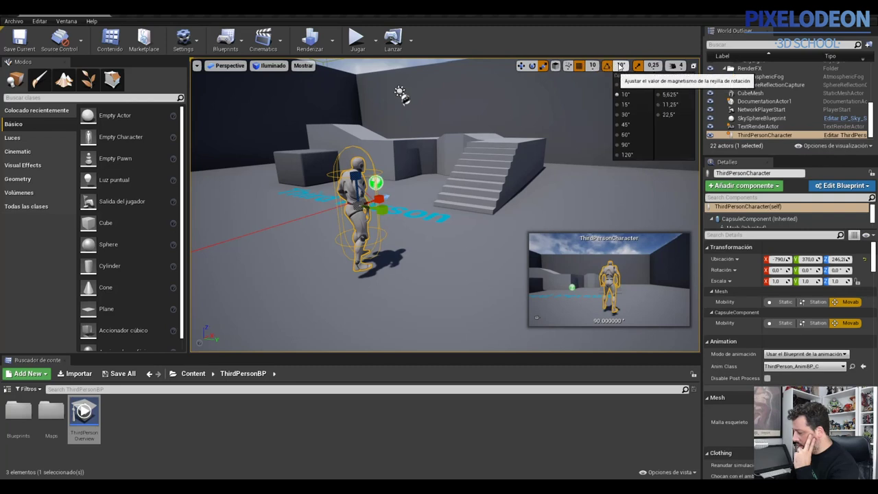
pyautogui.click(652, 66)
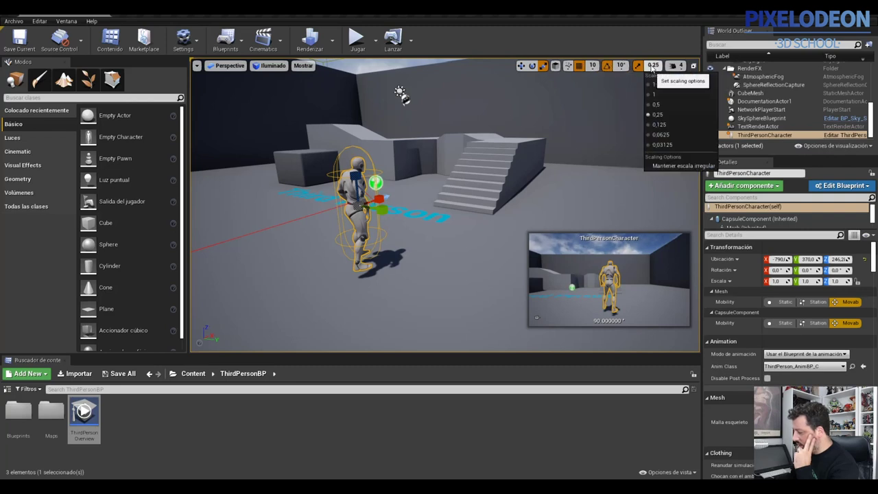
pyautogui.click(620, 66)
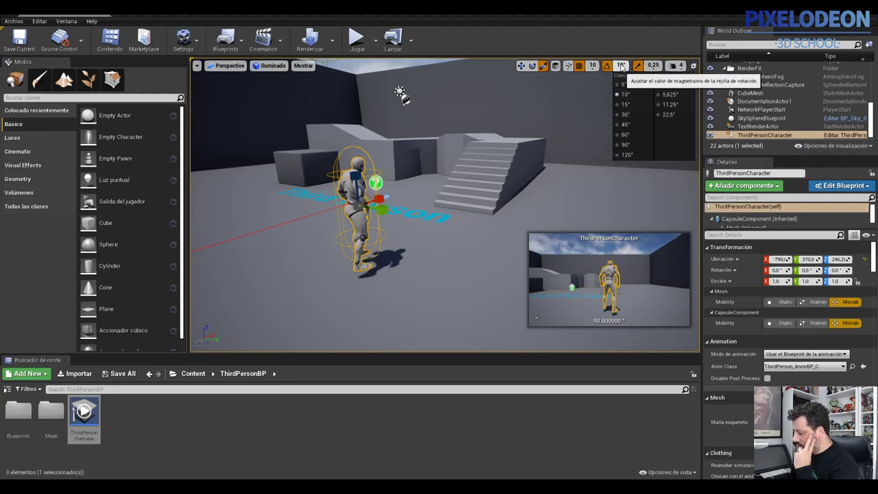
pyautogui.click(530, 67)
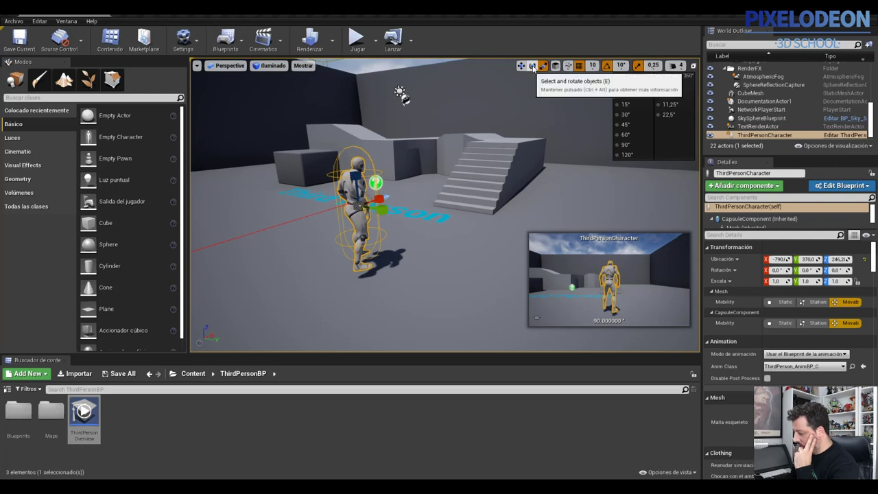
# Step: Rotate the character 10 degrees about its vertical axis and lower it to Z 236.6
pyautogui.click(531, 66)
pyautogui.moveTo(400, 195); pyautogui.dragTo(399, 195)
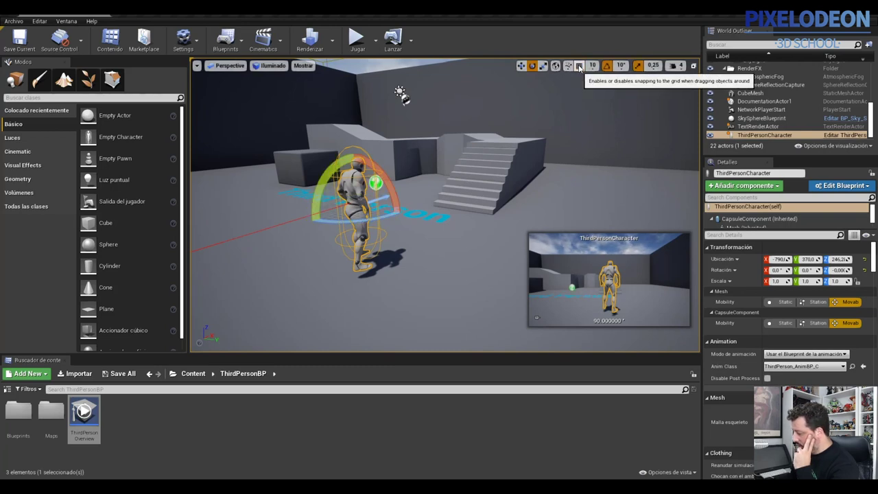
pyautogui.click(522, 65)
pyautogui.moveTo(362, 194)
pyautogui.mouseDown()
pyautogui.moveTo(364, 203)
pyautogui.moveTo(359, 193)
pyautogui.mouseUp()
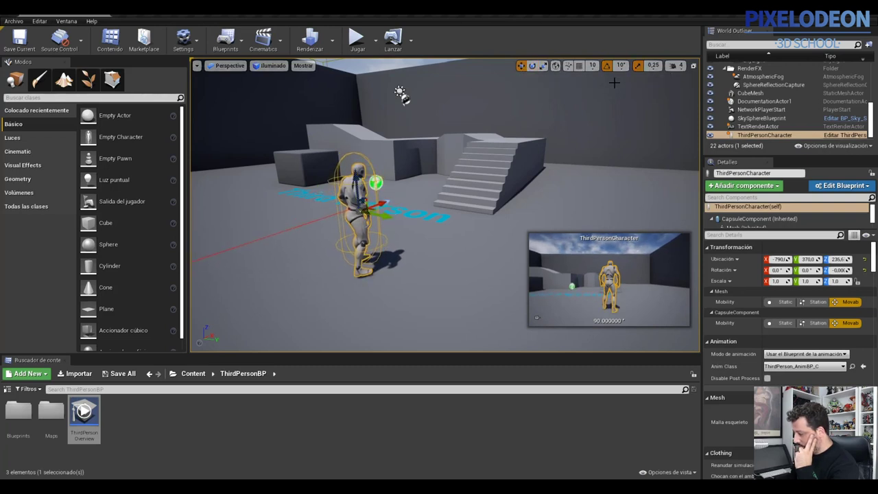
pyautogui.moveTo(364, 195); pyautogui.dragTo(357, 193)
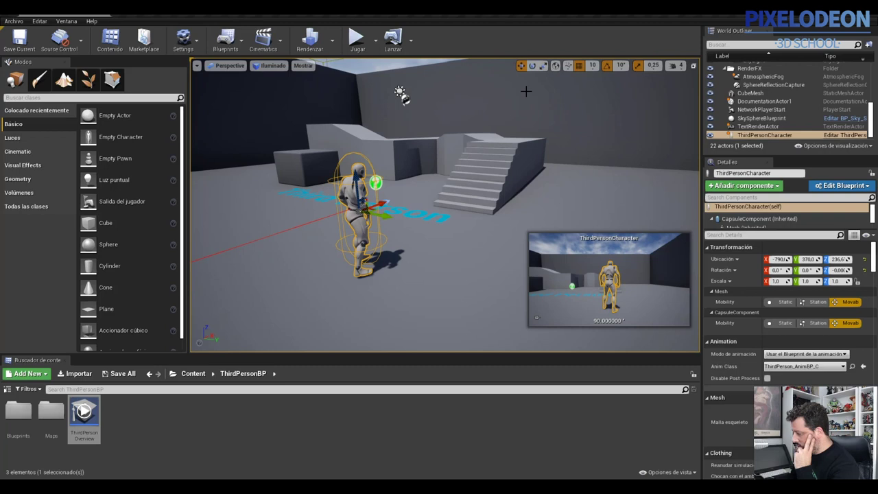
pyautogui.click(569, 67)
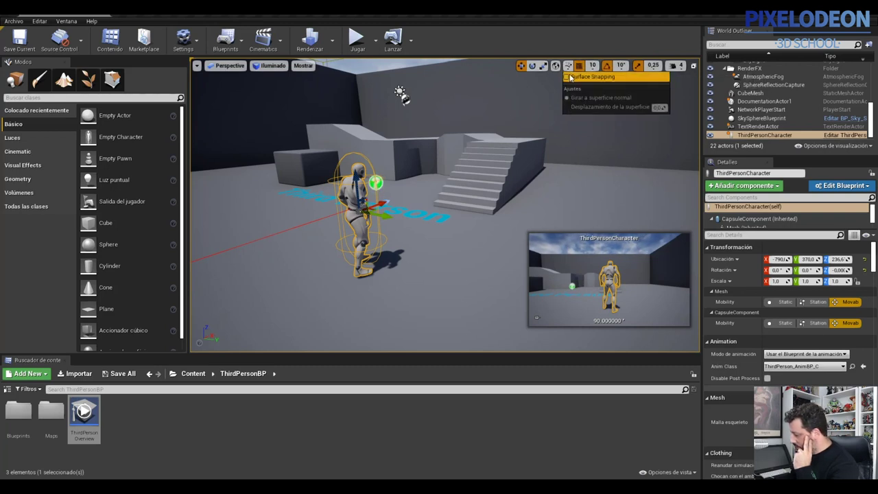
# Step: Drag the ThirdPersonCharacter onto the stairs and back onto the floor near the Third Person text
pyautogui.click(354, 195)
pyautogui.moveTo(355, 200)
pyautogui.mouseDown()
pyautogui.moveTo(358, 192)
pyautogui.moveTo(357, 215)
pyautogui.moveTo(350, 198)
pyautogui.moveTo(241, 214)
pyautogui.mouseUp()
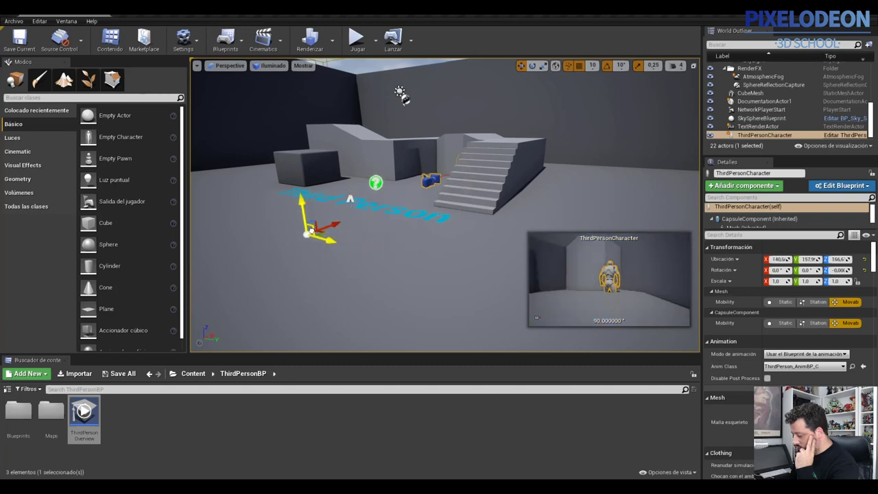
pyautogui.moveTo(240, 218); pyautogui.dragTo(467, 142)
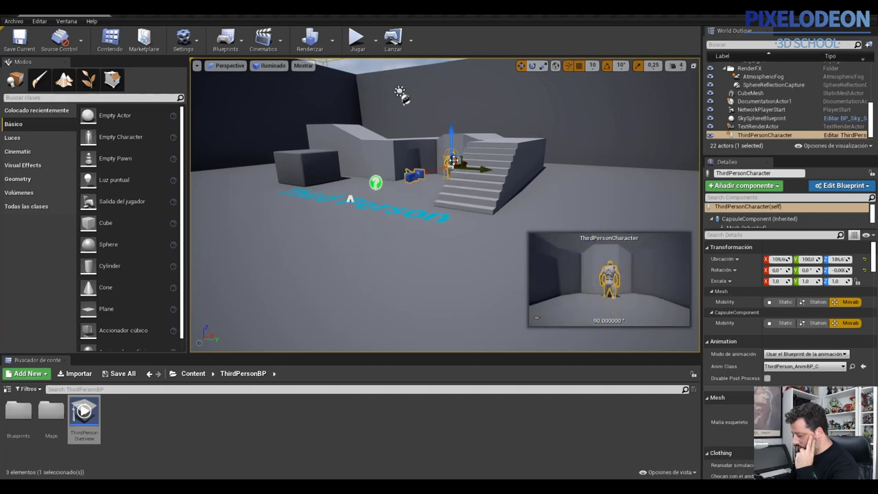
pyautogui.moveTo(469, 168)
pyautogui.mouseDown()
pyautogui.moveTo(585, 175)
pyautogui.moveTo(335, 226)
pyautogui.mouseUp()
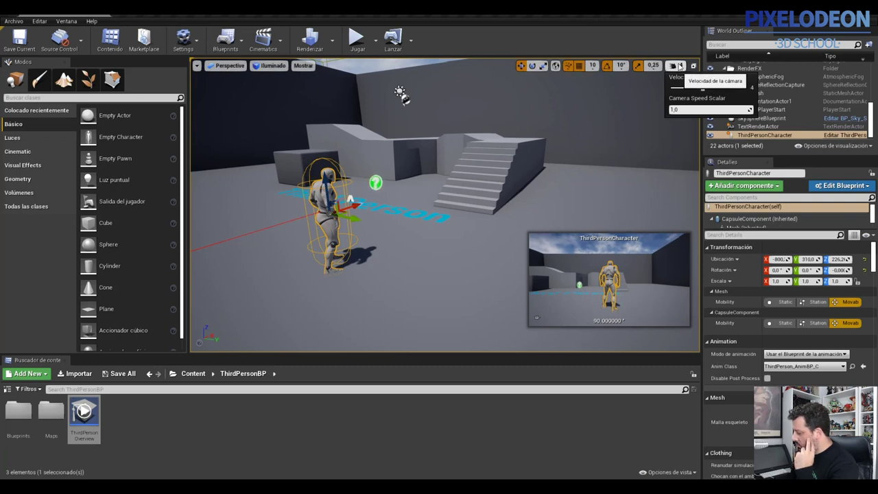
# Step: Switch the viewport through the Top, Bottom, Left and Right views
pyautogui.click(542, 45)
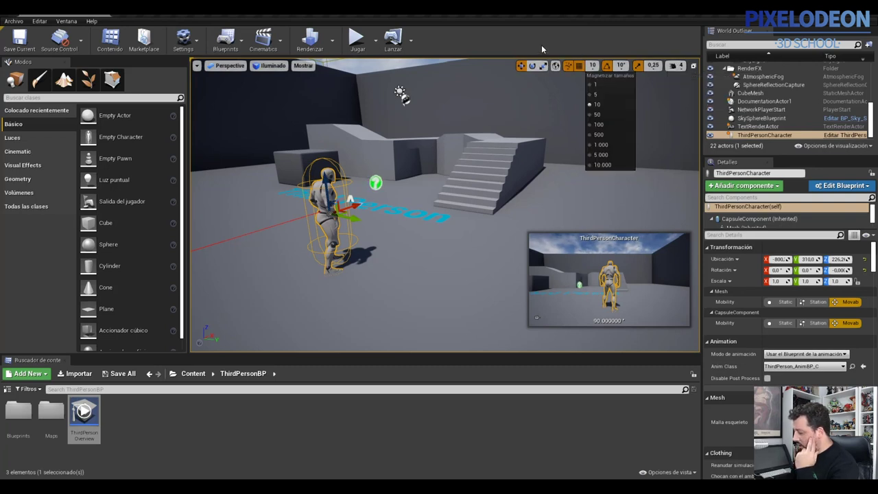
pyautogui.click(224, 67)
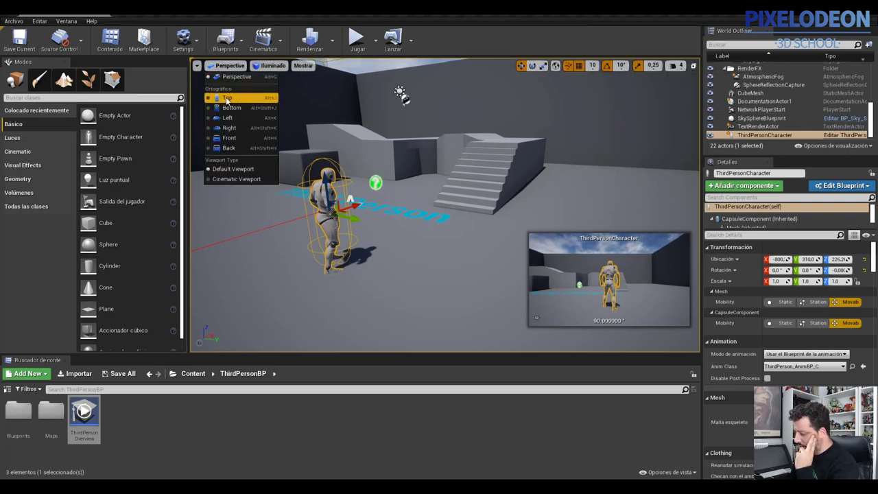
pyautogui.click(227, 98)
pyautogui.click(219, 67)
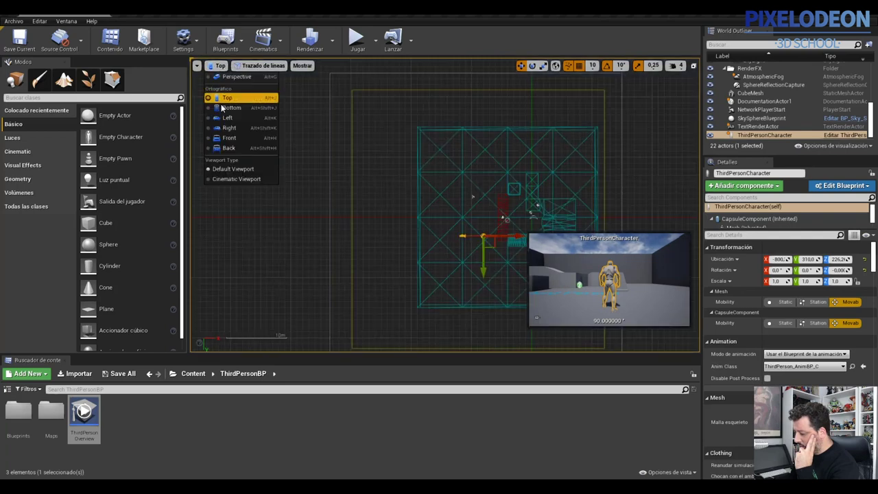
pyautogui.click(232, 107)
pyautogui.click(224, 65)
pyautogui.click(224, 119)
pyautogui.click(218, 66)
pyautogui.click(229, 128)
# Step: Check the Front and Back views, then return to the lit Perspective view
pyautogui.click(218, 66)
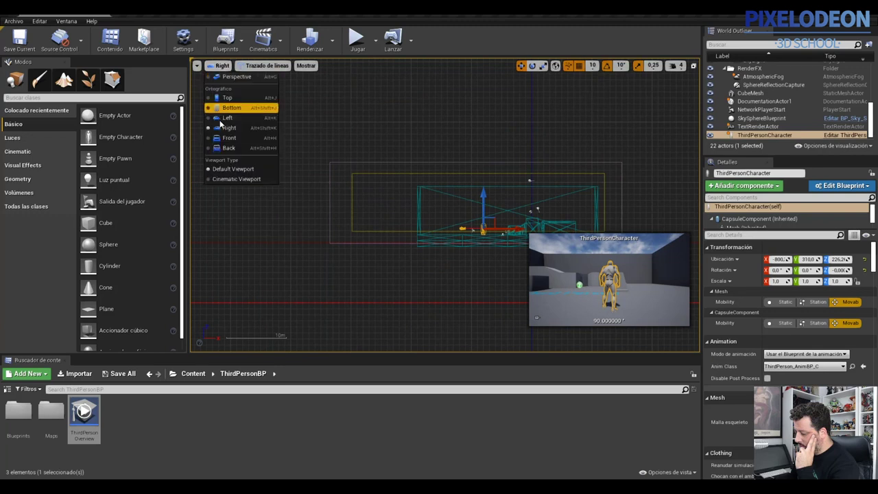
pyautogui.click(229, 138)
pyautogui.click(219, 67)
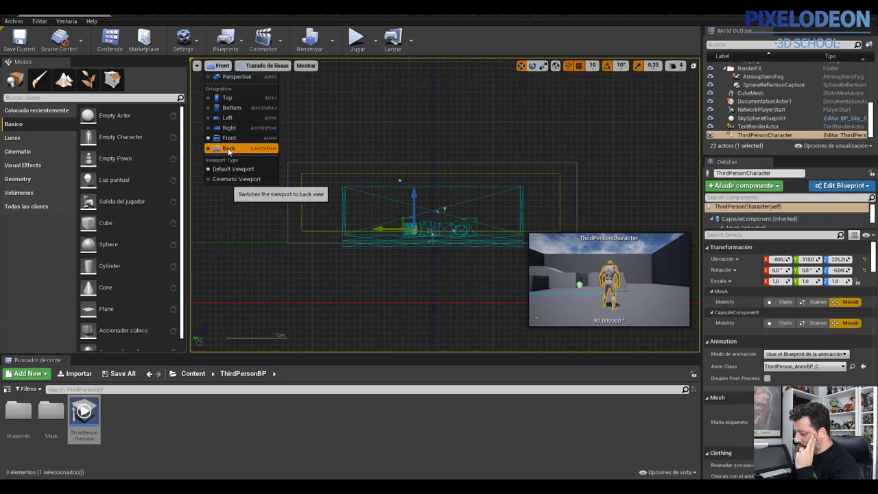
pyautogui.click(229, 147)
pyautogui.click(219, 66)
pyautogui.click(233, 76)
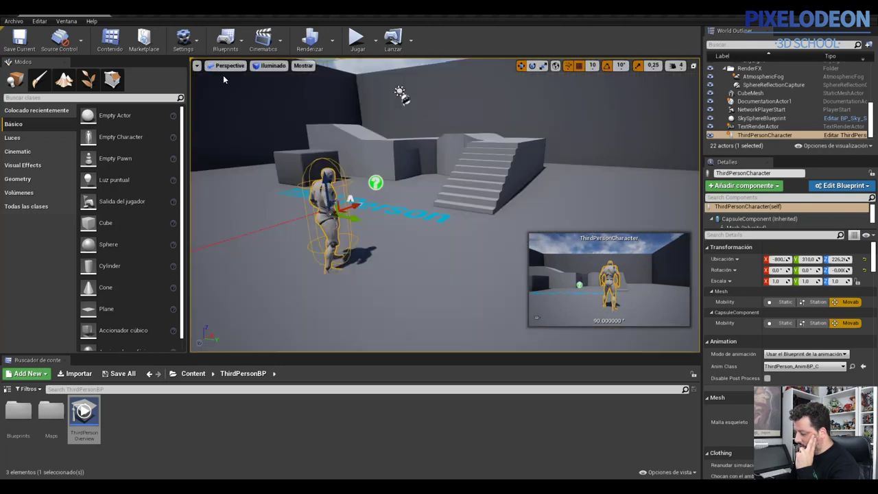
pyautogui.click(270, 65)
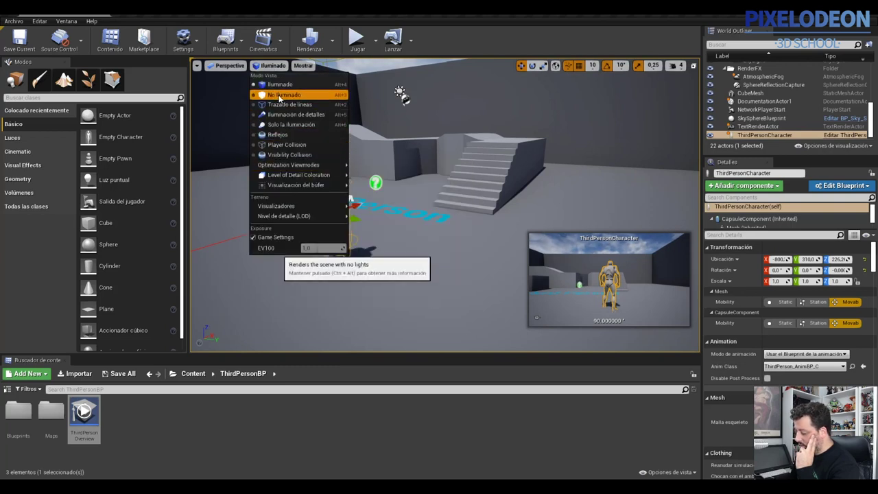
pyautogui.click(280, 95)
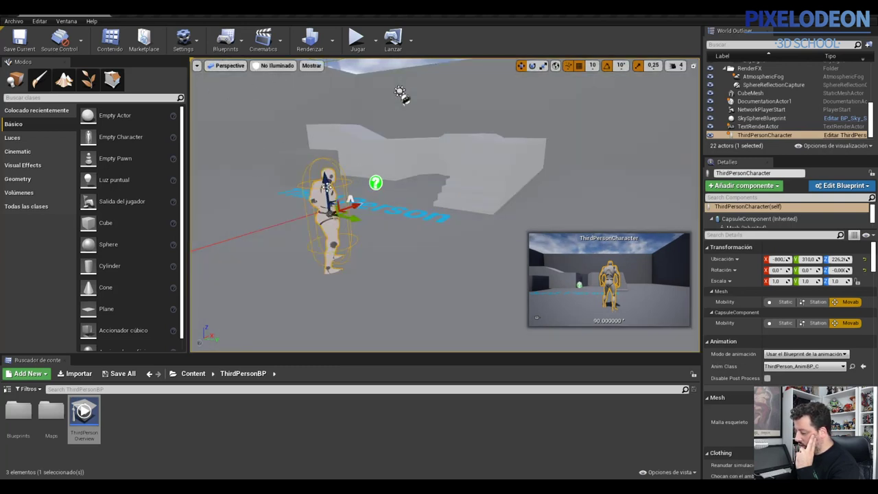
pyautogui.click(271, 66)
pyautogui.click(273, 82)
pyautogui.click(273, 68)
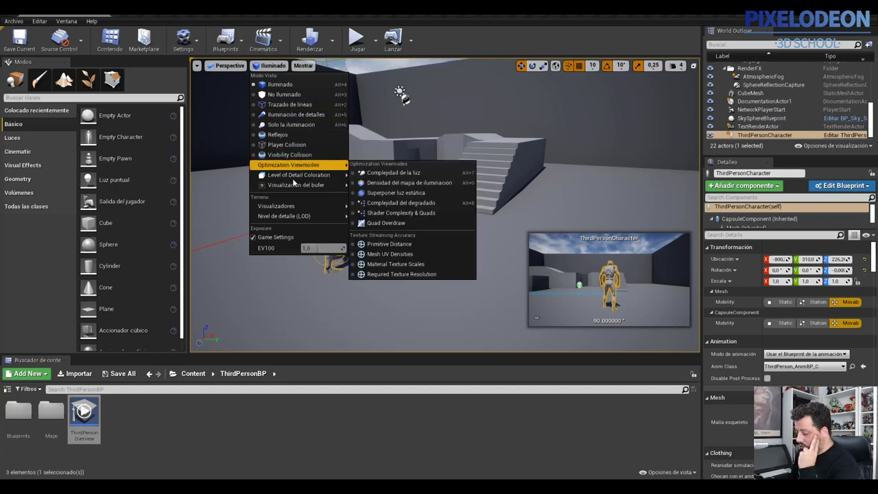
pyautogui.click(303, 65)
pyautogui.click(276, 46)
pyautogui.click(303, 65)
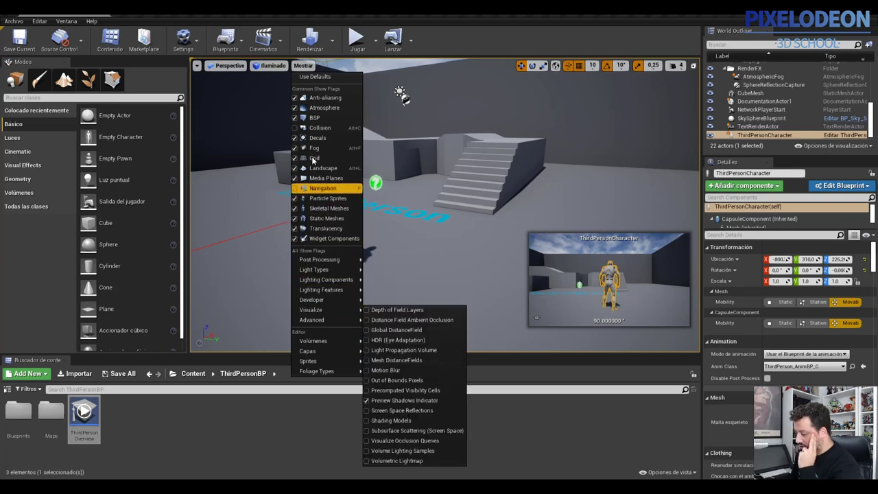
pyautogui.press('Escape')
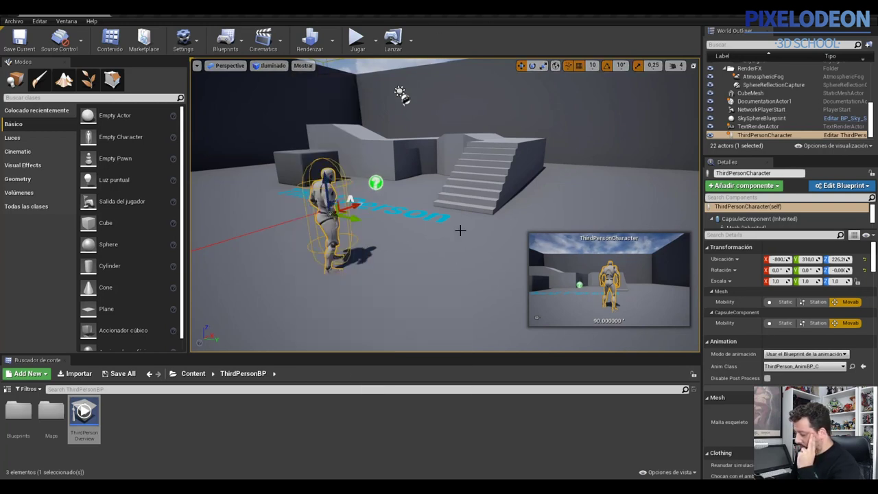
# Step: Slide the staircase along Y, then undo the move
pyautogui.click(470, 163)
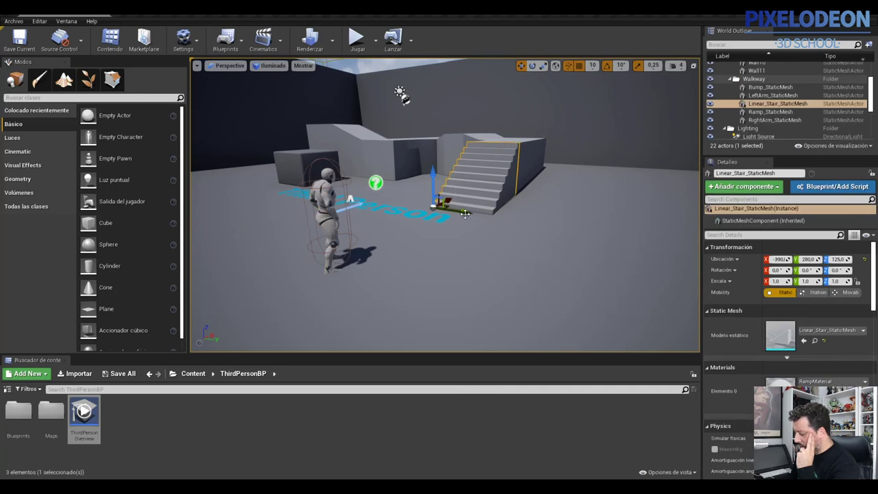
pyautogui.moveTo(464, 211); pyautogui.dragTo(528, 215)
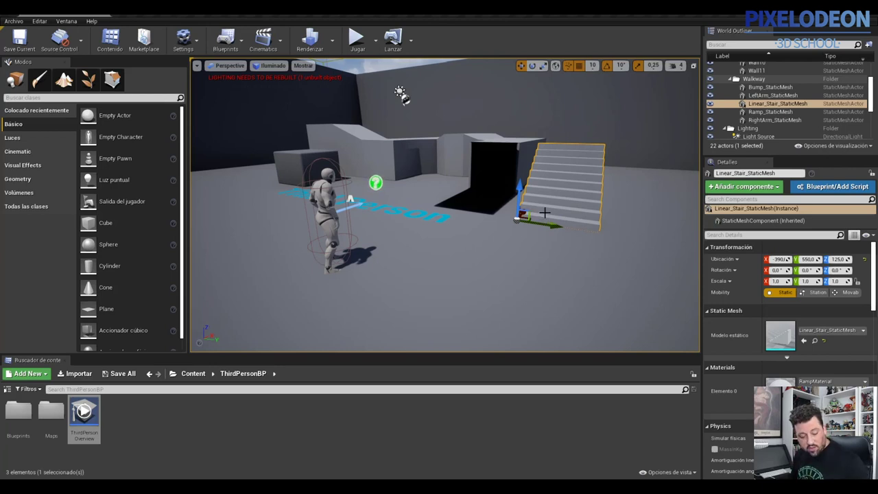
pyautogui.hotkey('ctrl', 'z')
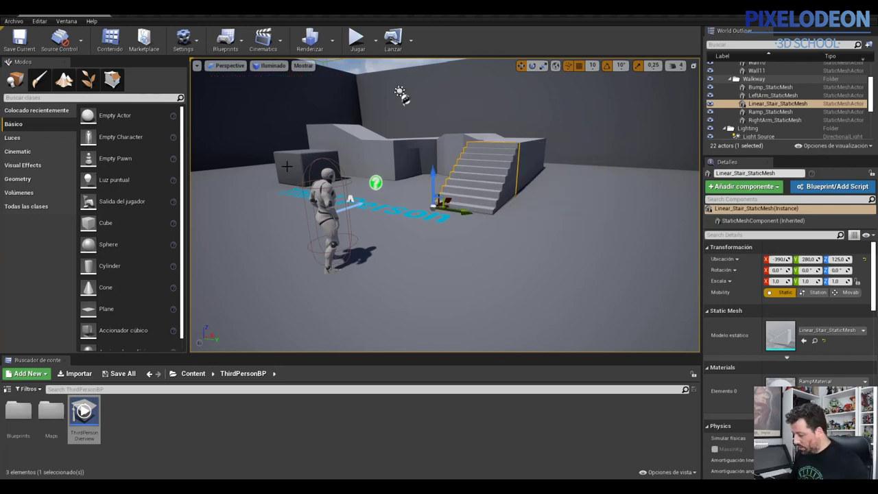
# Step: Select the cube and drag it along Y to -900, exposing a hole in the floor
pyautogui.click(286, 166)
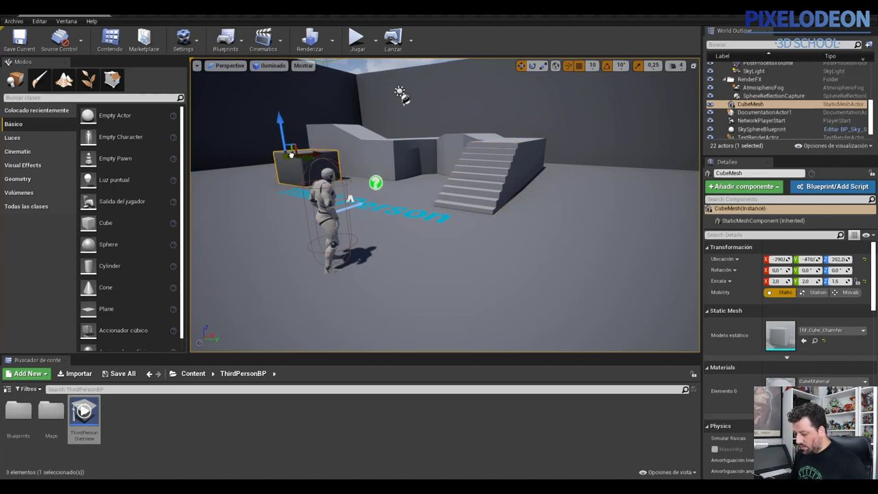
pyautogui.press('e')
pyautogui.moveTo(350, 199)
pyautogui.mouseDown(button='right')
pyautogui.moveTo(480, 214)
pyautogui.moveTo(429, 229)
pyautogui.mouseUp(button='right')
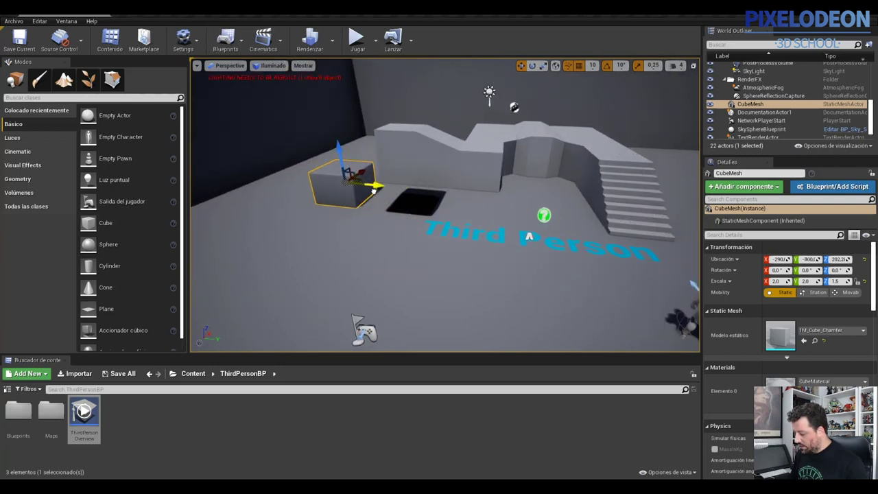
pyautogui.moveTo(445, 191); pyautogui.dragTo(353, 184)
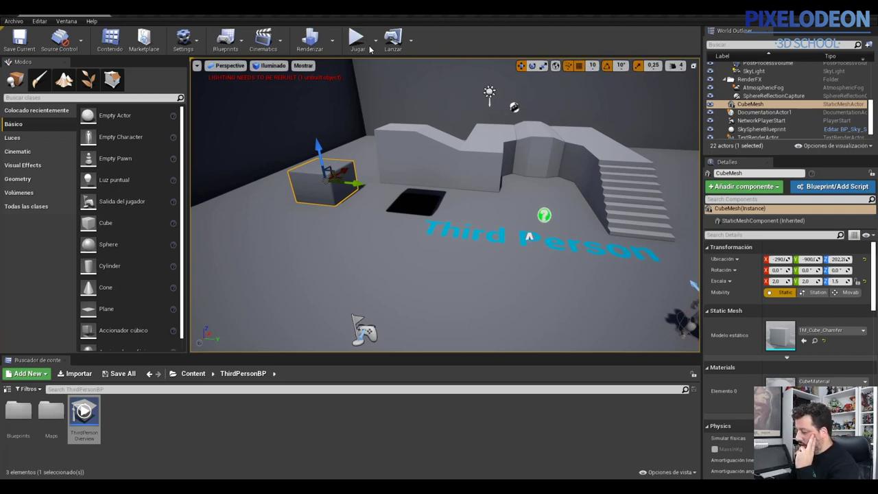
# Step: Build lighting only, then add an Empty Actor, an Empty Pawn and a Point Light to the level
pyautogui.click(331, 43)
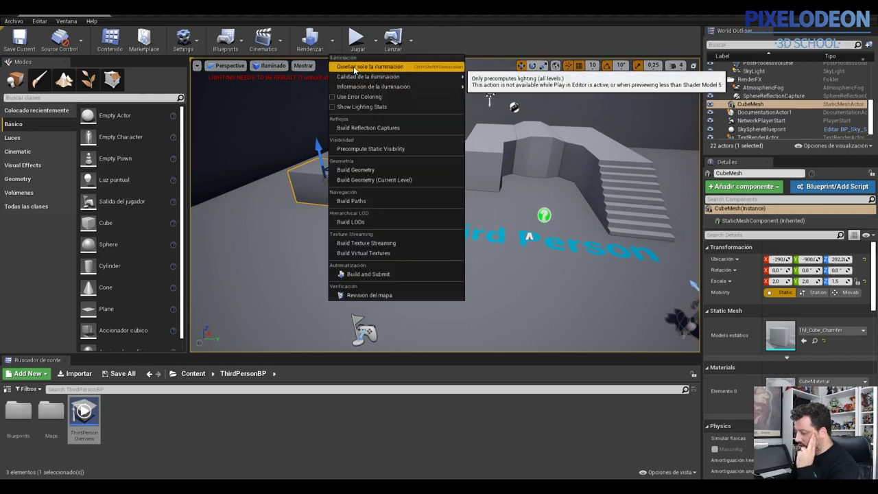
pyautogui.click(364, 66)
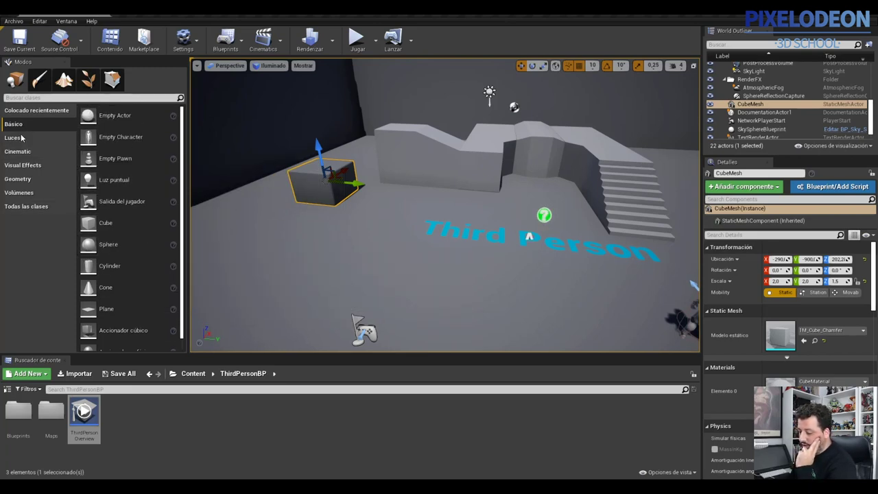
pyautogui.moveTo(107, 118); pyautogui.dragTo(390, 228)
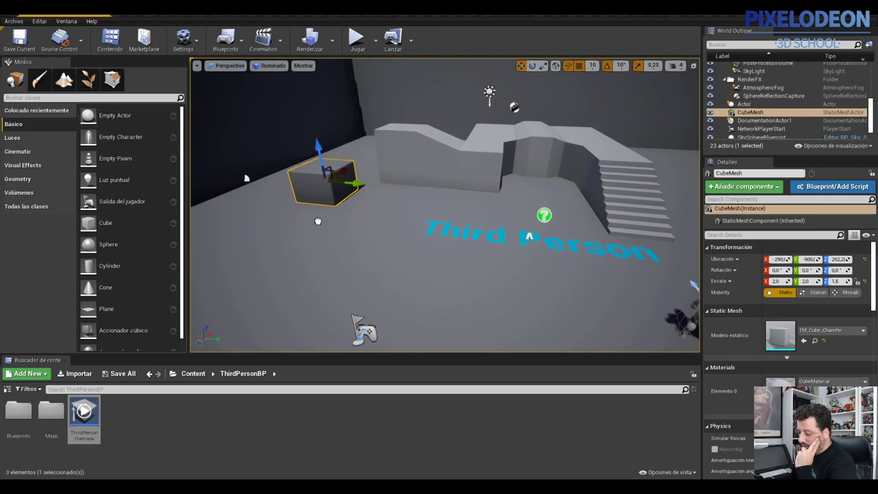
pyautogui.moveTo(110, 158)
pyautogui.mouseDown()
pyautogui.moveTo(335, 264)
pyautogui.moveTo(330, 211)
pyautogui.mouseUp()
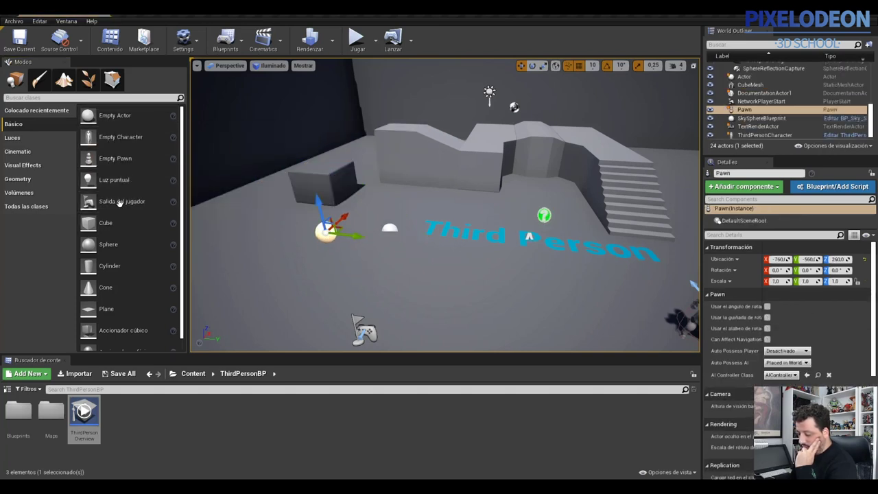
pyautogui.moveTo(122, 190); pyautogui.dragTo(371, 194)
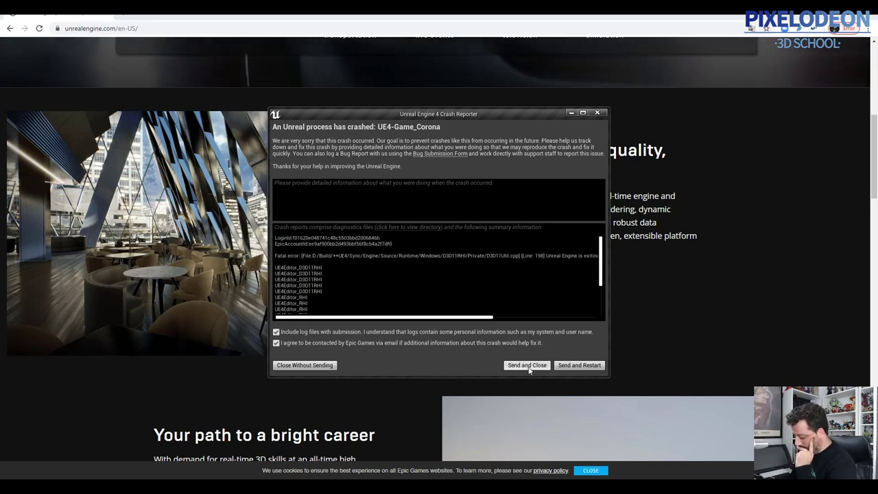
# Step: Close the Crash Reporter without sending the report
pyautogui.click(317, 364)
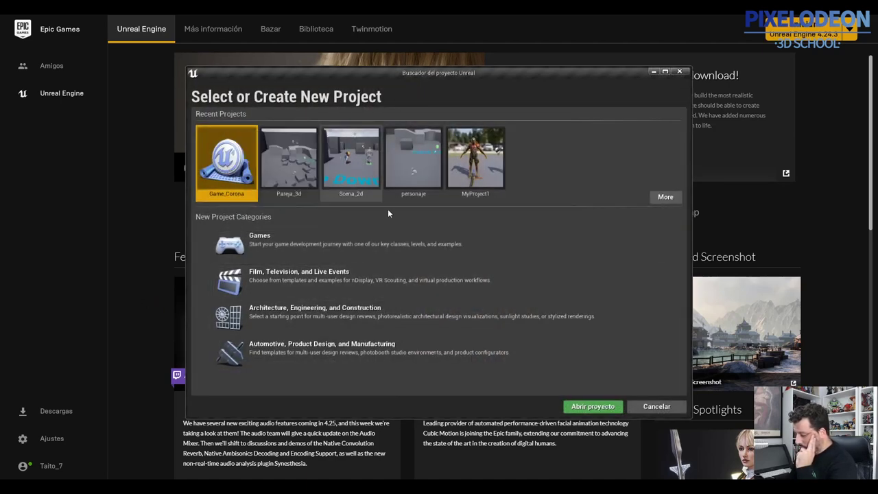
# Step: Reopen the Game_Corona project from Recent Projects in the Epic Games Launcher
pyautogui.click(593, 406)
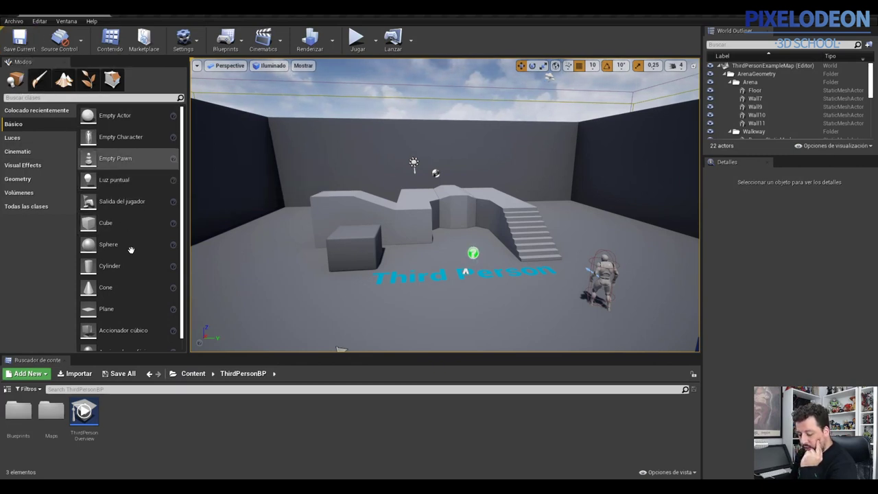
# Step: Drop a Cone into the level, then browse the Lights, Cinematic, Visual Effects and Geometry categories
pyautogui.moveTo(100, 286)
pyautogui.mouseDown()
pyautogui.moveTo(254, 267)
pyautogui.moveTo(192, 243)
pyautogui.mouseUp()
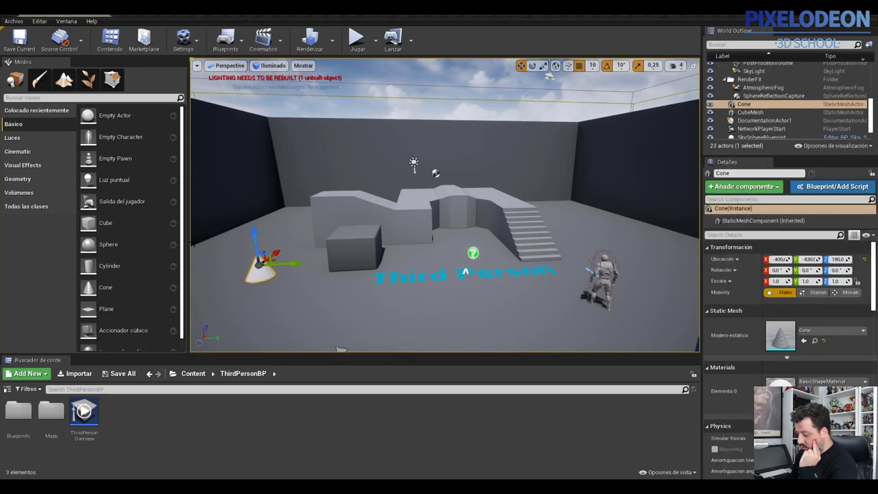
pyautogui.scroll(-1, 137, 282)
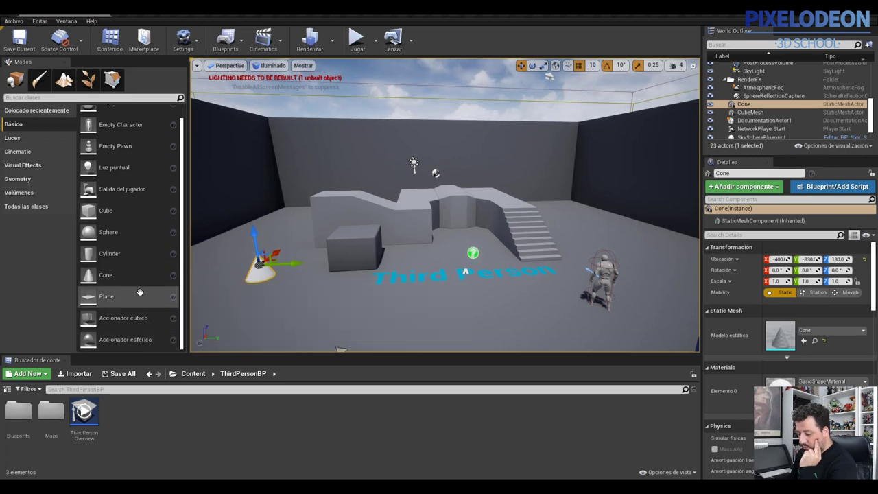
pyautogui.click(15, 138)
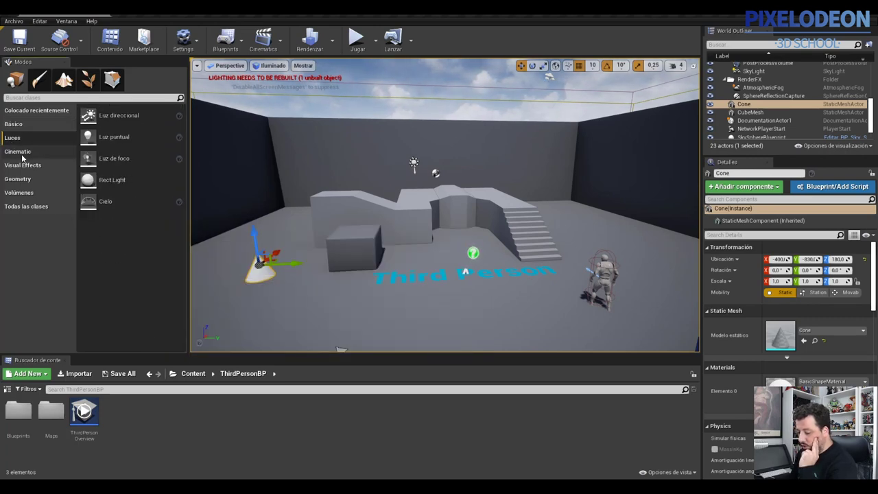
pyautogui.click(21, 152)
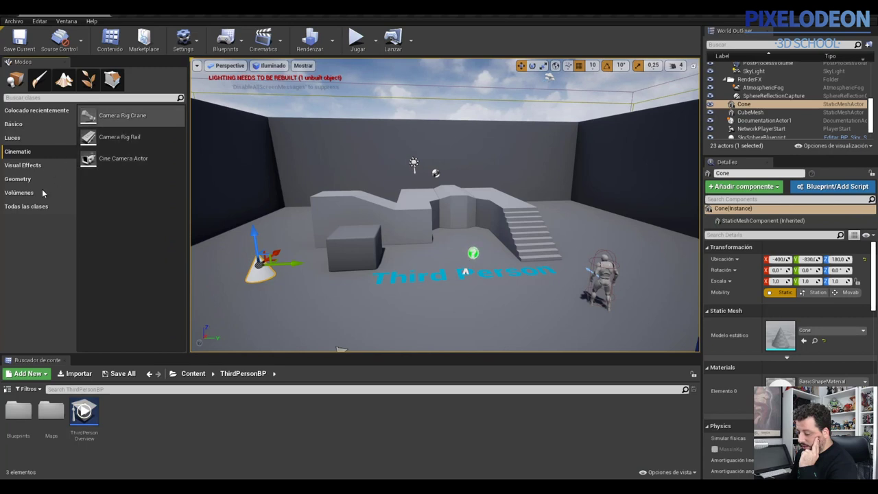
pyautogui.click(24, 167)
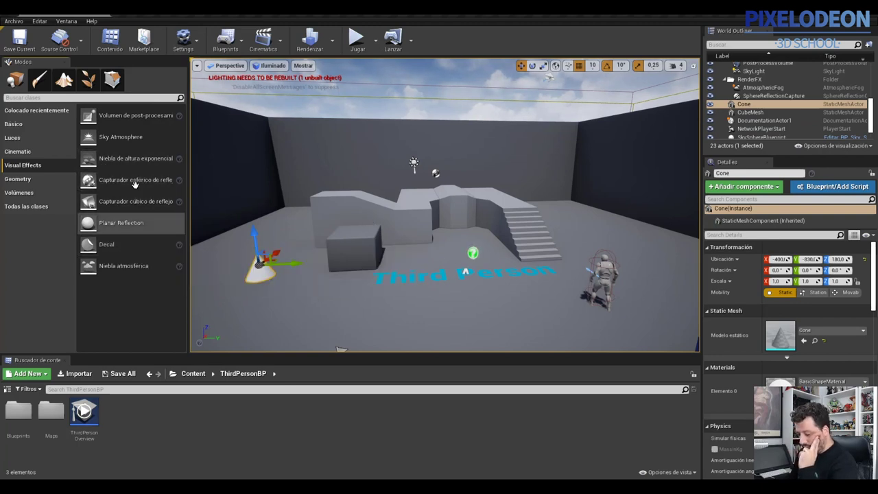
pyautogui.click(16, 181)
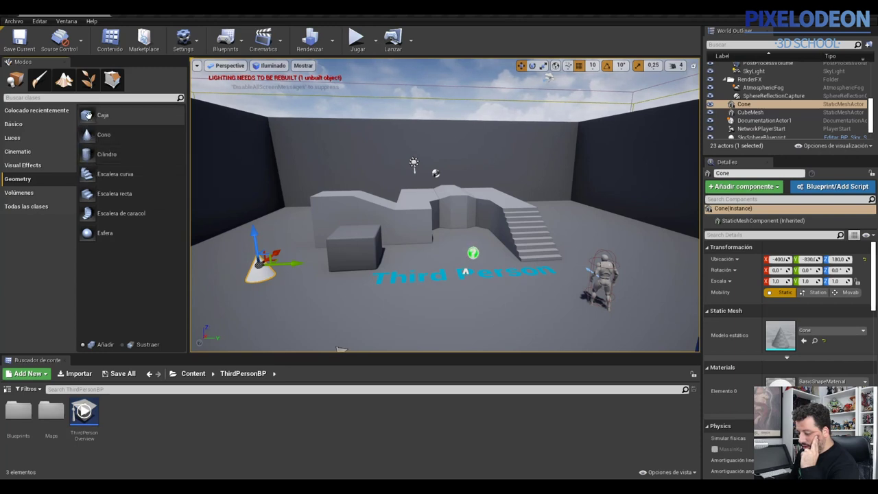
# Step: Add a Box brush and, in Geometry Editing mode, pull one top vertex outward along X
pyautogui.moveTo(86, 114)
pyautogui.mouseDown()
pyautogui.moveTo(428, 251)
pyautogui.moveTo(323, 260)
pyautogui.mouseUp()
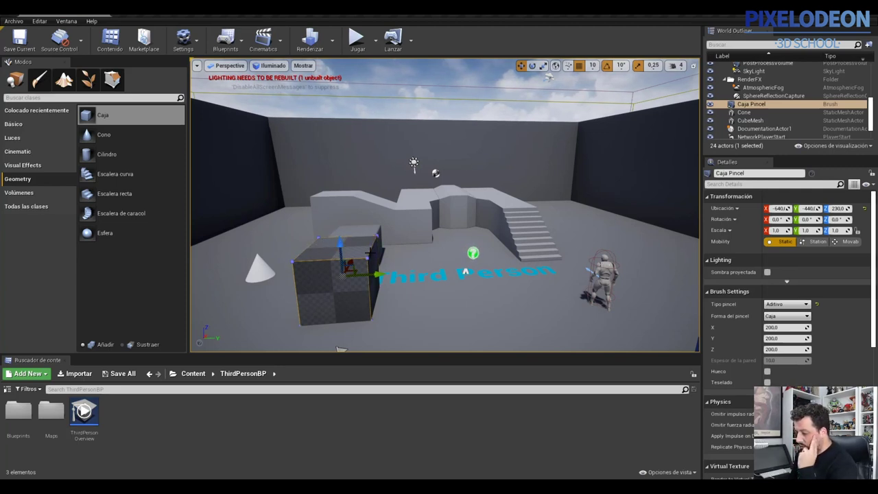
pyautogui.click(111, 81)
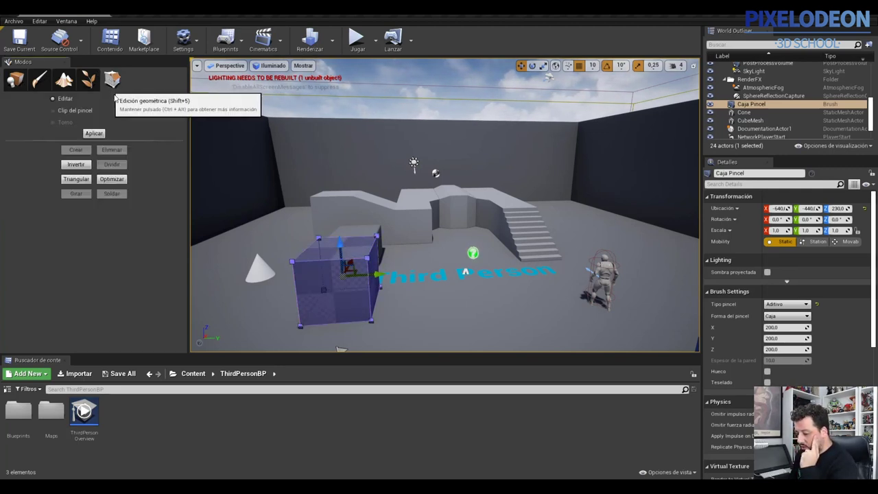
pyautogui.click(368, 257)
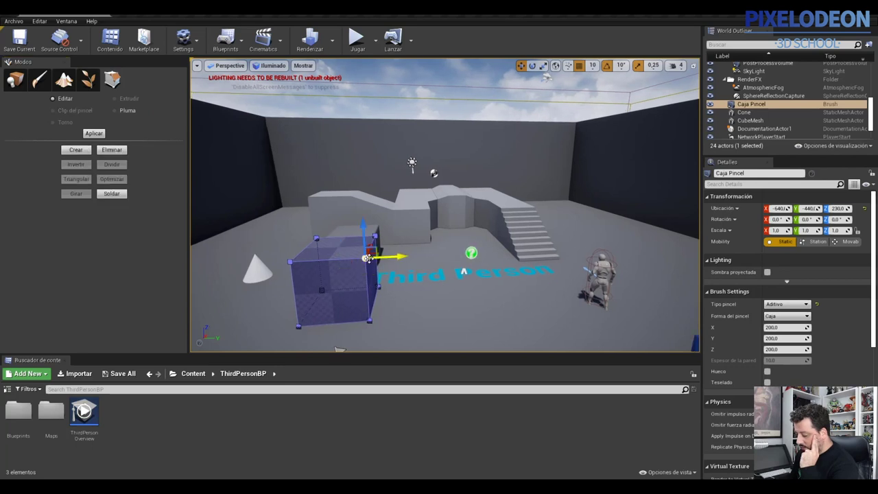
pyautogui.moveTo(394, 256)
pyautogui.mouseDown()
pyautogui.moveTo(417, 261)
pyautogui.moveTo(374, 235)
pyautogui.mouseUp()
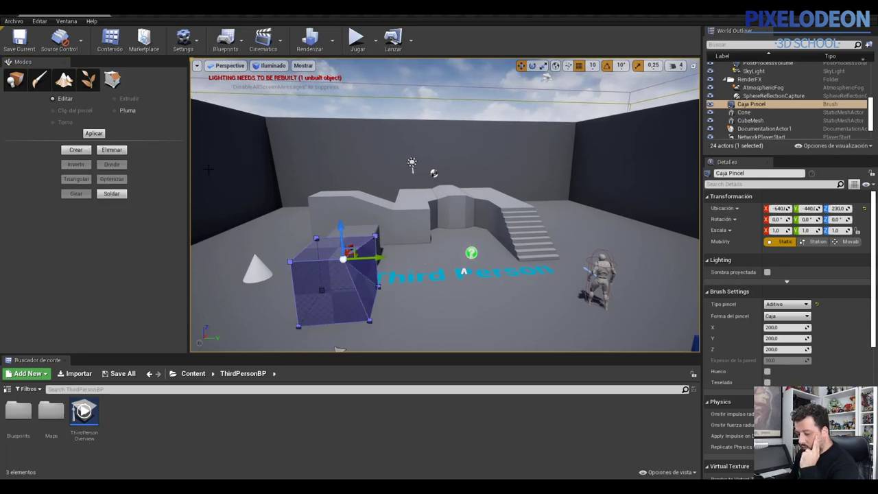
# Step: Place an Audio Volume from Volumes near the stairs and raise it to Z 240
pyautogui.click(15, 80)
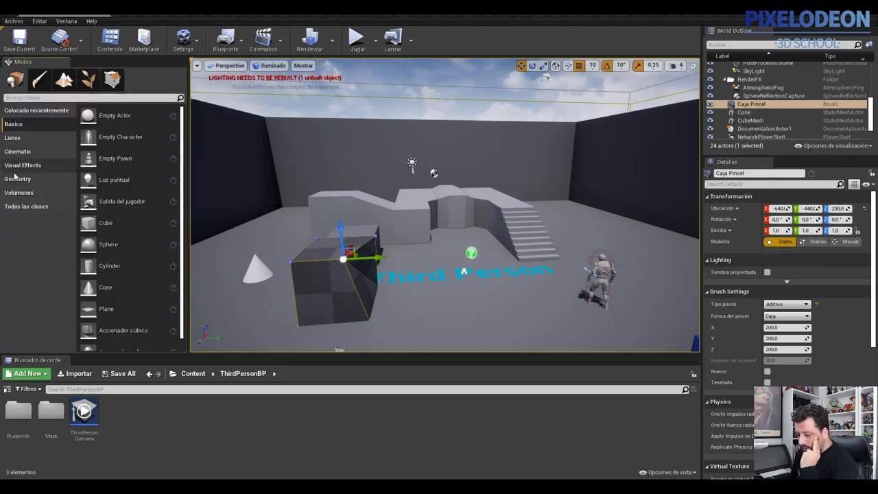
pyautogui.click(26, 194)
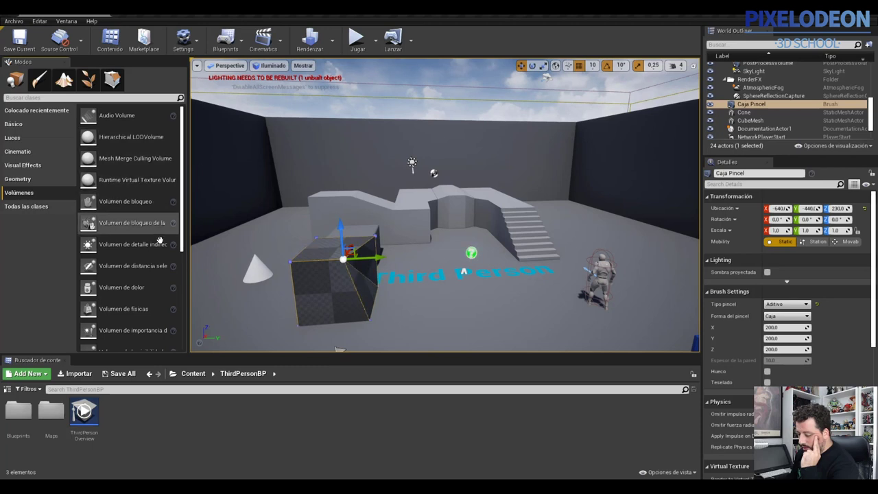
pyautogui.scroll(-2, 160, 240)
pyautogui.scroll(2, 161, 240)
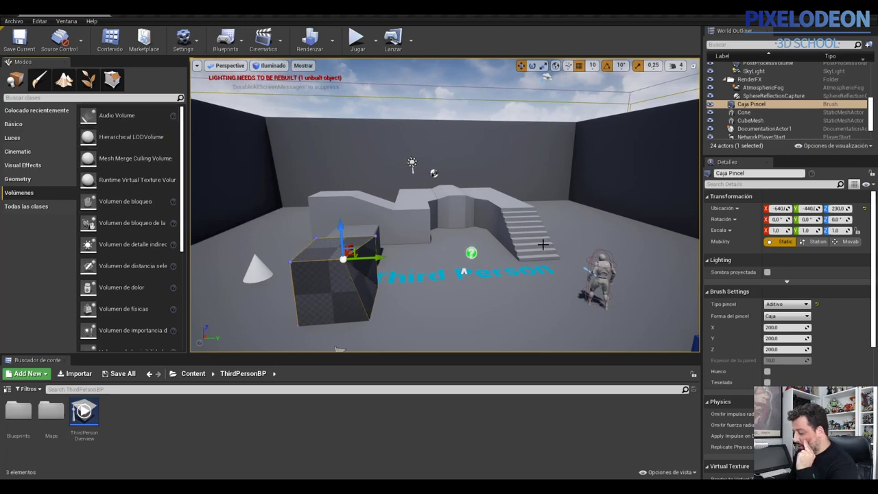
pyautogui.moveTo(113, 116); pyautogui.dragTo(484, 251)
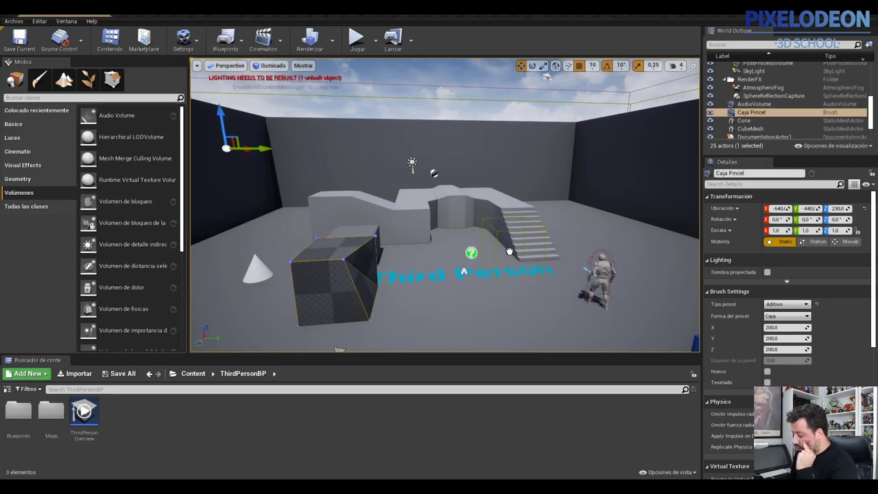
pyautogui.moveTo(489, 228); pyautogui.dragTo(494, 210)
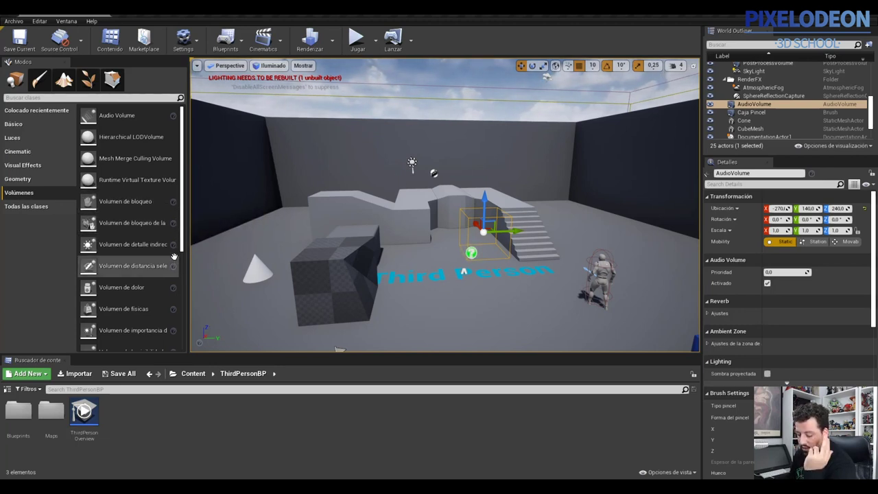
# Step: Browse the All Classes list, then the Basic placeable actors
pyautogui.scroll(-5, 113, 307)
pyautogui.scroll(5, 130, 261)
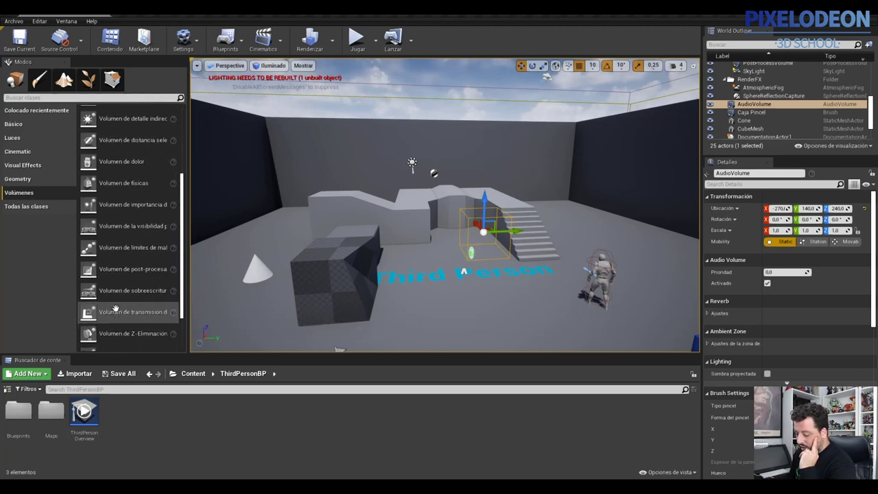
pyautogui.click(29, 206)
pyautogui.click(15, 124)
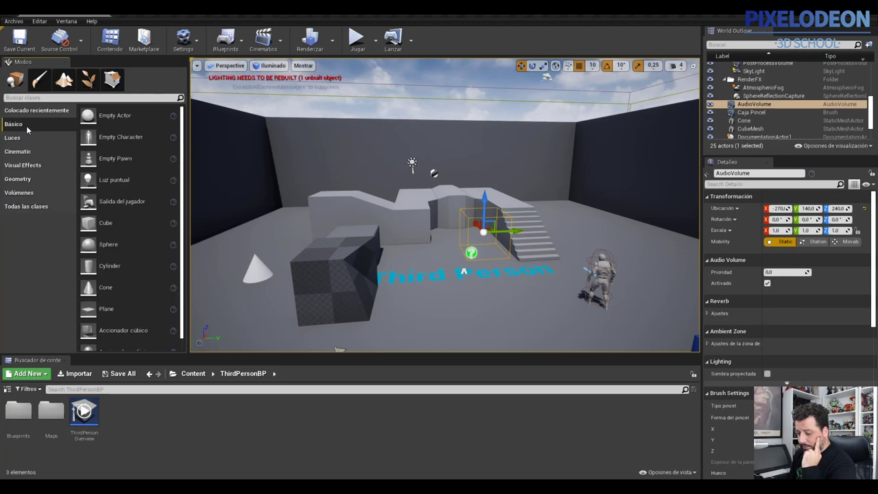
# Step: Cycle through Paint, Landscape, Foliage and Geometry modes, return to Place, and view the Edit menu
pyautogui.click(63, 80)
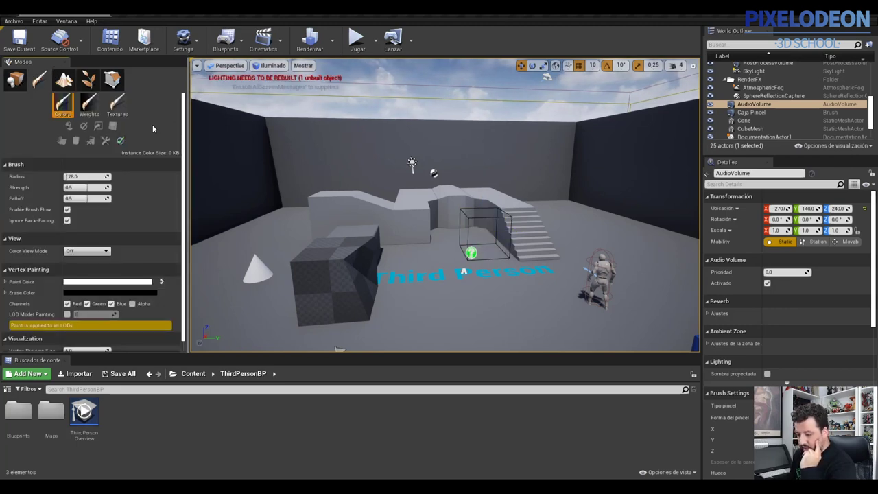
pyautogui.scroll(-1, 97, 203)
pyautogui.scroll(1, 98, 207)
pyautogui.click(63, 79)
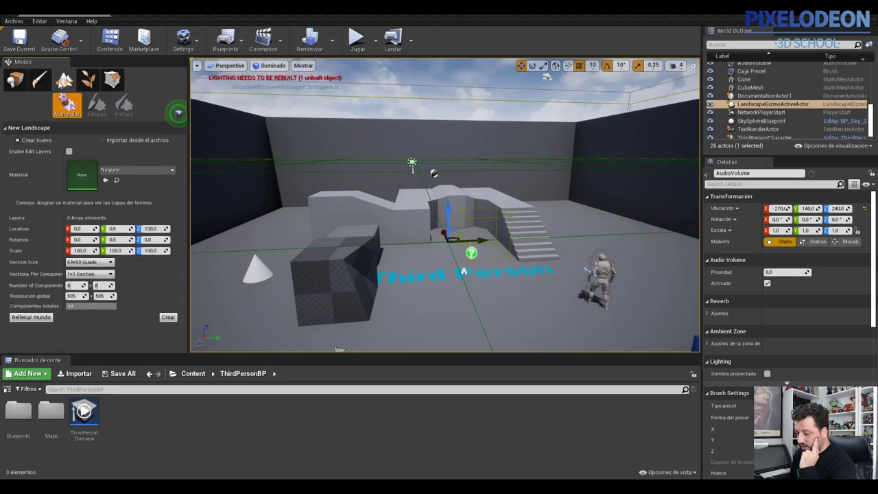
pyautogui.click(92, 81)
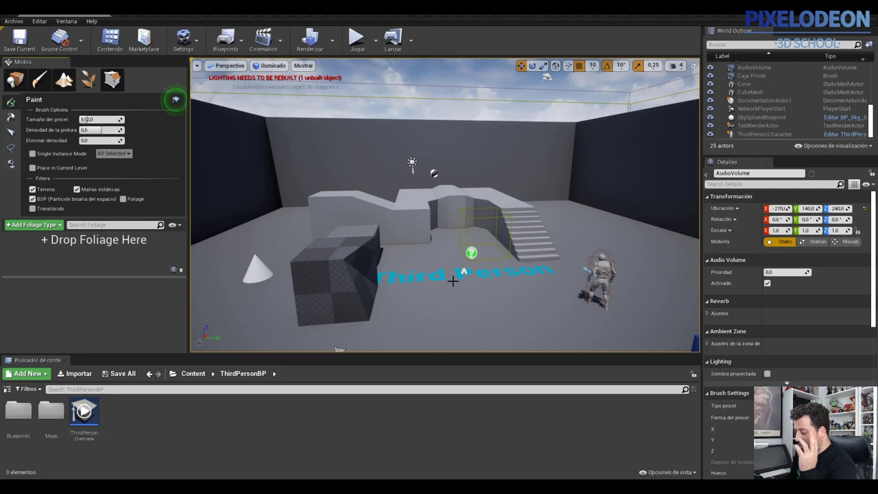
pyautogui.click(112, 80)
pyautogui.click(15, 80)
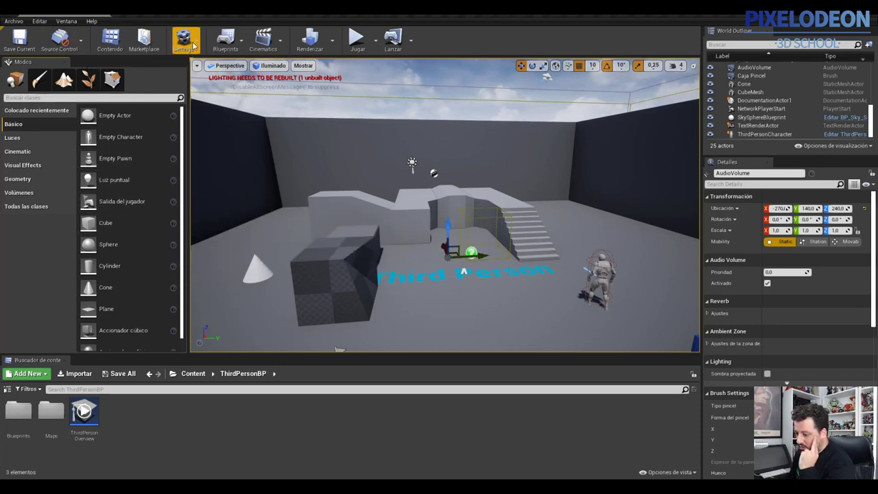
pyautogui.click(39, 21)
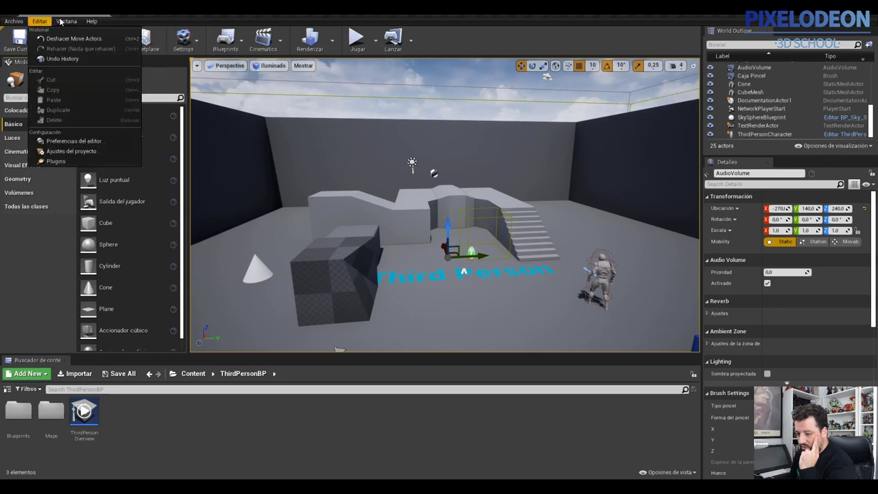
pyautogui.moveTo(72, 22)
pyautogui.moveTo(100, 22)
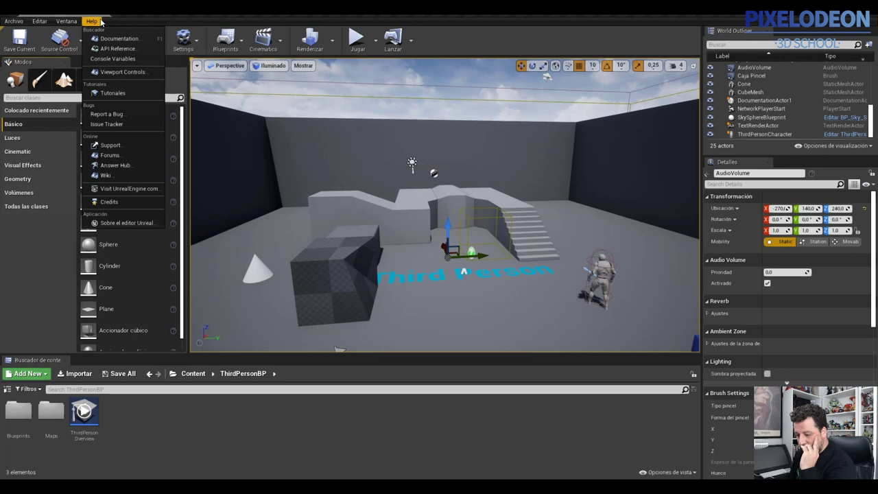
pyautogui.moveTo(14, 22)
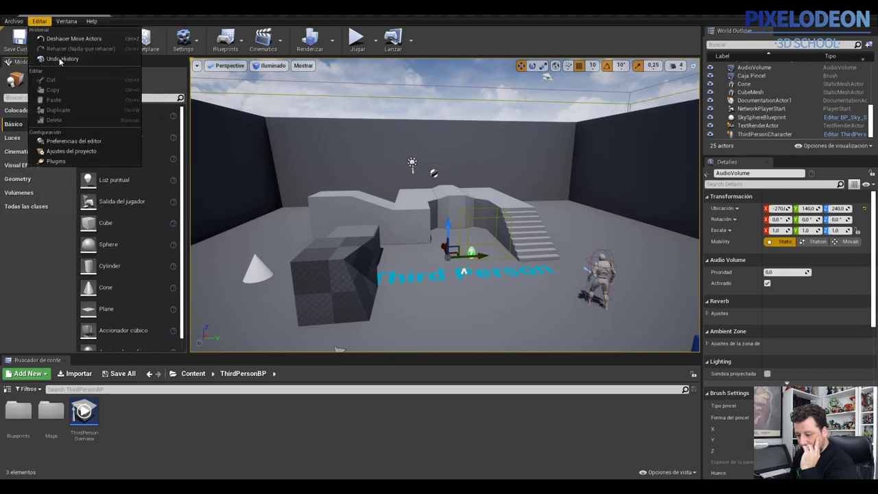
pyautogui.click(91, 142)
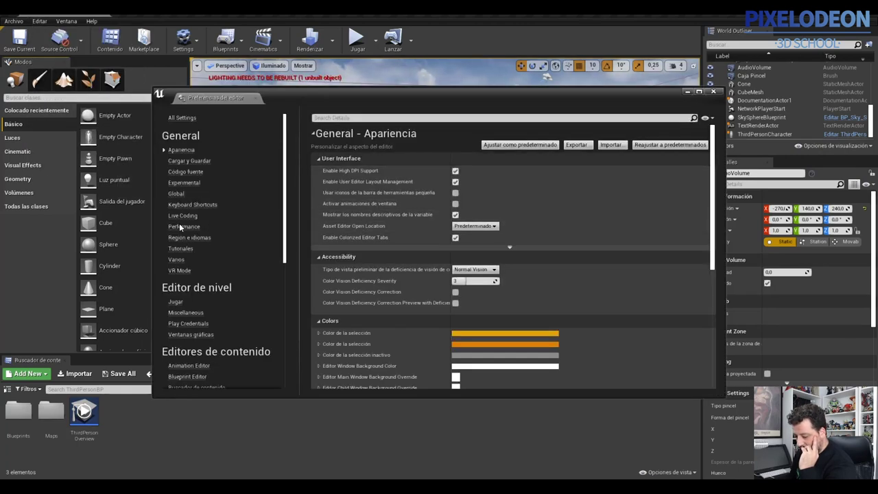
pyautogui.click(185, 237)
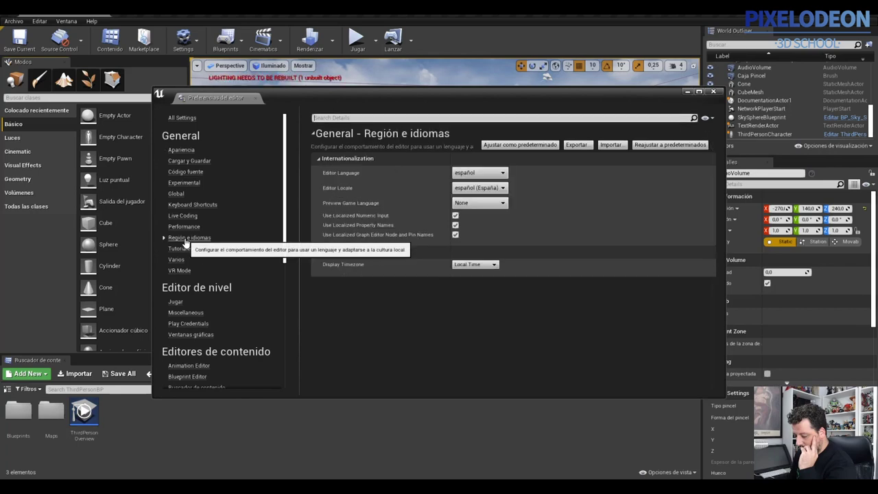
pyautogui.click(714, 91)
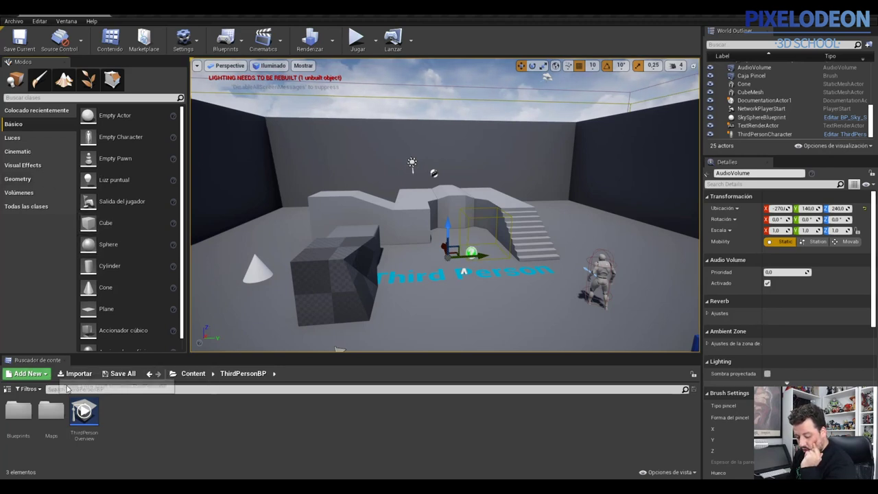
# Step: Browse the Blueprints and ThirdPerson/Meshes folders, returning to the Content root
pyautogui.doubleClick(20, 411)
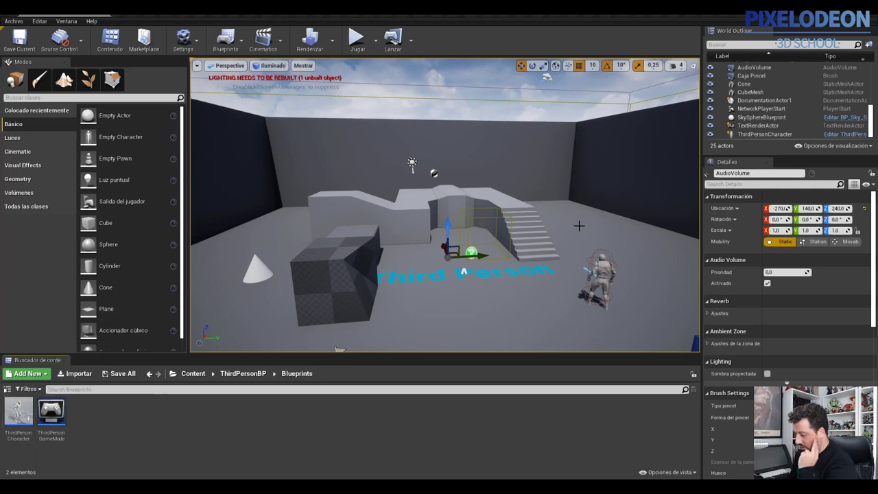
pyautogui.click(195, 374)
pyautogui.doubleClick(83, 411)
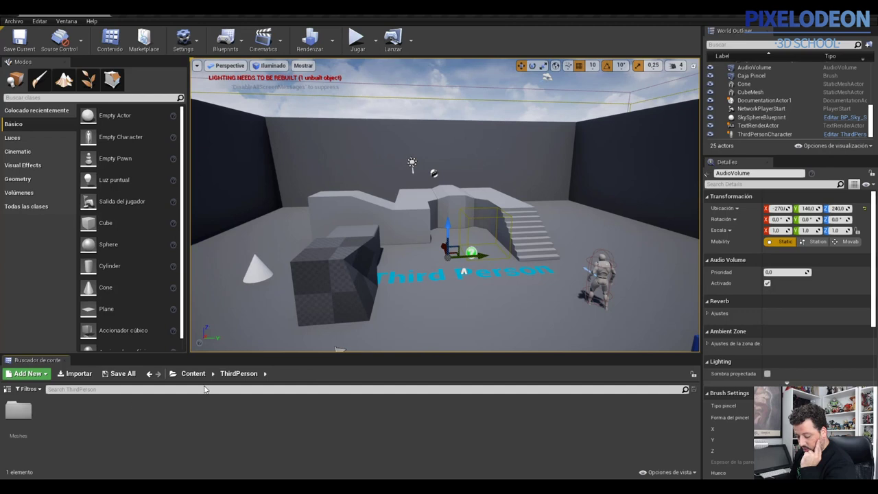
pyautogui.click(265, 373)
pyautogui.click(278, 388)
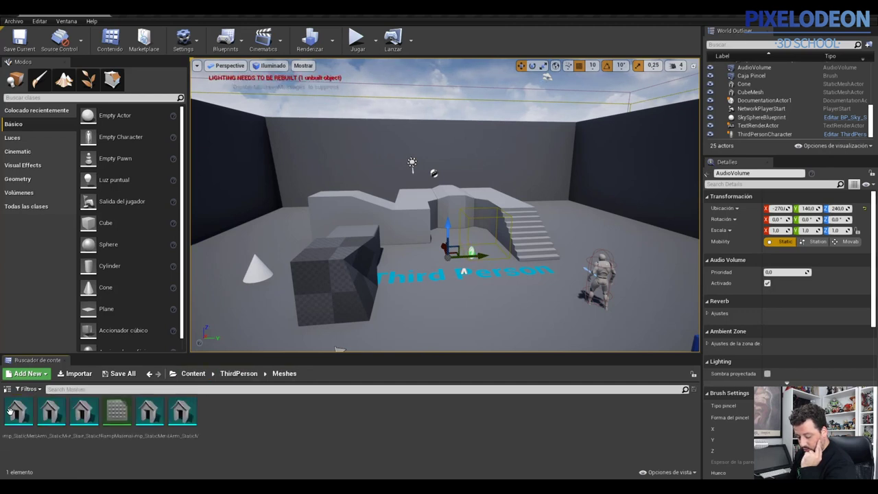
pyautogui.click(250, 377)
pyautogui.click(192, 373)
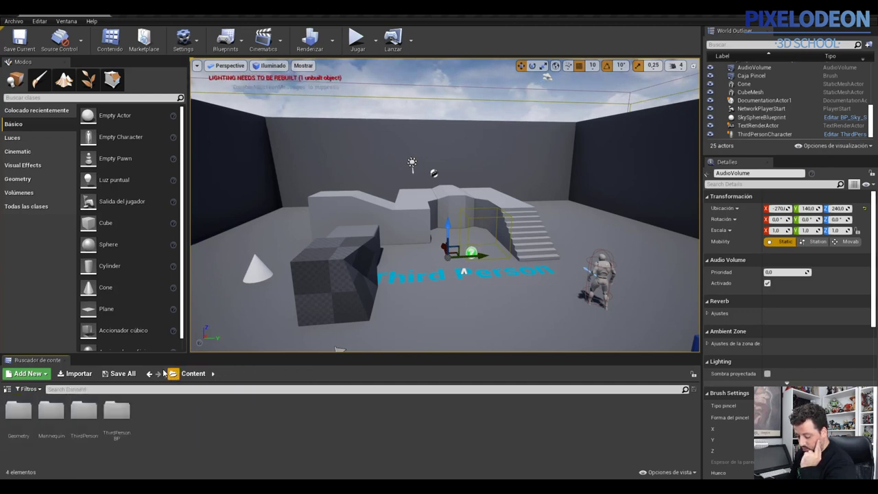
# Step: Inspect 1M_Cube from Geometry/Meshes in the Static Mesh Editor, close it, and return to Content
pyautogui.click(20, 413)
pyautogui.doubleClick(20, 413)
pyautogui.doubleClick(19, 412)
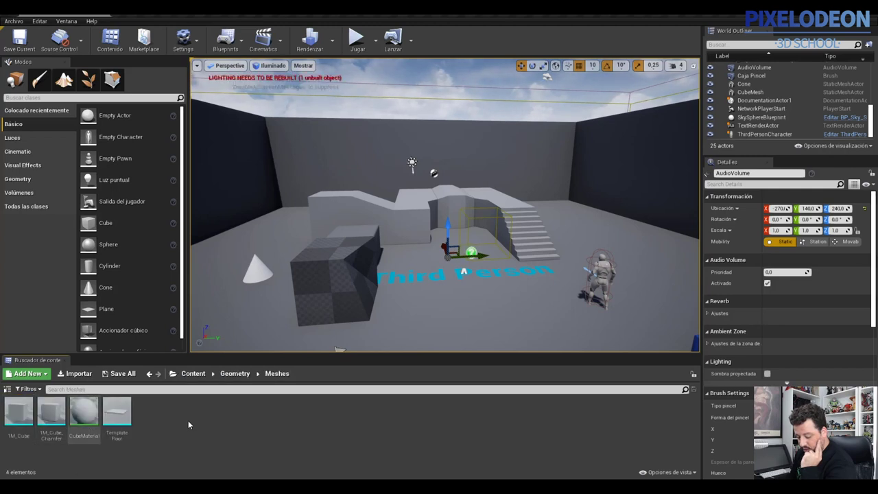
pyautogui.doubleClick(20, 417)
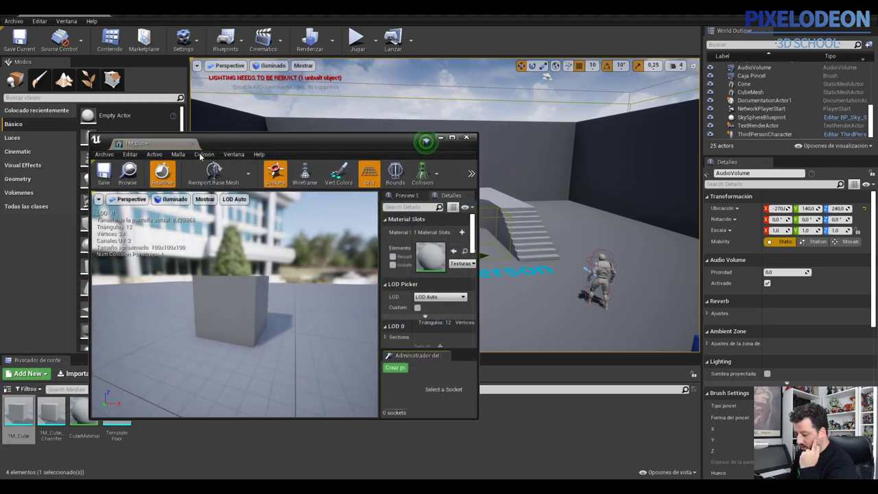
pyautogui.moveTo(300, 139); pyautogui.dragTo(394, 104)
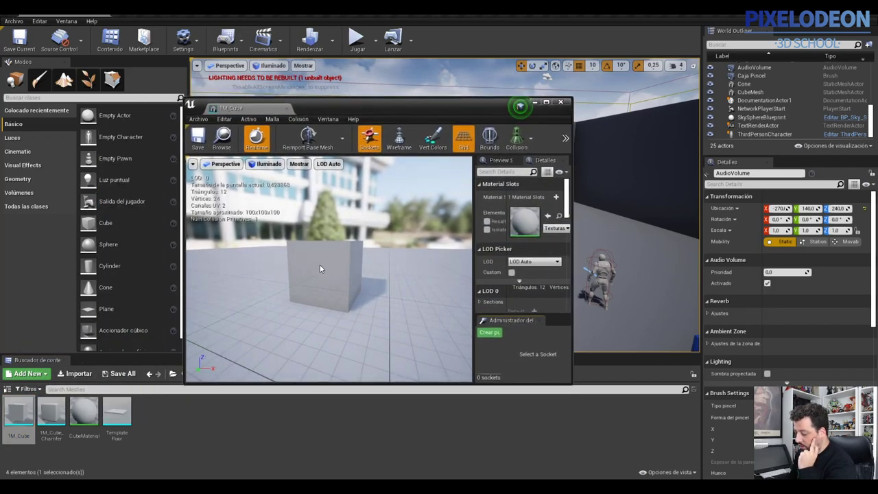
pyautogui.moveTo(329, 274); pyautogui.dragTo(453, 254)
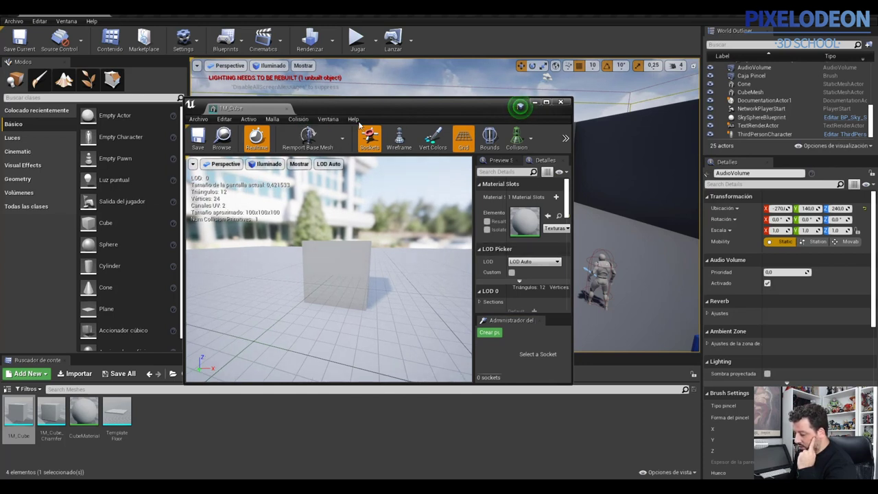
pyautogui.click(561, 102)
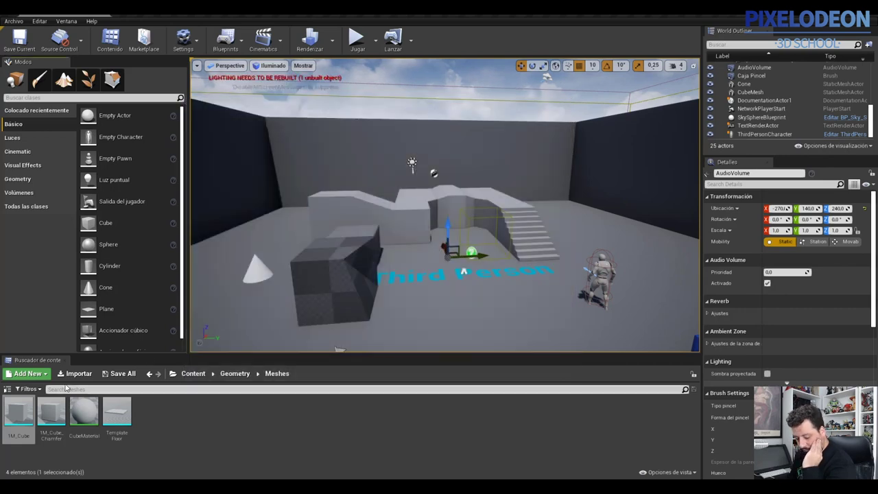
pyautogui.click(193, 374)
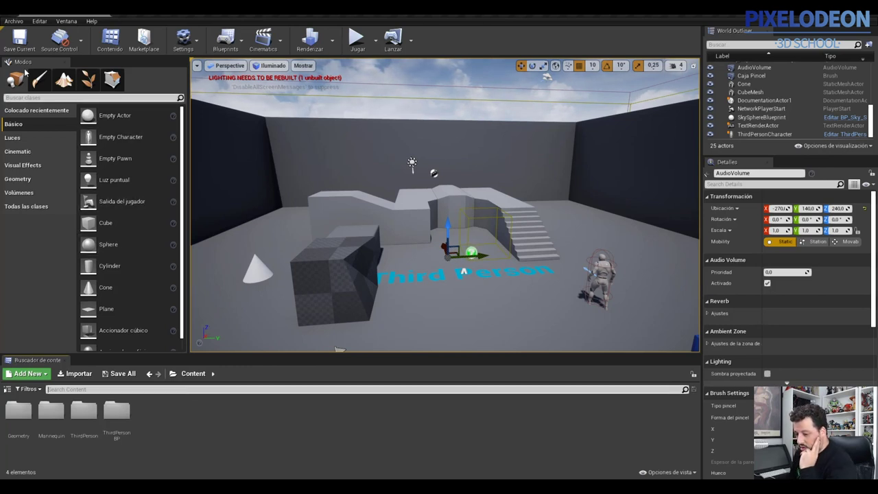
pyautogui.click(93, 390)
pyautogui.write('ge')
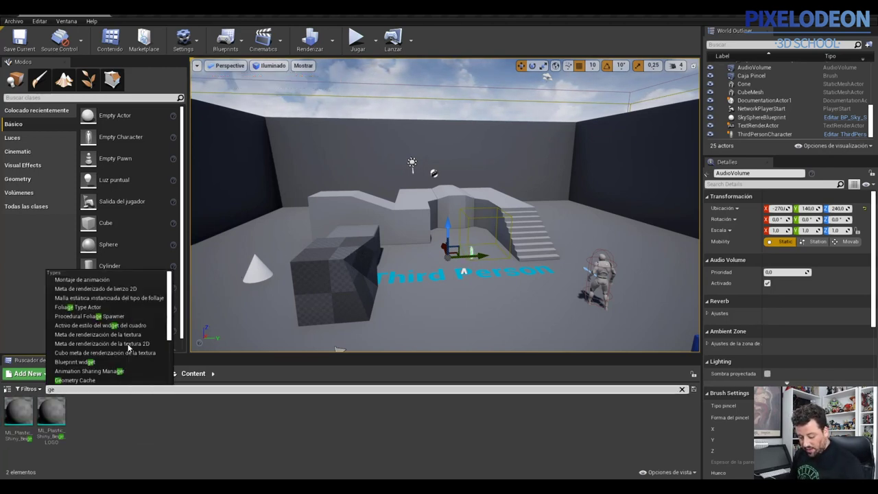
pyautogui.write('o')
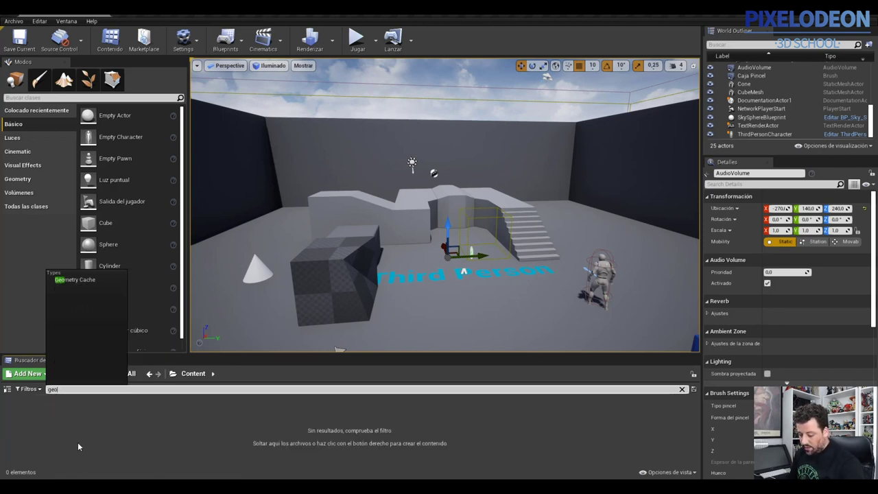
pyautogui.press('BackSpace')
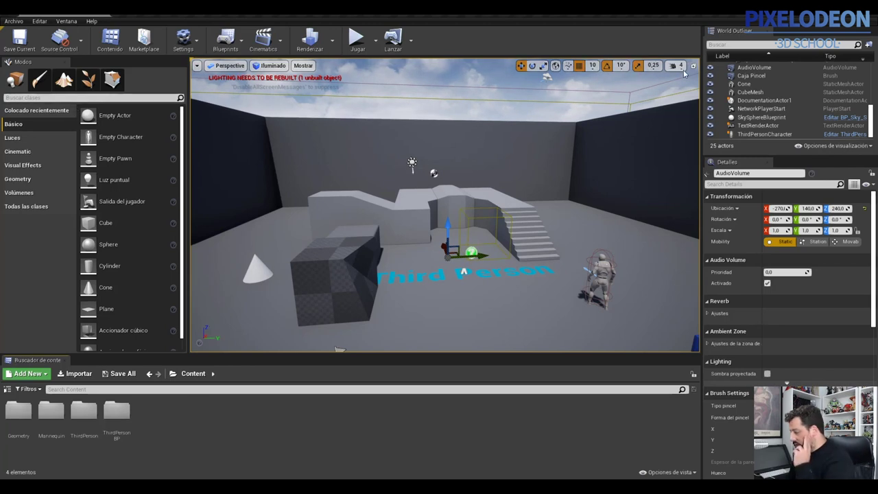
pyautogui.click(718, 45)
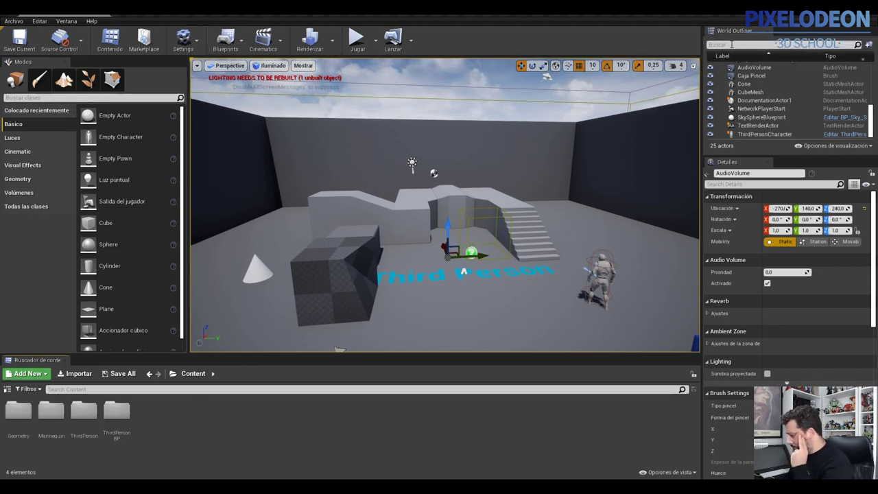
pyautogui.scroll(5, 745, 96)
pyautogui.scroll(2, 749, 103)
pyautogui.scroll(1, 750, 83)
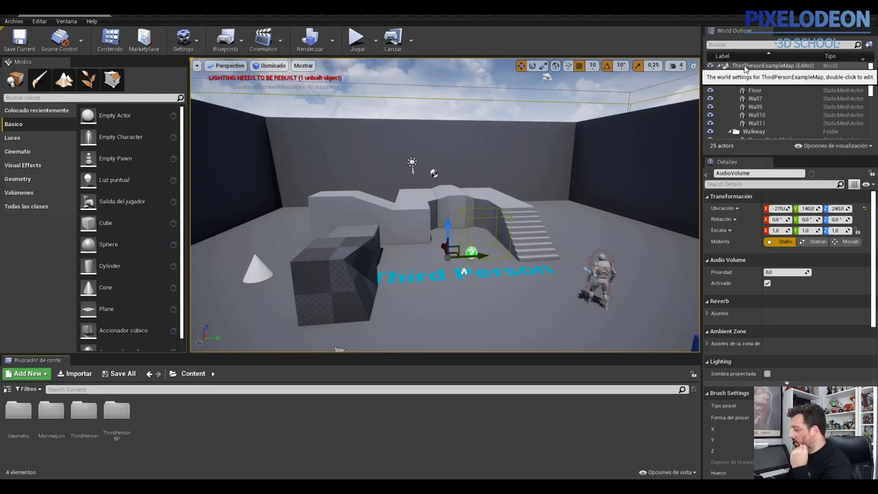
pyautogui.click(745, 67)
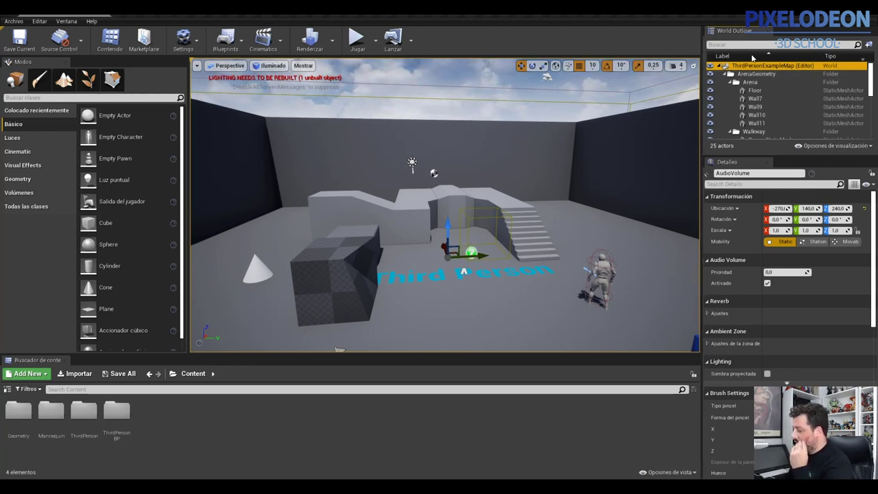
pyautogui.click(752, 115)
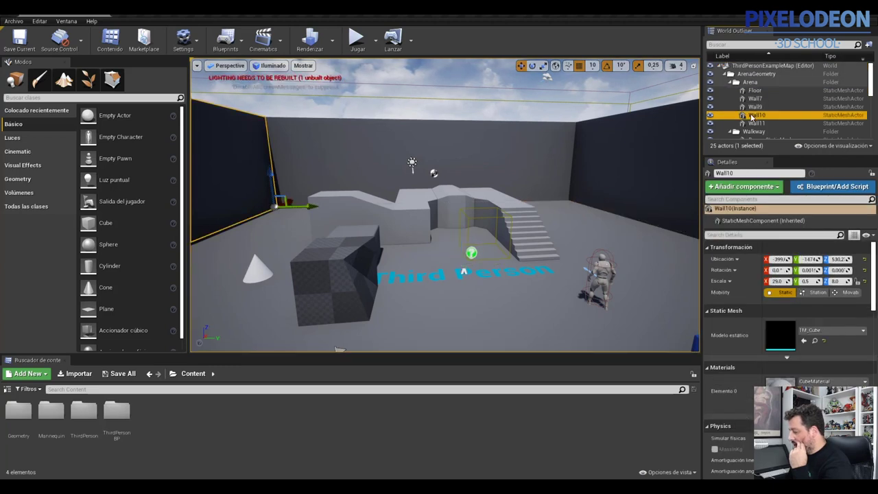
pyautogui.click(742, 132)
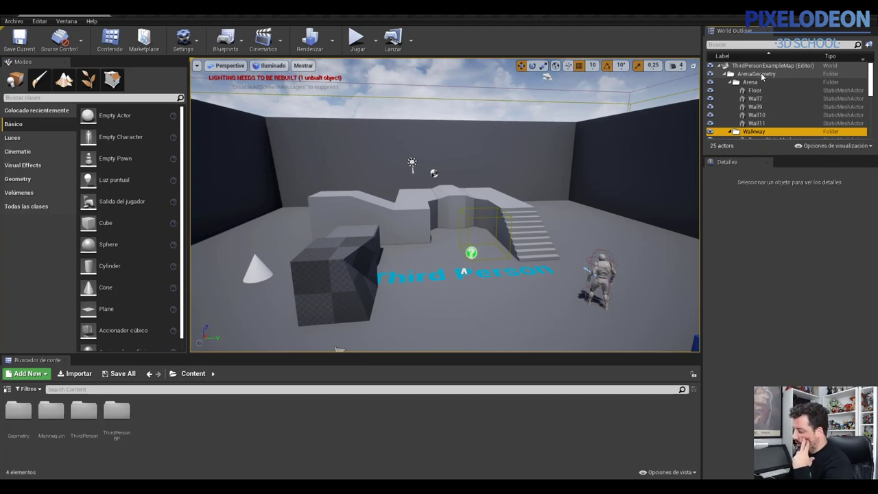
pyautogui.scroll(-5, 748, 103)
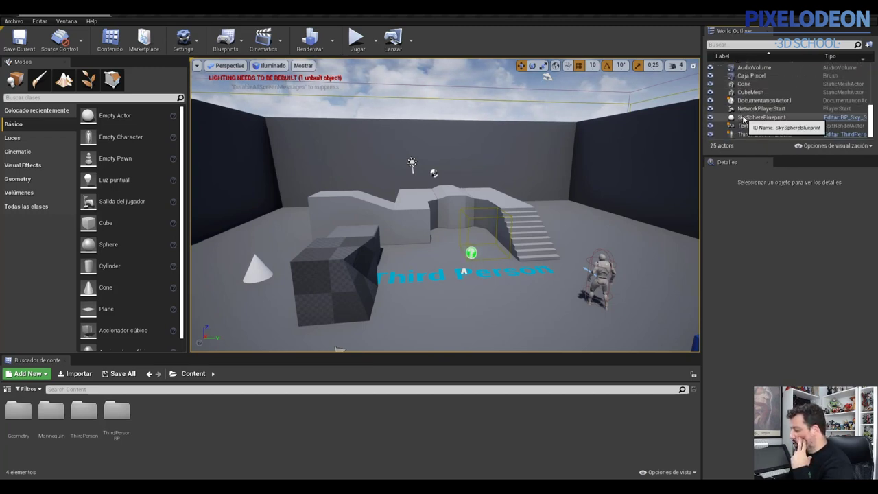
pyautogui.scroll(5, 745, 110)
pyautogui.click(744, 80)
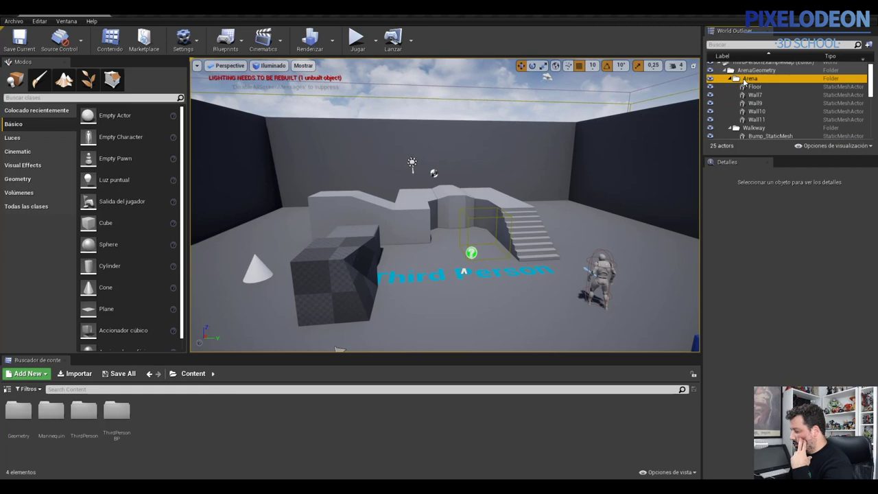
pyautogui.rightClick(745, 80)
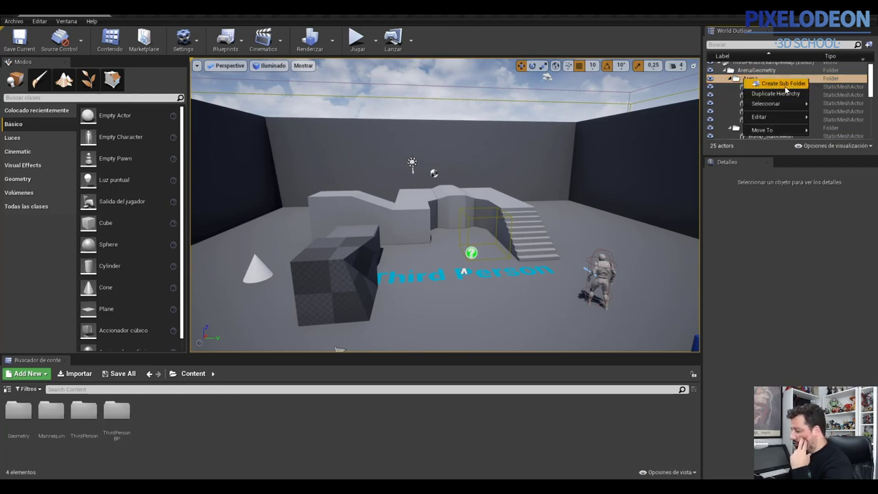
pyautogui.click(769, 194)
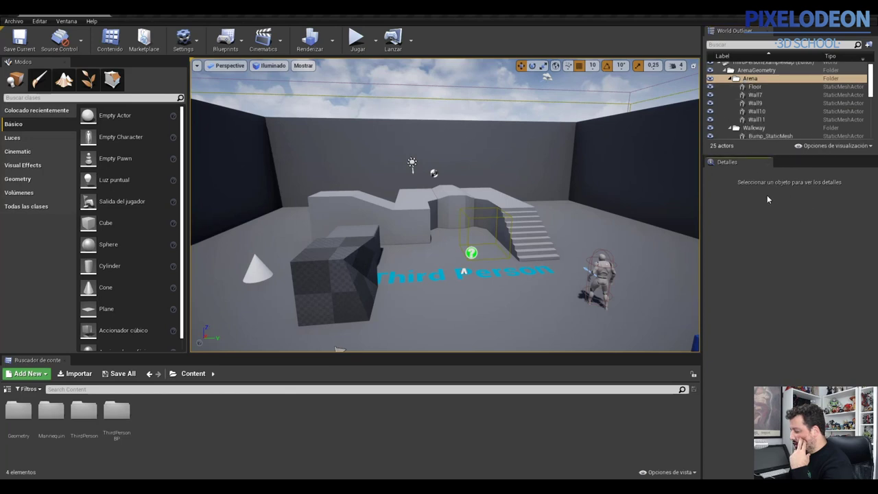
# Step: Select the Floor, Arena folder and wall actors in the World Outliner, ending on Wall11
pyautogui.click(756, 87)
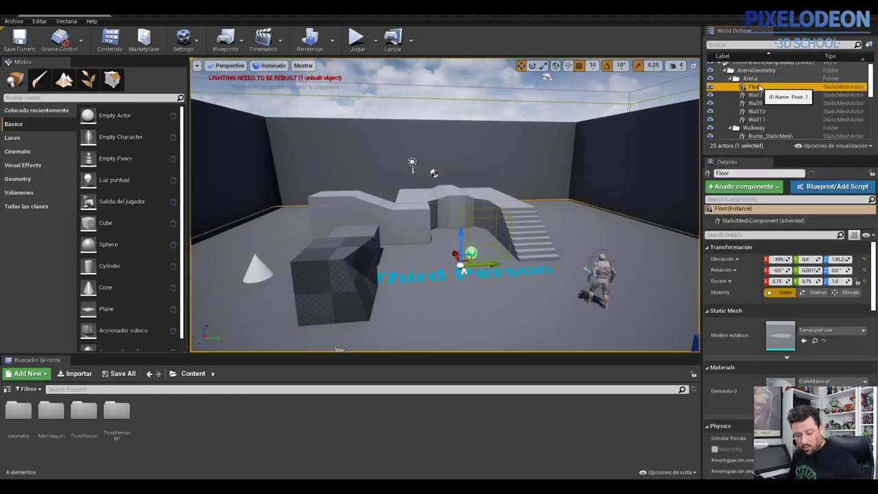
pyautogui.click(758, 87)
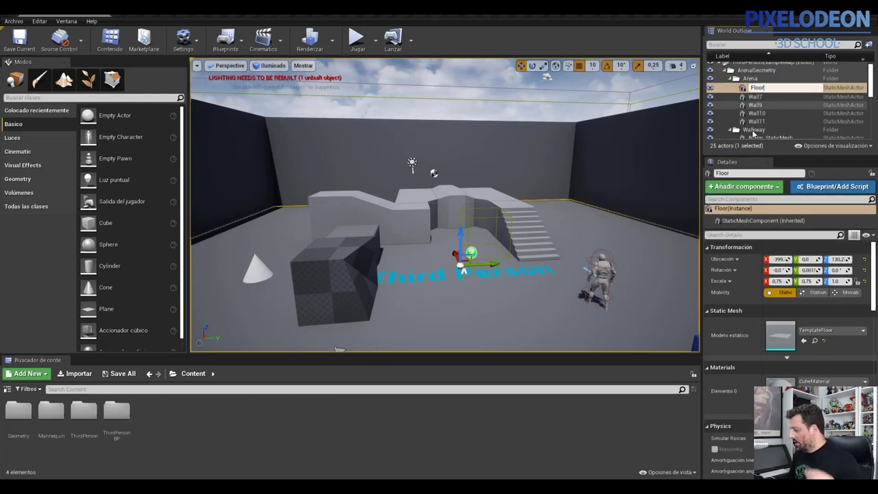
pyautogui.click(742, 79)
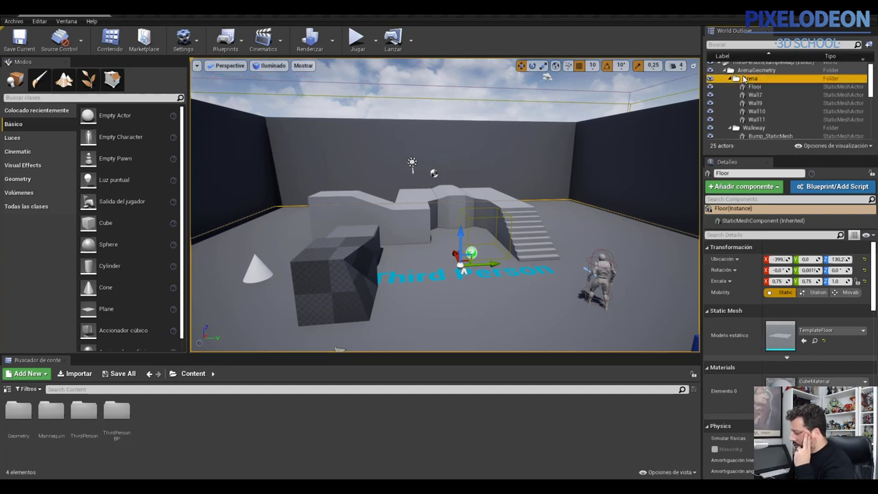
pyautogui.click(755, 95)
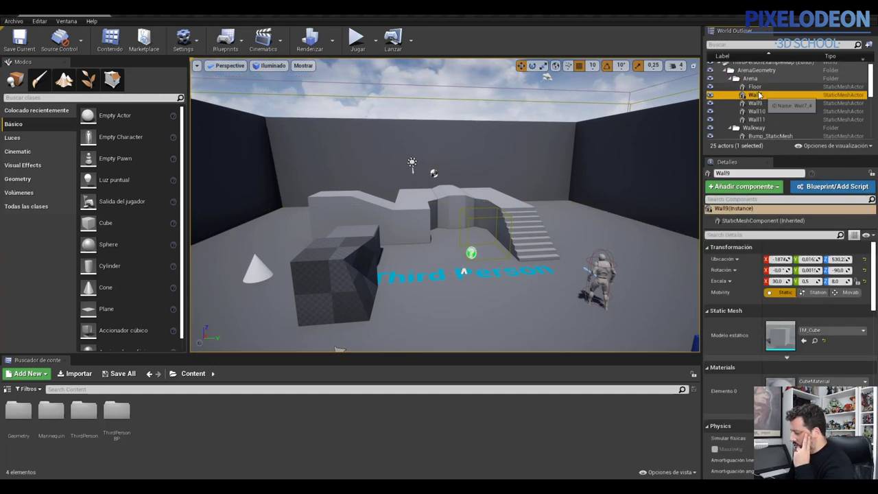
pyautogui.click(755, 87)
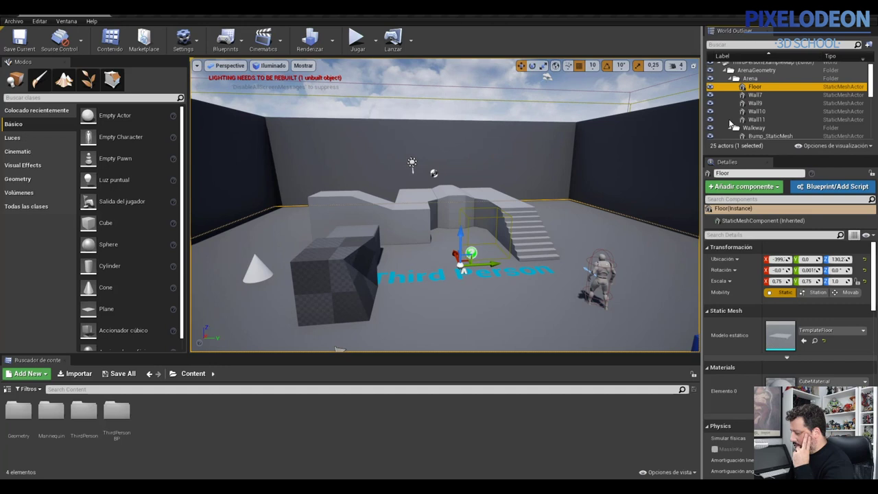
pyautogui.click(759, 95)
pyautogui.click(757, 119)
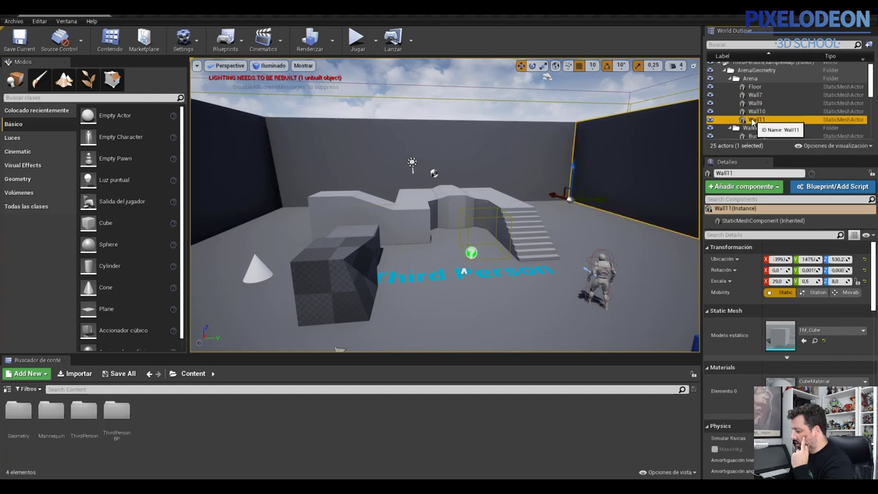
# Step: Inspect Bump_StaticMesh's transform and component details, then select the ThirdPersonCharacter
pyautogui.click(753, 136)
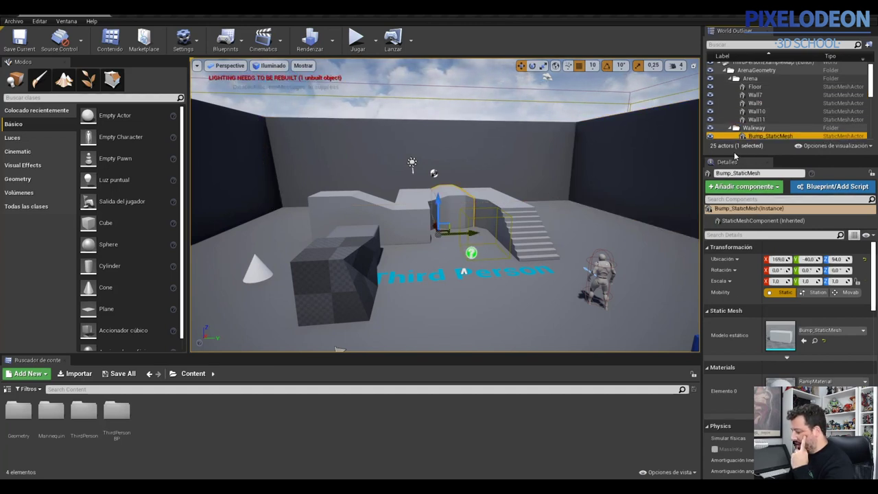
pyautogui.click(748, 249)
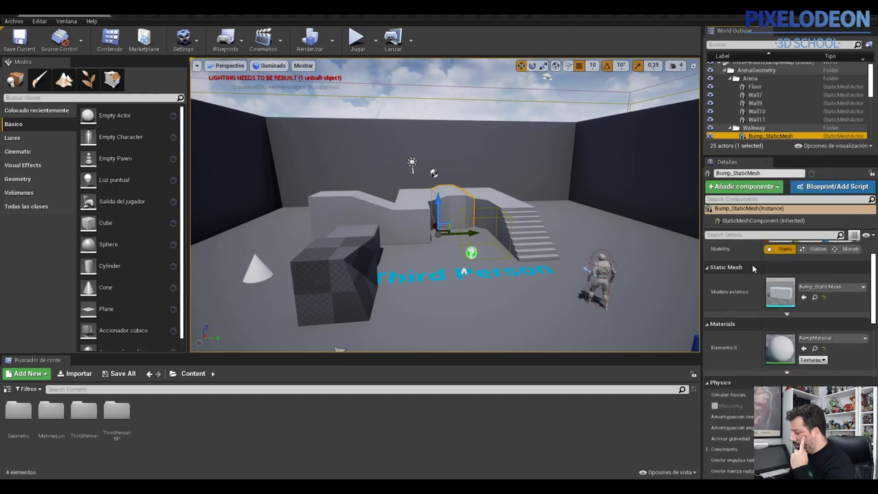
pyautogui.click(750, 249)
pyautogui.click(746, 209)
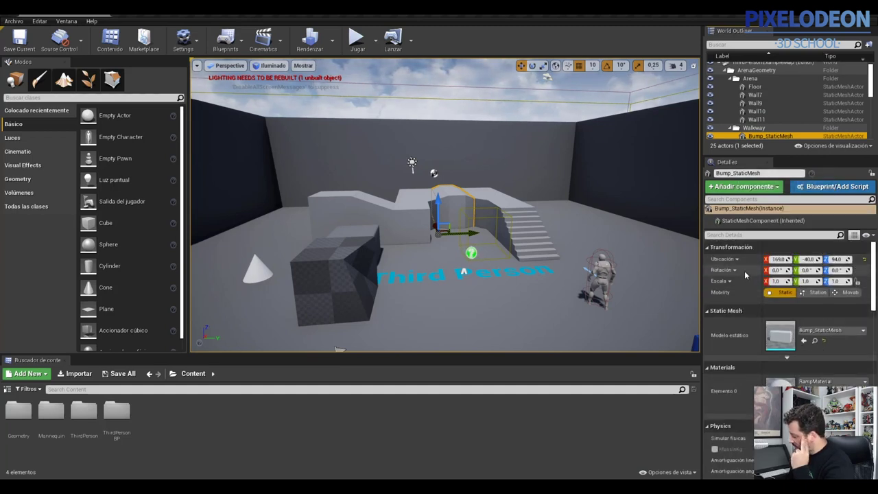
pyautogui.scroll(-1, 745, 270)
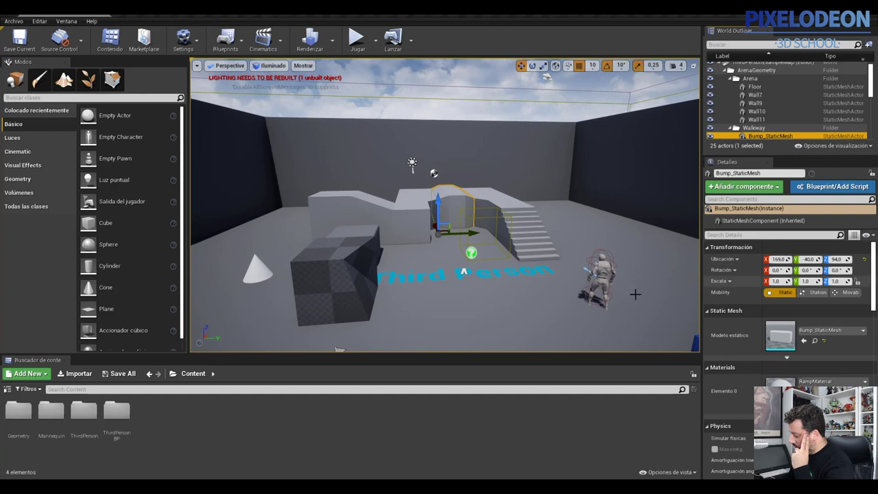
pyautogui.click(598, 274)
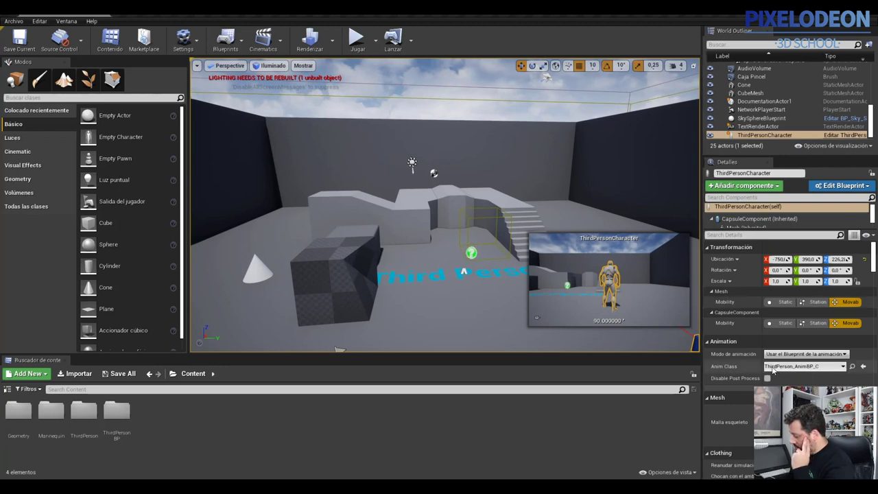
# Step: Check the character's Anim Class list, leaving it on ThirdPerson_AnimBP_C
pyautogui.scroll(-2, 734, 351)
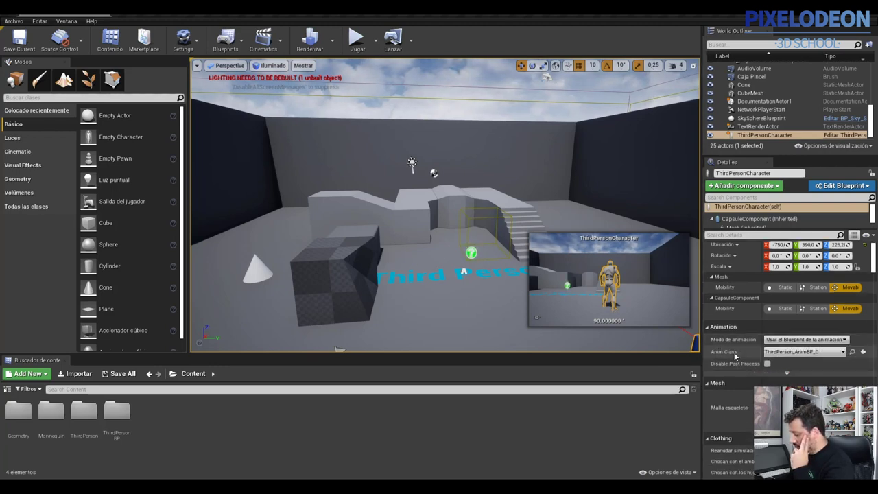
pyautogui.scroll(-1, 736, 335)
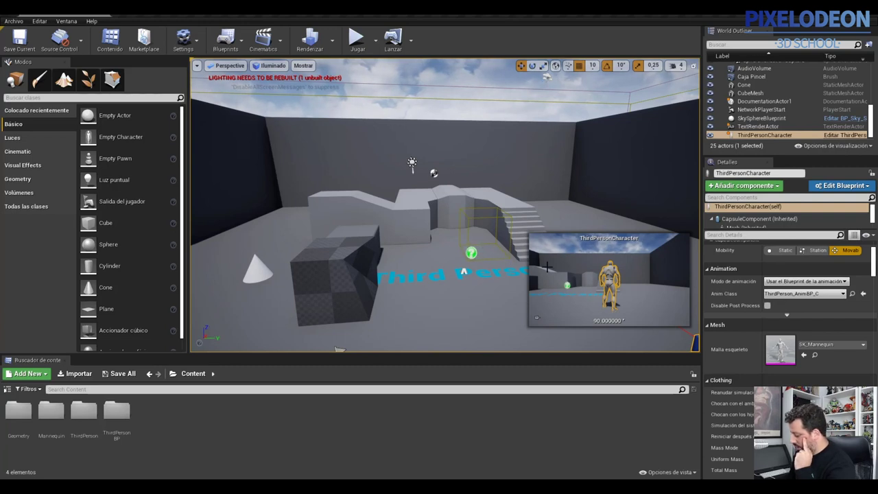
pyautogui.click(839, 295)
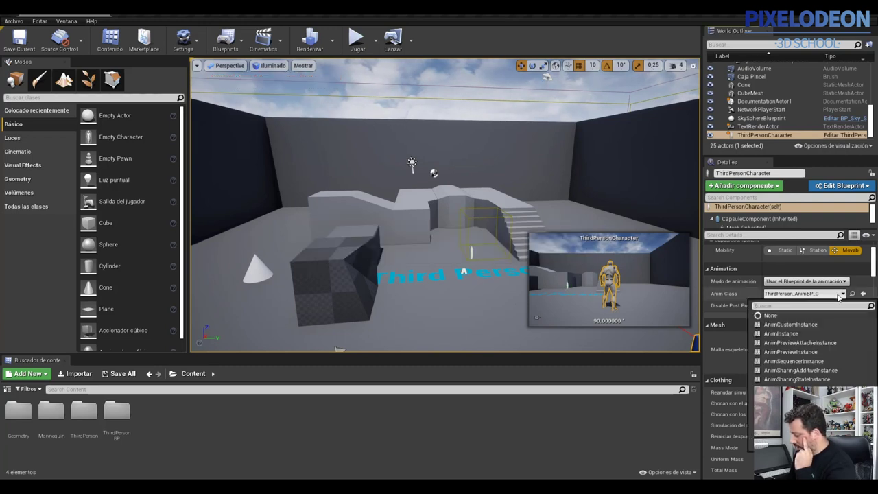
pyautogui.click(714, 323)
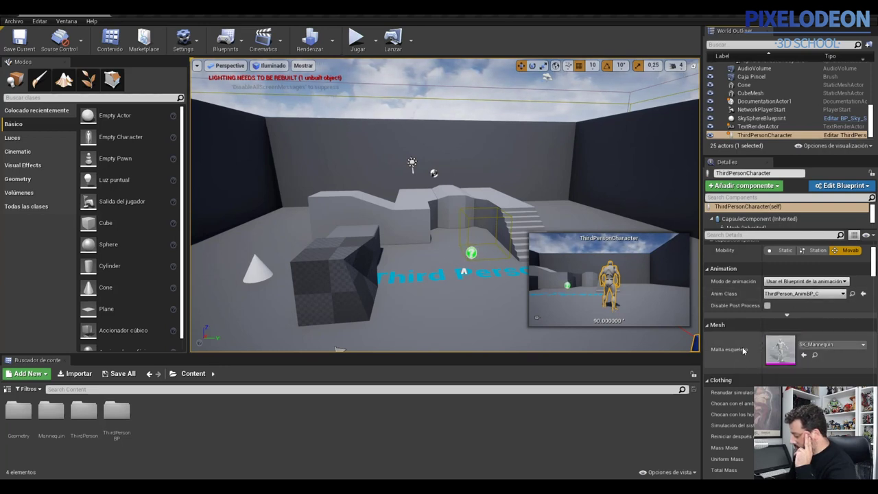
# Step: Select the CubeMesh and lift it upward along Z
pyautogui.scroll(-1, 735, 366)
pyautogui.scroll(-2, 738, 364)
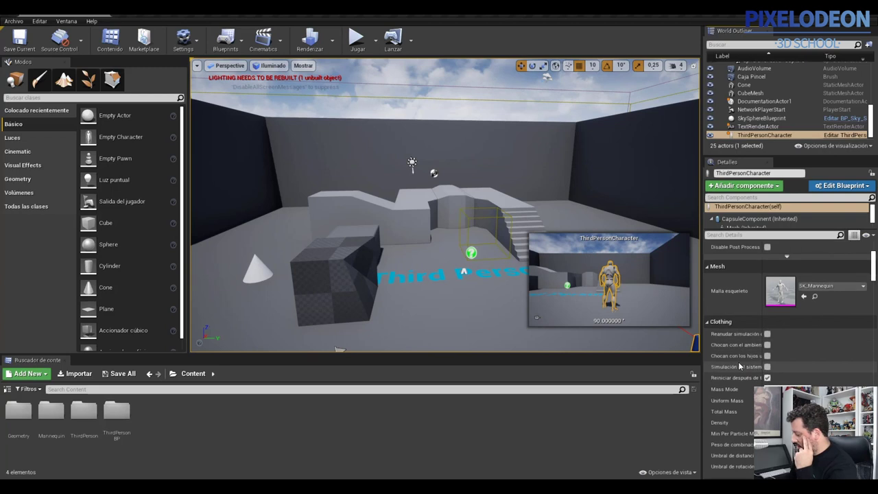
pyautogui.scroll(-2, 752, 365)
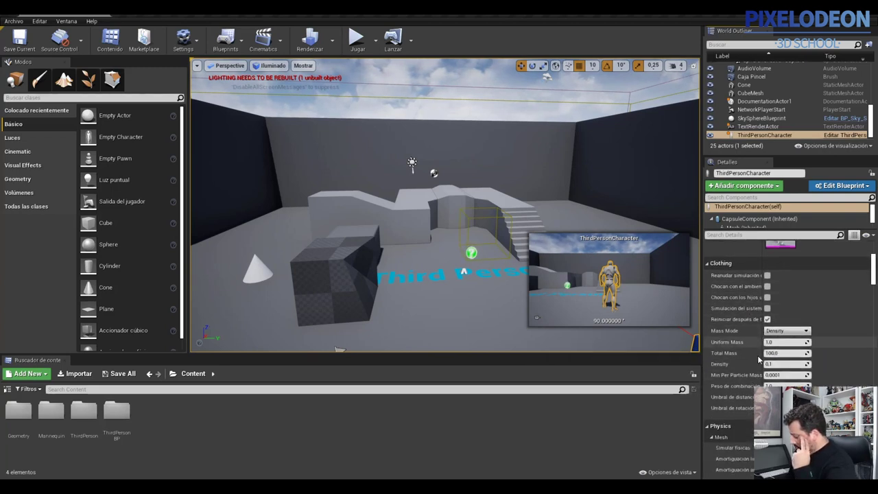
pyautogui.scroll(-3, 759, 351)
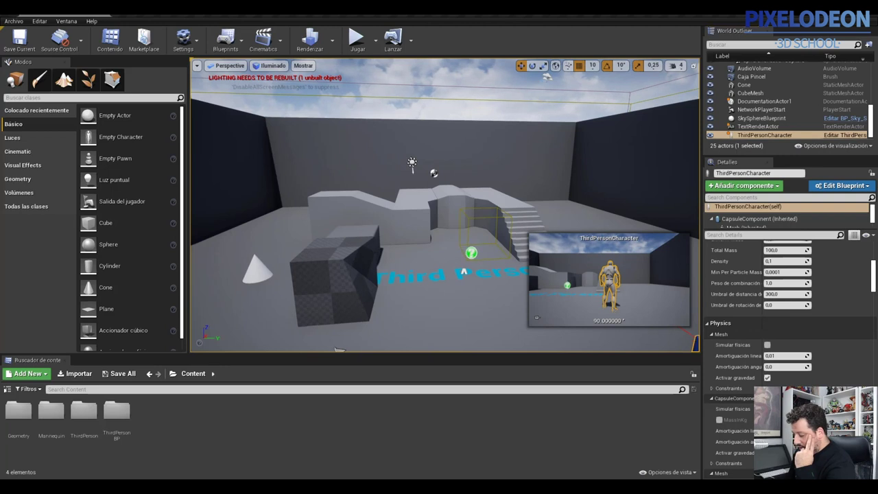
pyautogui.click(356, 227)
pyautogui.moveTo(354, 220); pyautogui.dragTo(356, 188)
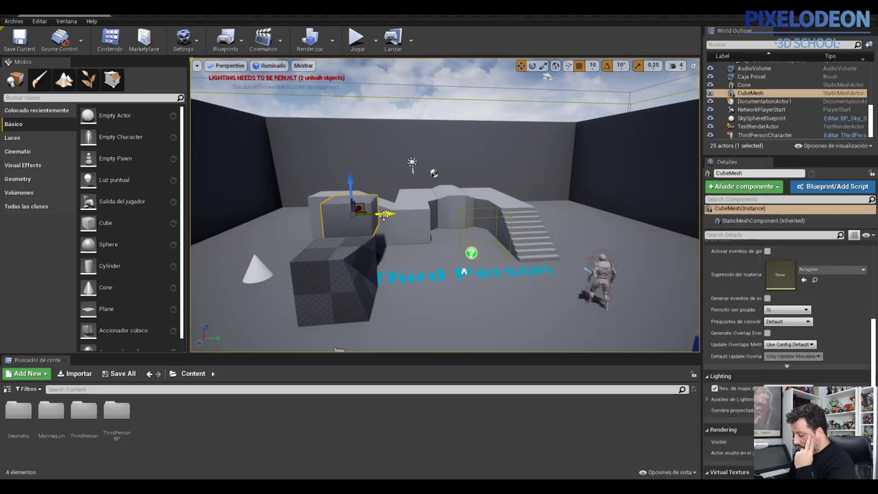
# Step: Slide the CubeMesh right over the arena's right-side floor and raise it higher
pyautogui.moveTo(384, 214); pyautogui.dragTo(592, 181)
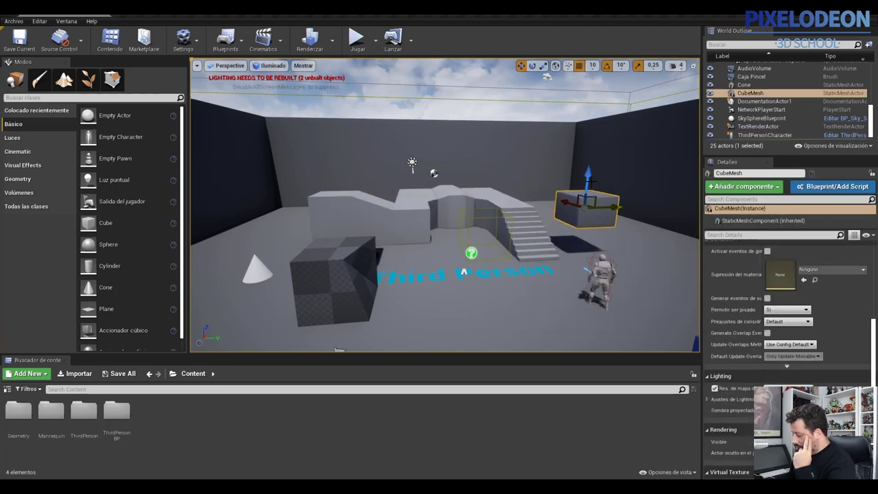
pyautogui.moveTo(589, 177); pyautogui.dragTo(590, 160)
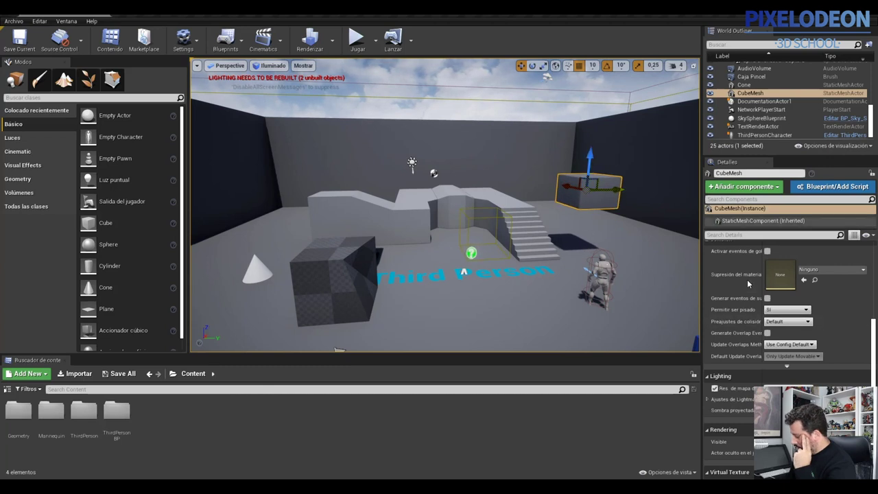
pyautogui.scroll(-3, 758, 374)
pyautogui.scroll(-2, 759, 375)
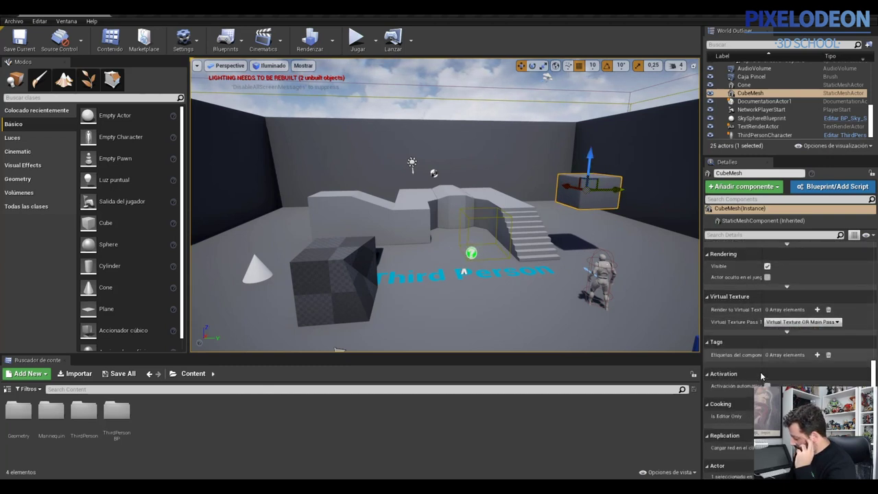
pyautogui.scroll(1, 760, 372)
pyautogui.scroll(2, 760, 372)
pyautogui.scroll(1, 761, 372)
pyautogui.scroll(2, 762, 372)
pyautogui.scroll(1, 761, 372)
pyautogui.scroll(1, 762, 371)
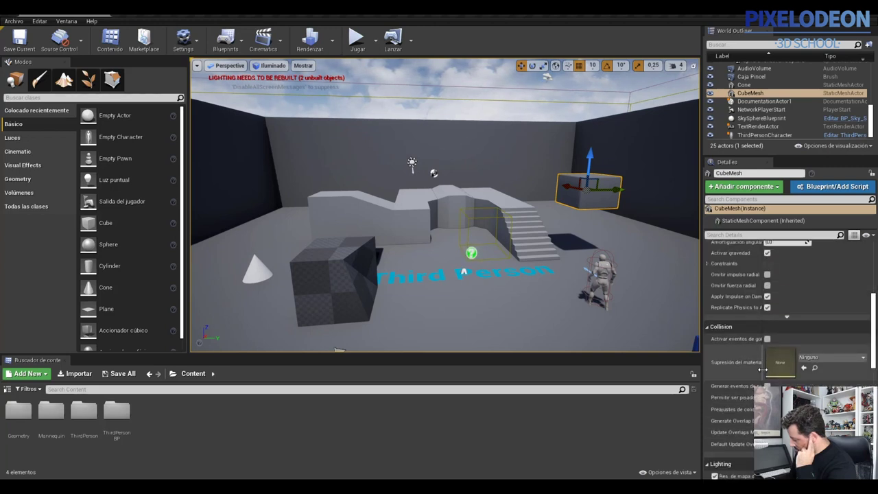
pyautogui.scroll(1, 763, 368)
pyautogui.scroll(1, 741, 394)
pyautogui.scroll(1, 738, 322)
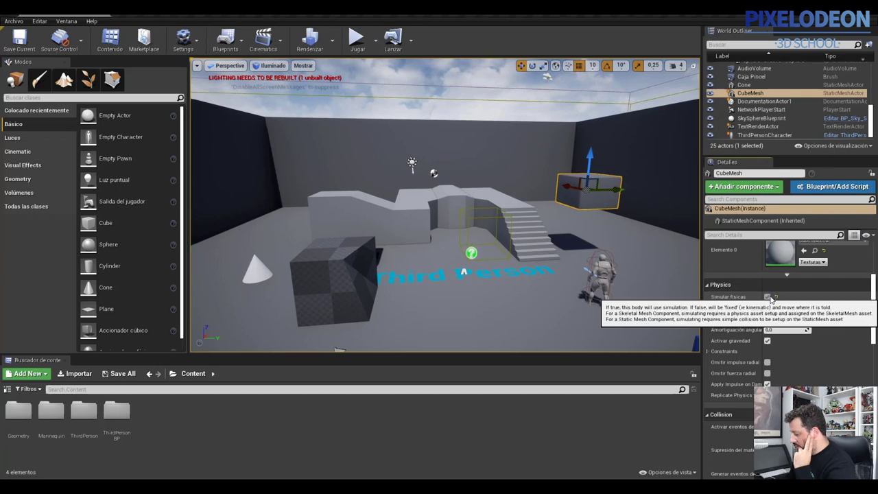
# Step: Play-test the level, stop with Esc, then reselect the CubeMesh and the directional light
pyautogui.click(357, 37)
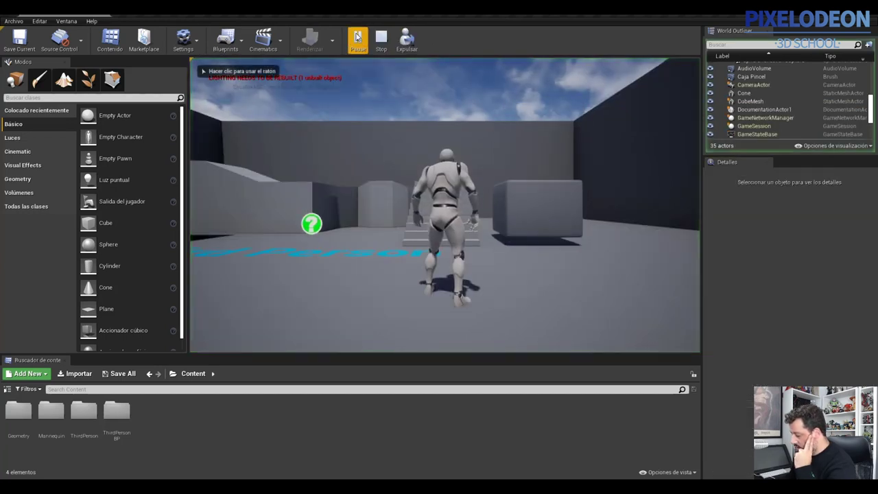
pyautogui.press('Escape')
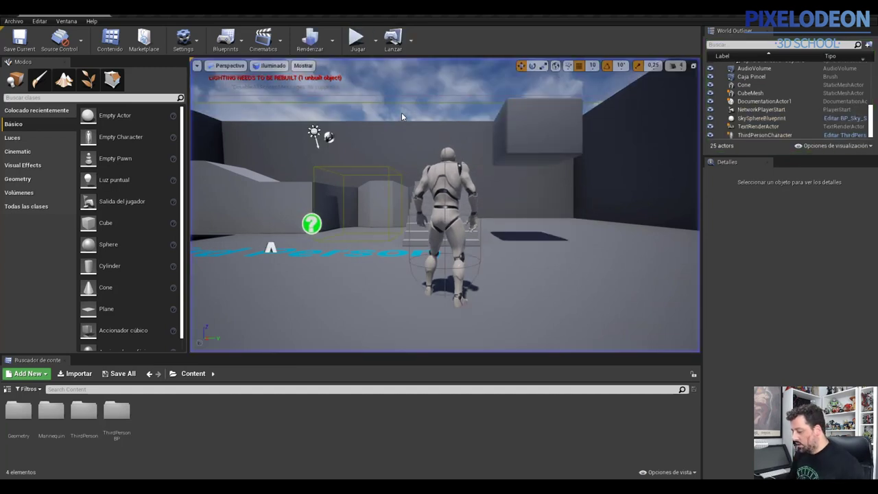
pyautogui.click(539, 127)
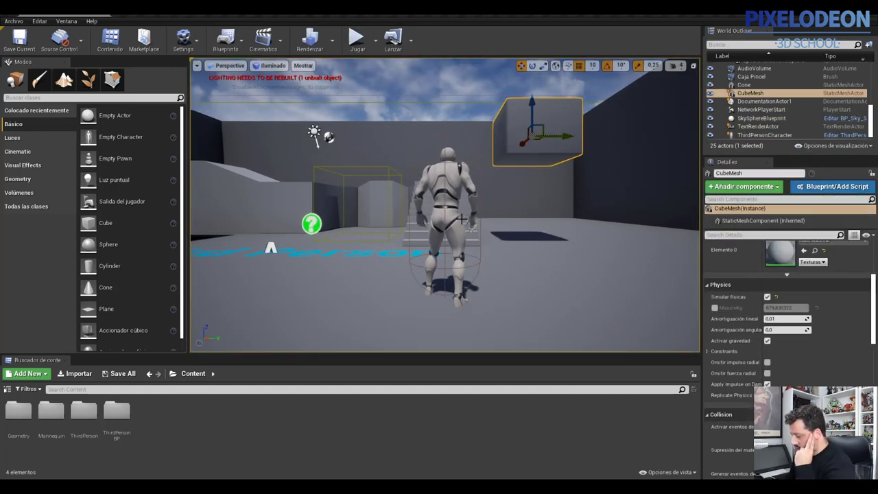
pyautogui.scroll(-5, 789, 329)
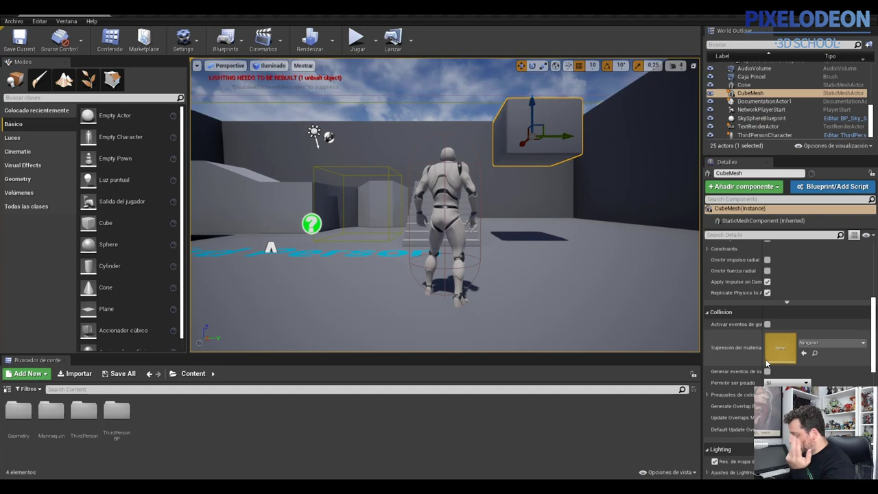
pyautogui.click(314, 132)
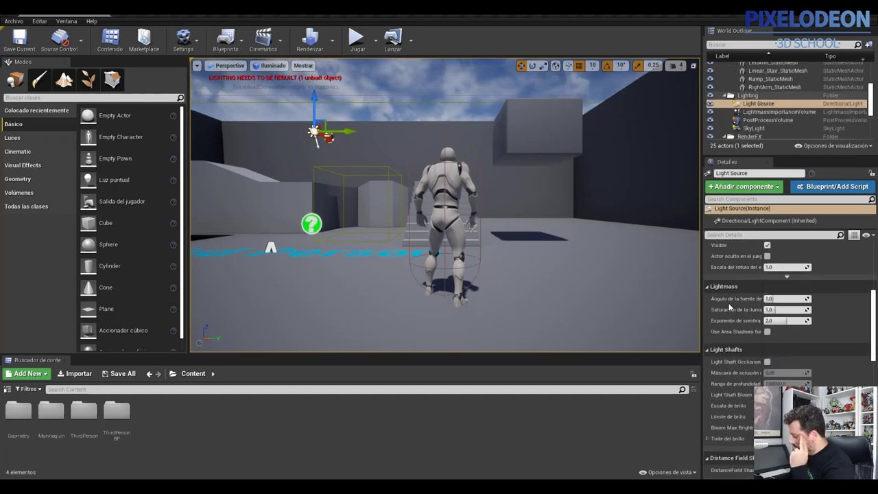
# Step: Review the directional Light Source's transform and light settings in Details
pyautogui.scroll(-4, 754, 331)
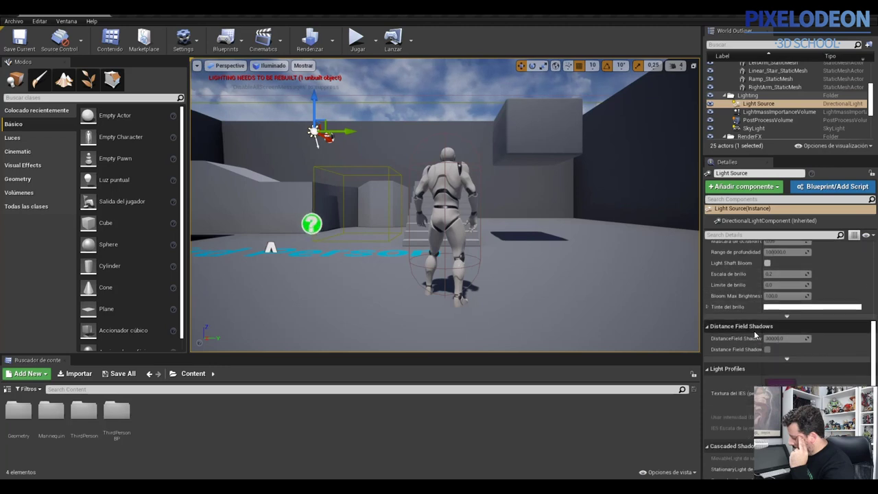
pyautogui.scroll(-3, 744, 391)
pyautogui.scroll(-5, 746, 391)
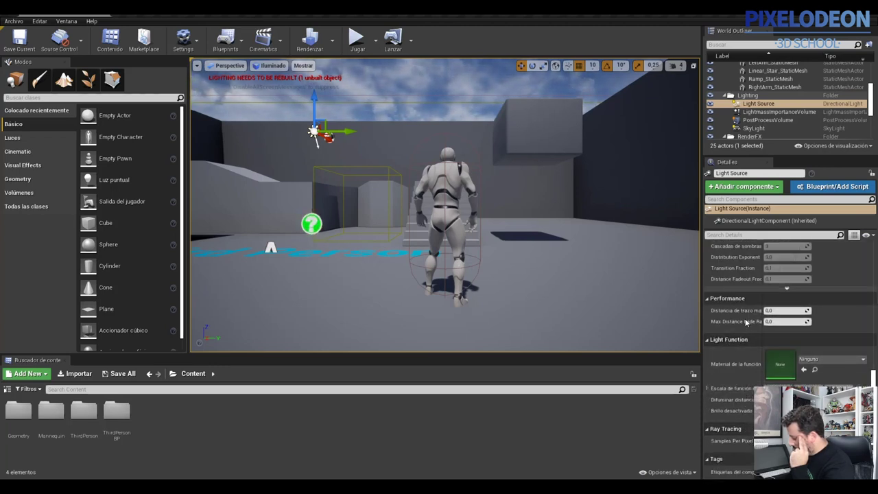
pyautogui.scroll(2, 748, 321)
pyautogui.scroll(2, 751, 324)
pyautogui.scroll(2, 755, 328)
pyautogui.scroll(2, 758, 333)
pyautogui.scroll(3, 761, 336)
pyautogui.scroll(2, 762, 335)
pyautogui.scroll(3, 762, 334)
pyautogui.scroll(3, 761, 334)
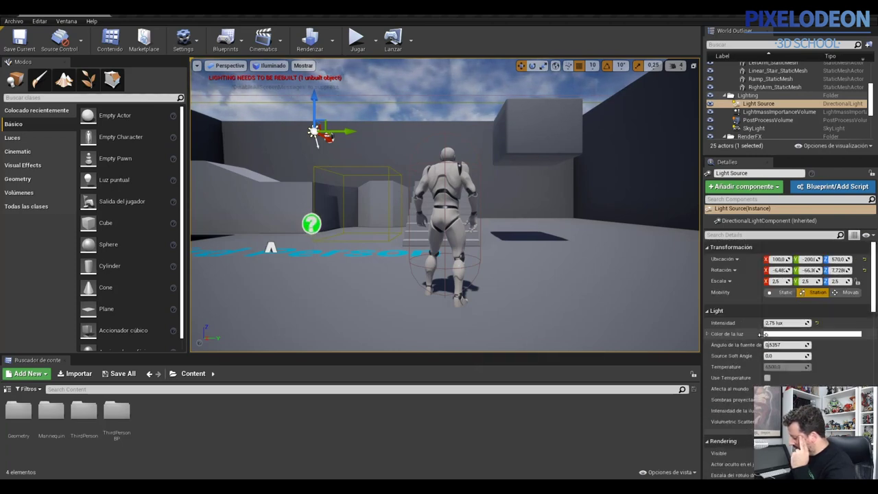
# Step: Nudge the Light Color on the colour wheel, keeping it near white, and close the picker
pyautogui.click(765, 335)
pyautogui.moveTo(662, 314); pyautogui.dragTo(664, 311)
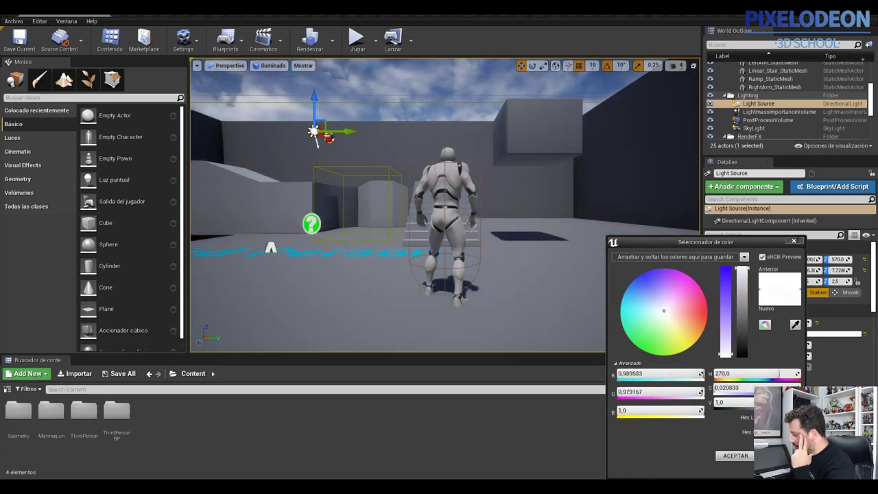
pyautogui.click(794, 240)
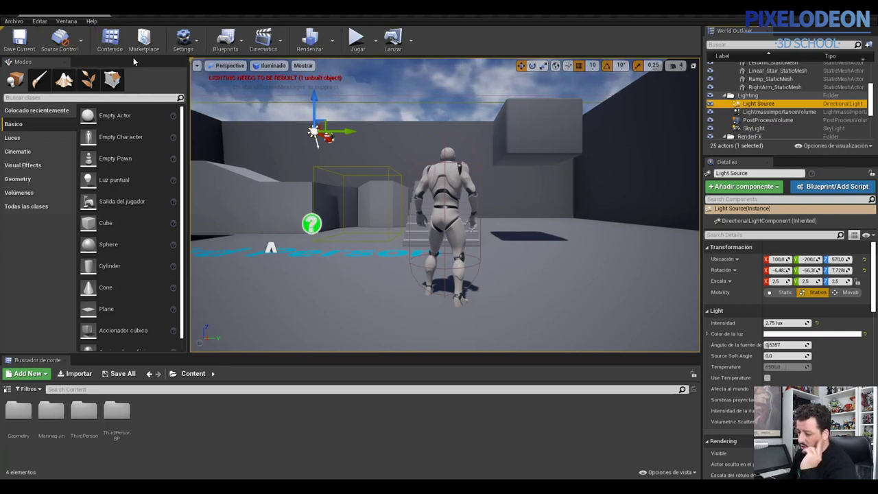
pyautogui.click(117, 40)
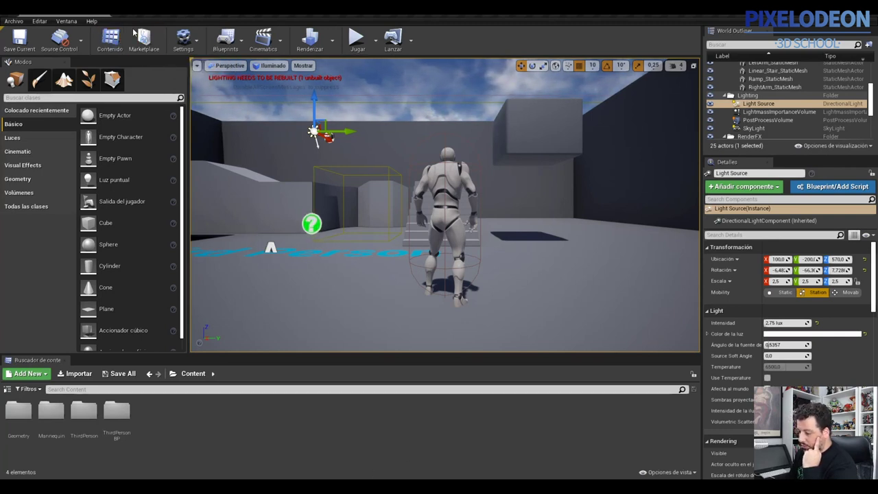
# Step: From the Settings menu, show the Preview Rendering Level choices: Shader Model 5, Android ES 3.1 and iOS
pyautogui.click(188, 42)
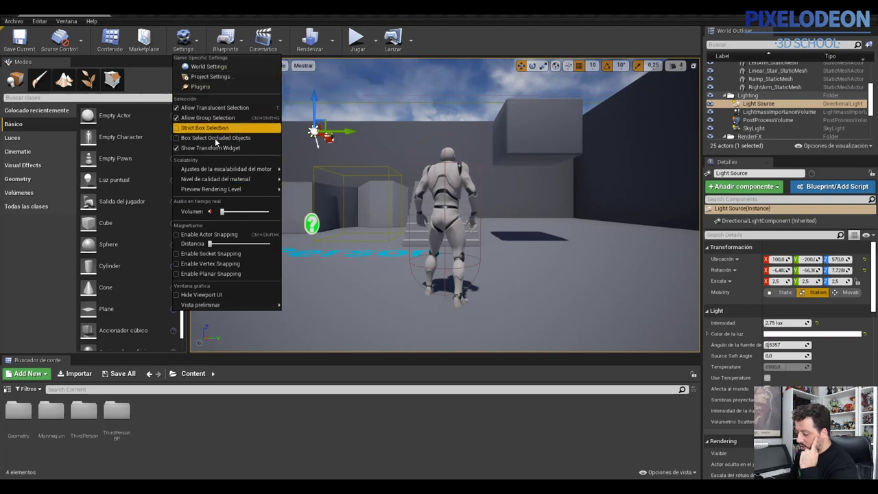
pyautogui.moveTo(218, 179)
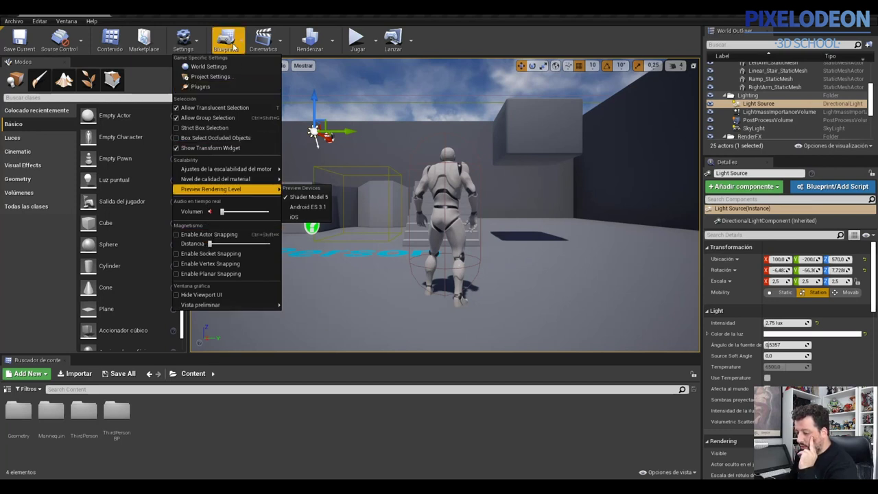
# Step: Open the ThirdPersonExampleMap Level Blueprint from Blueprints, widen its window, then close it
pyautogui.click(201, 38)
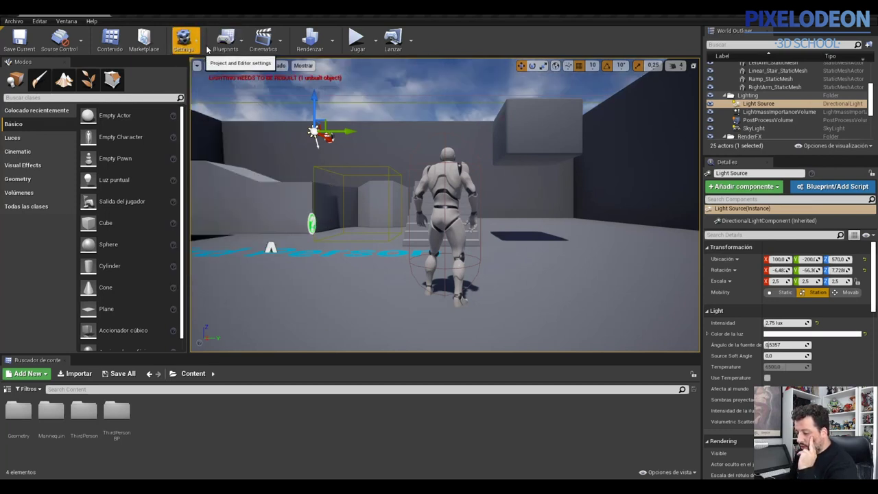
pyautogui.click(242, 41)
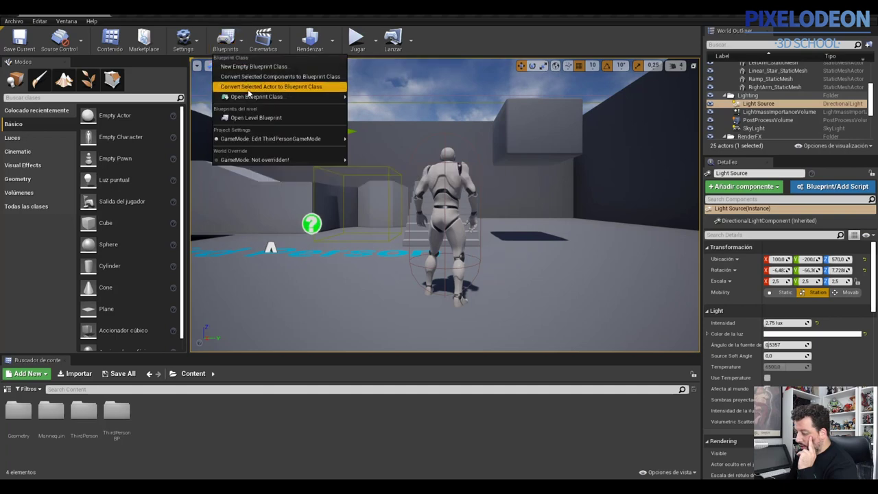
pyautogui.moveTo(262, 96)
pyautogui.click(259, 116)
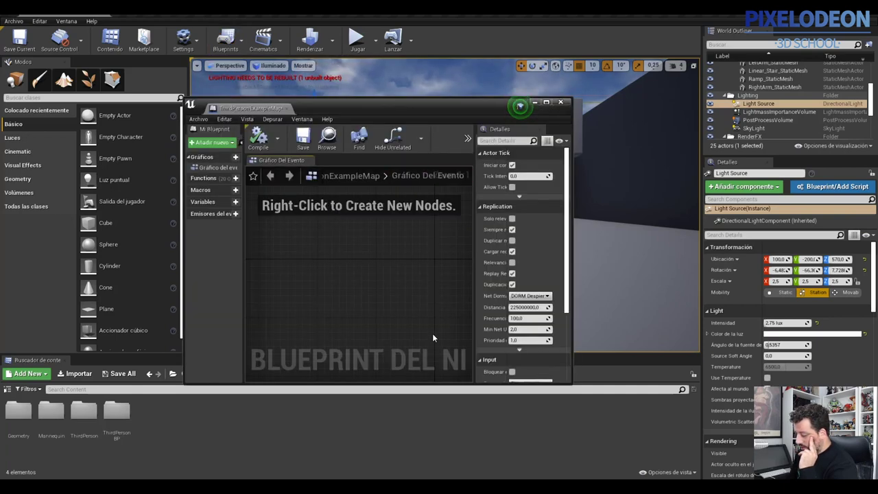
pyautogui.moveTo(572, 374); pyautogui.dragTo(680, 374)
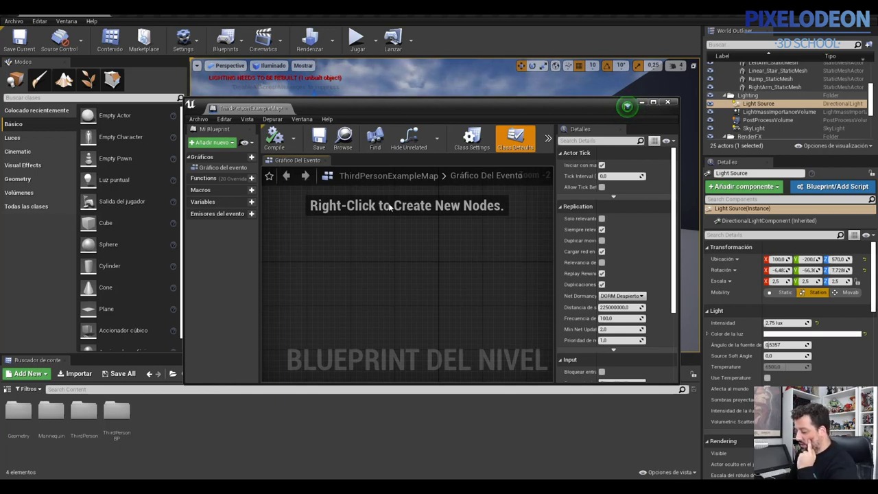
pyautogui.click(669, 103)
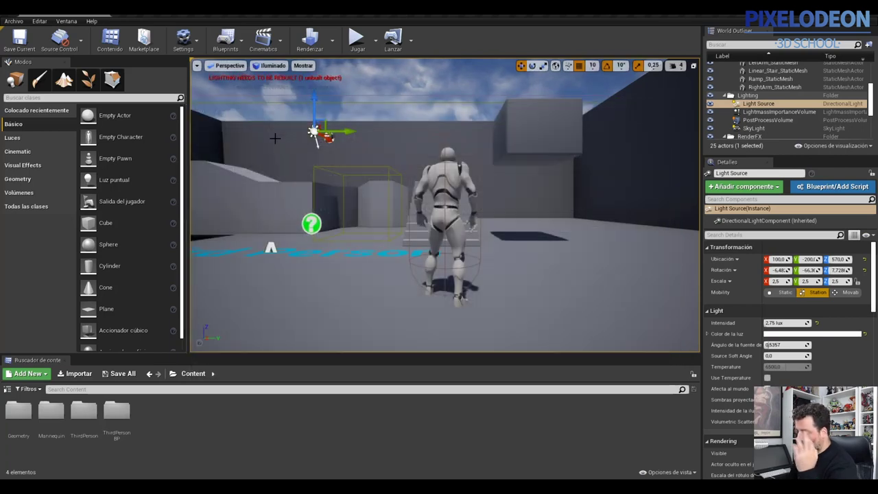
pyautogui.click(281, 42)
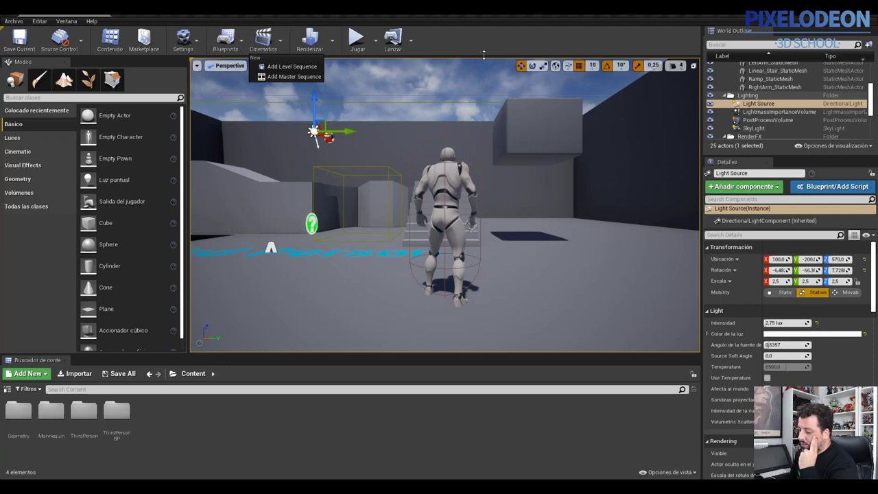
pyautogui.click(437, 54)
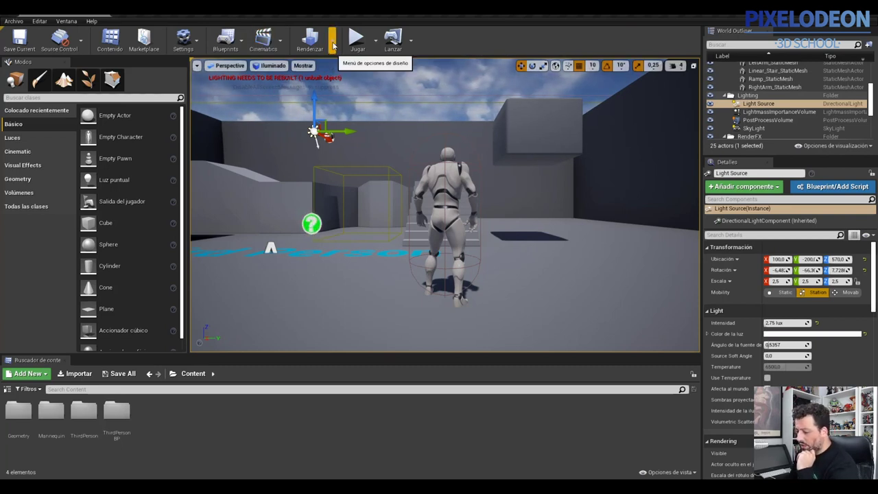
pyautogui.click(332, 41)
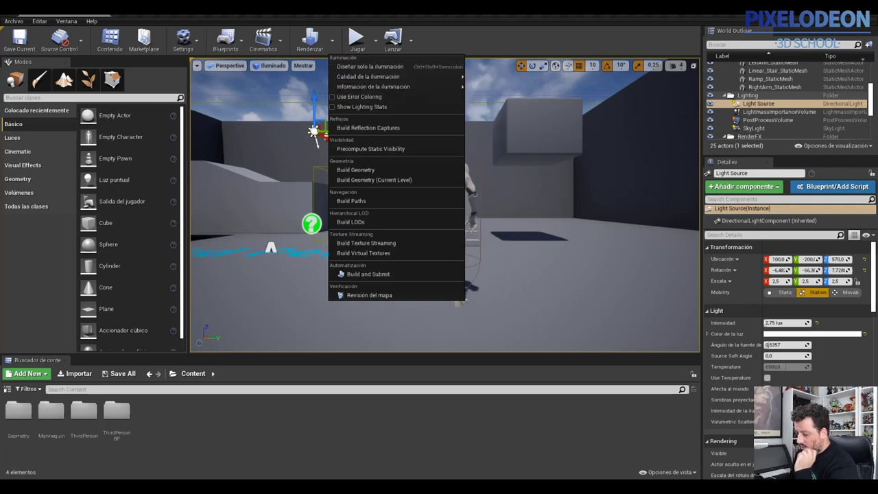
pyautogui.click(379, 175)
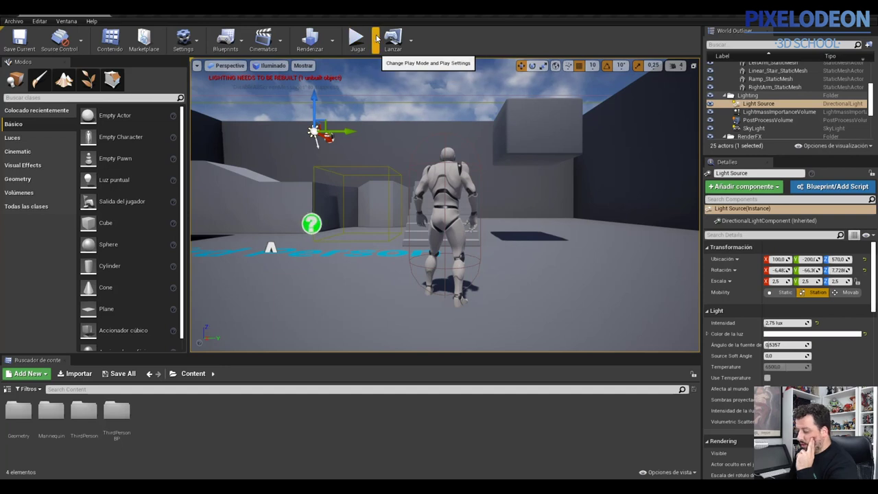
pyautogui.click(377, 39)
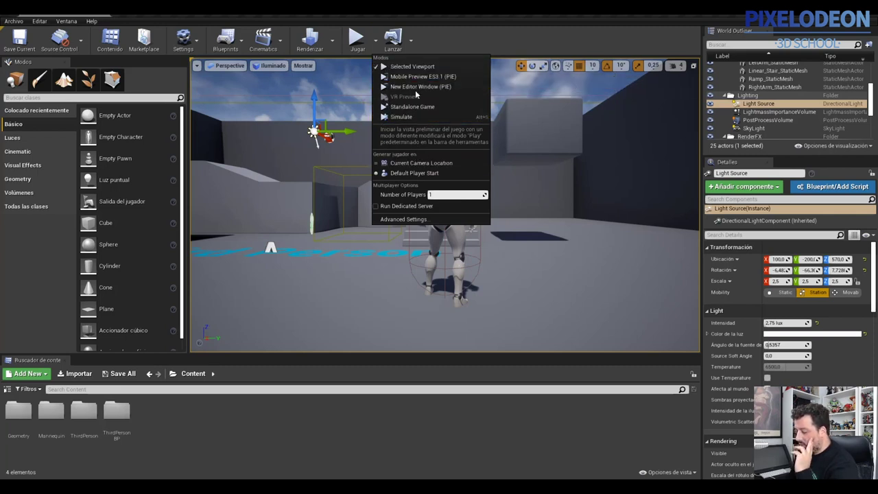
pyautogui.click(356, 40)
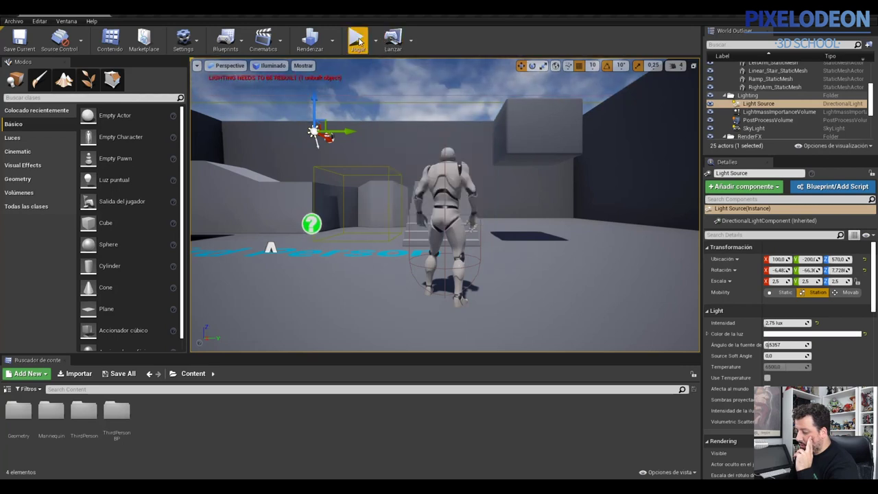
# Step: Play the level, run the character forward up the stairs, then stop the session
pyautogui.click(359, 40)
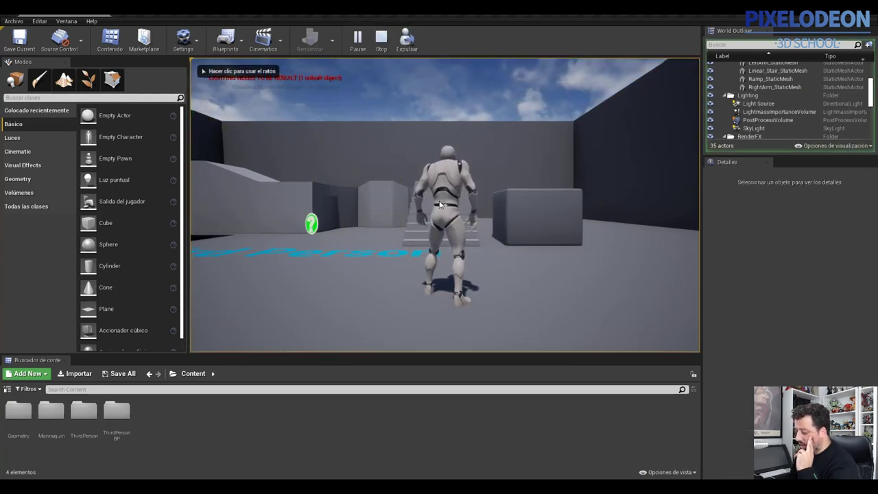
pyautogui.click(487, 215)
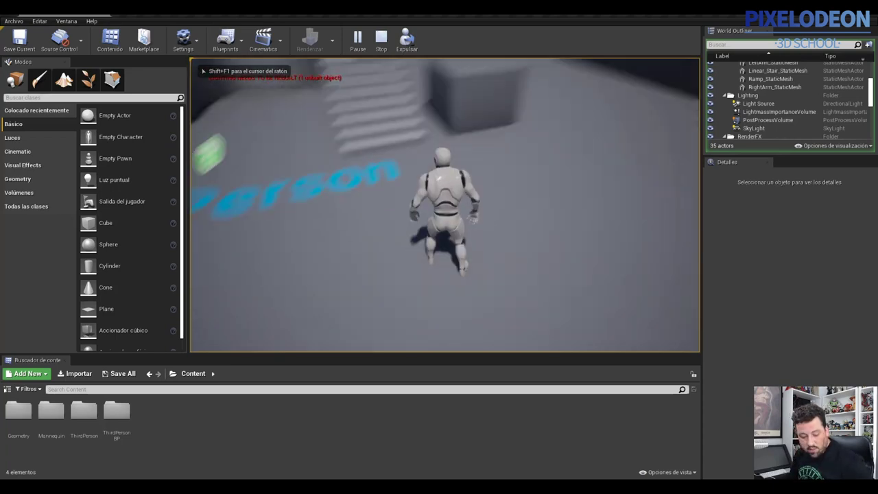
pyautogui.press('w')
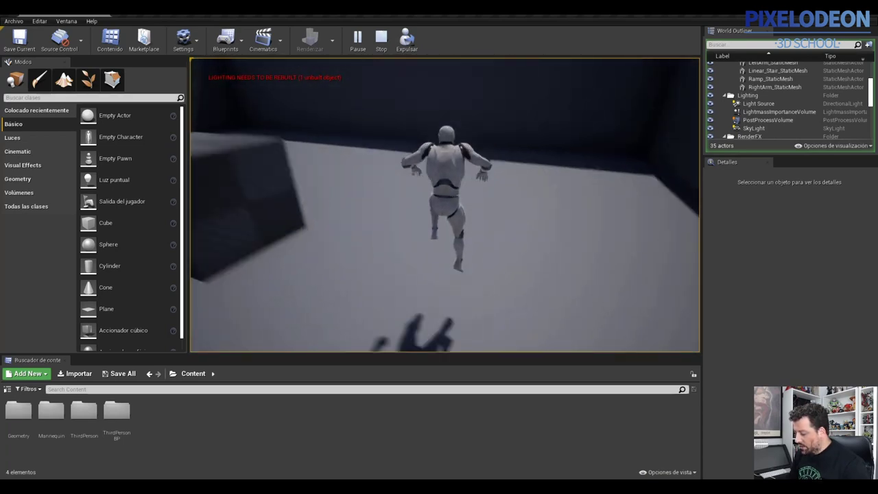
pyautogui.press('Escape')
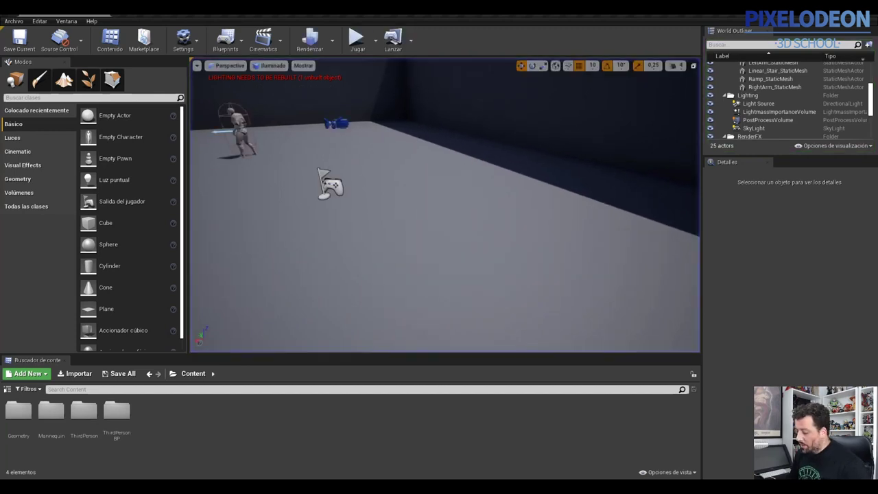
# Step: Play the level once more, stop it, and look over the Lanzar launch device options
pyautogui.click(356, 34)
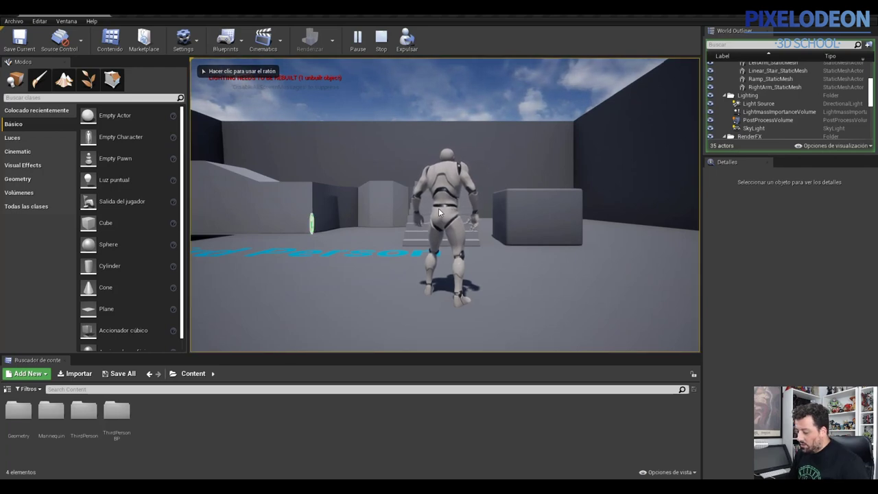
pyautogui.press('Escape')
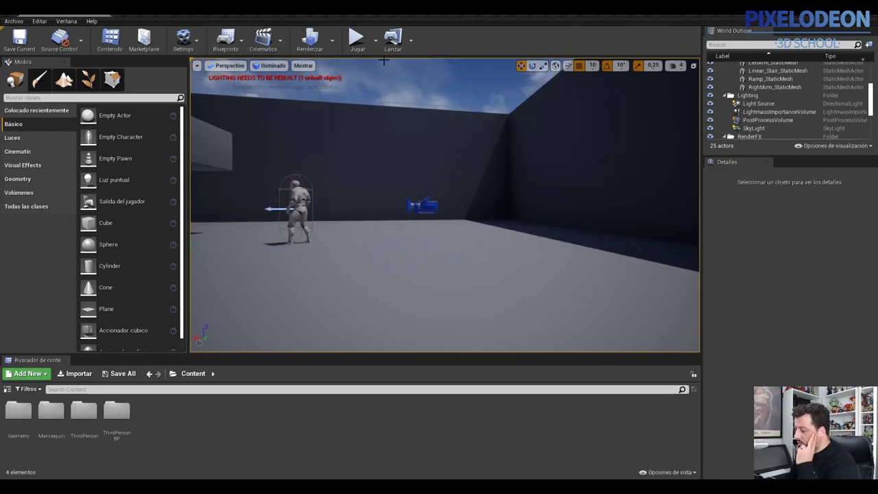
pyautogui.click(411, 40)
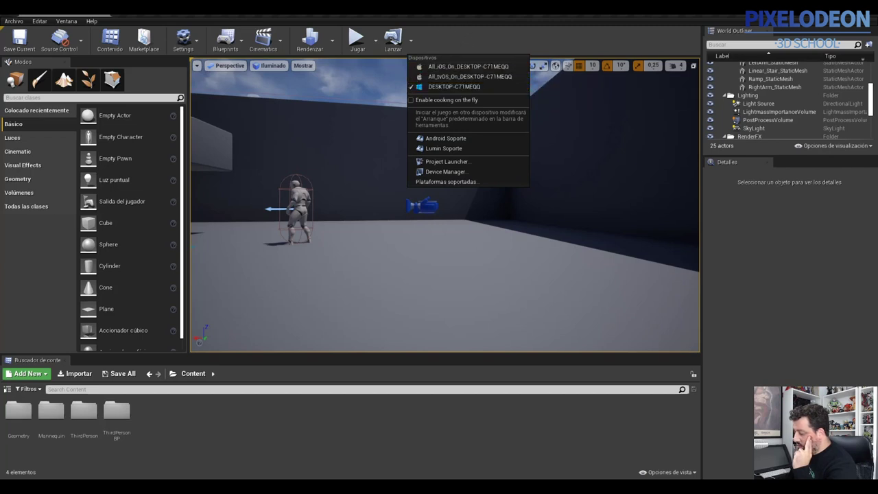
pyautogui.click(524, 24)
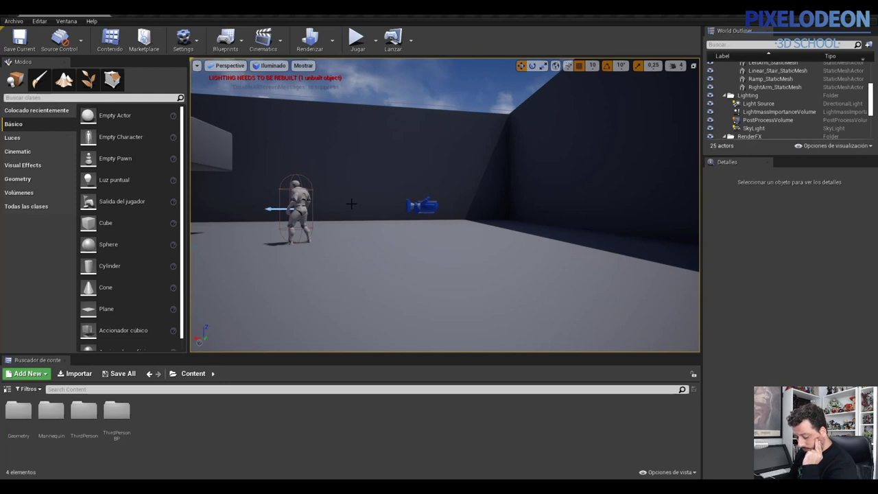
# Step: Orbit around the character, cube and stairs, then save the level with Ctrl+S
pyautogui.moveTo(351, 204); pyautogui.dragTo(369, 186, button='right')
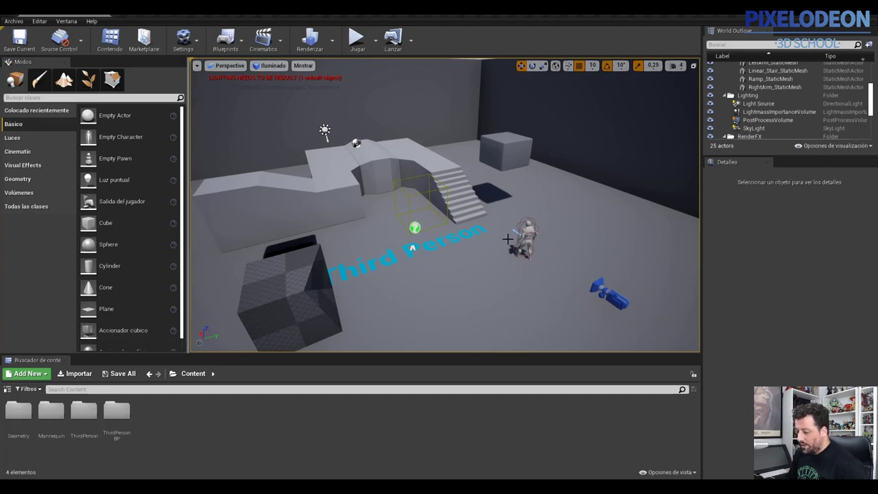
pyautogui.moveTo(547, 236)
pyautogui.mouseDown(button='right')
pyautogui.moveTo(541, 247)
pyautogui.moveTo(534, 241)
pyautogui.mouseUp(button='right')
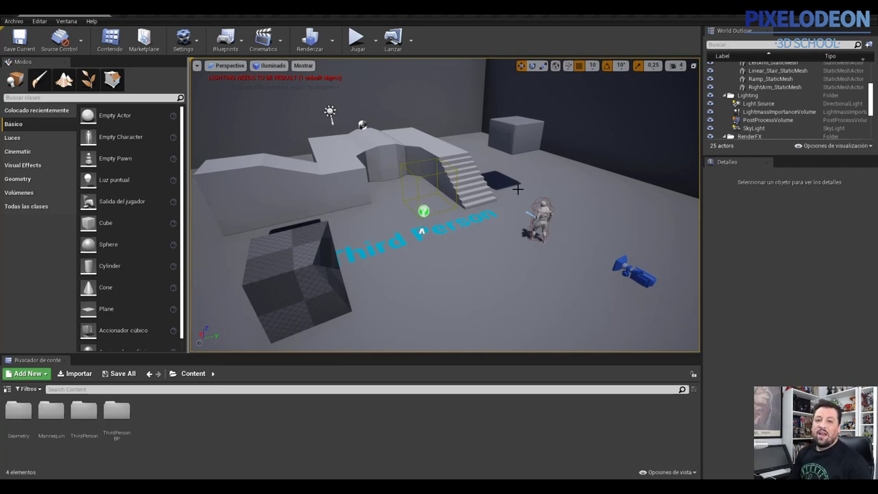
pyautogui.hotkey('ctrl', 's')
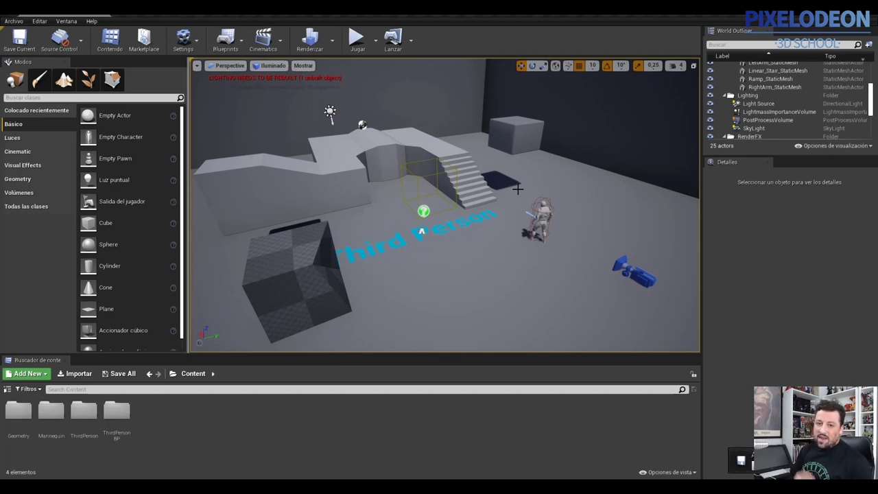